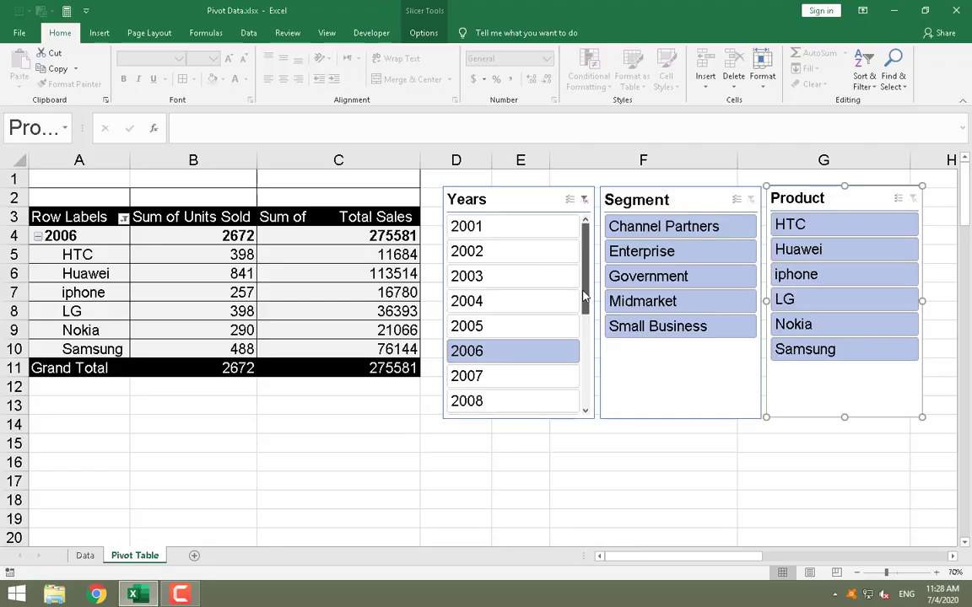
Filter the pivot table by individual years from 2006 to 2013 with the Years slicer, and clear the year filter.
scroll(494, 330, "down", 2)
left_click(472, 250)
left_click(474, 278)
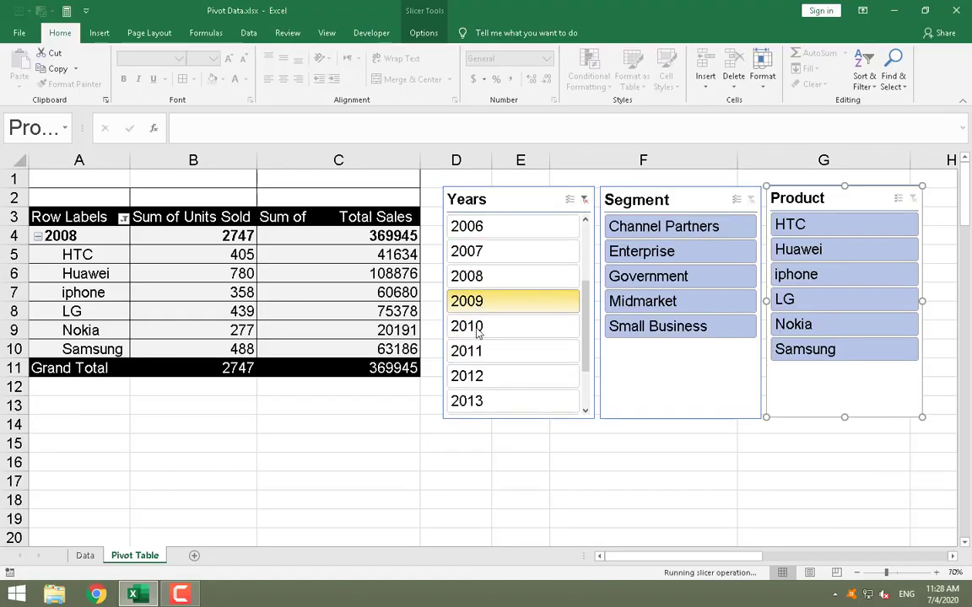
left_click(472, 301)
left_click(472, 326)
left_click(472, 351)
left_click(476, 377)
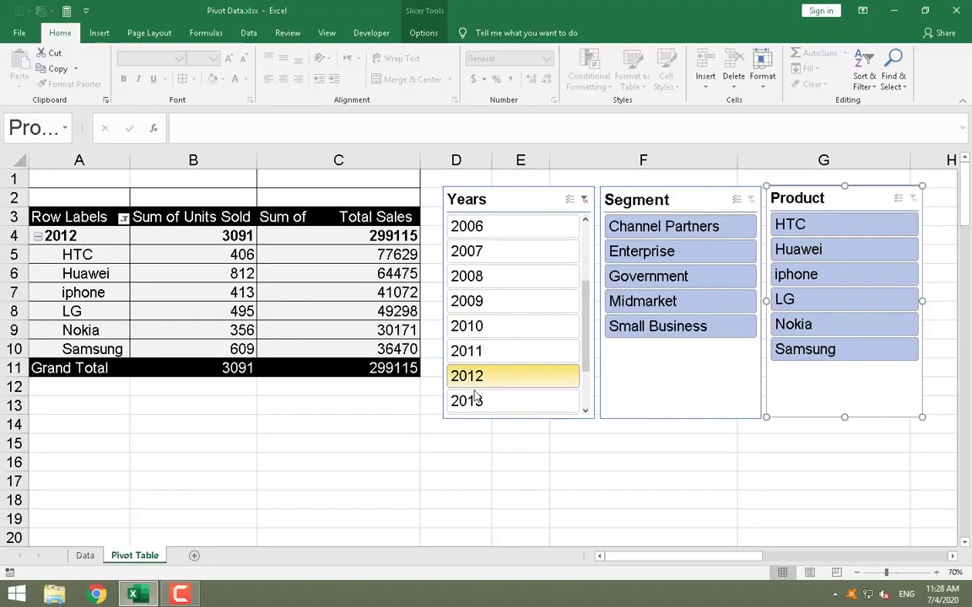
left_click(469, 402)
left_click(506, 278)
left_click(489, 226)
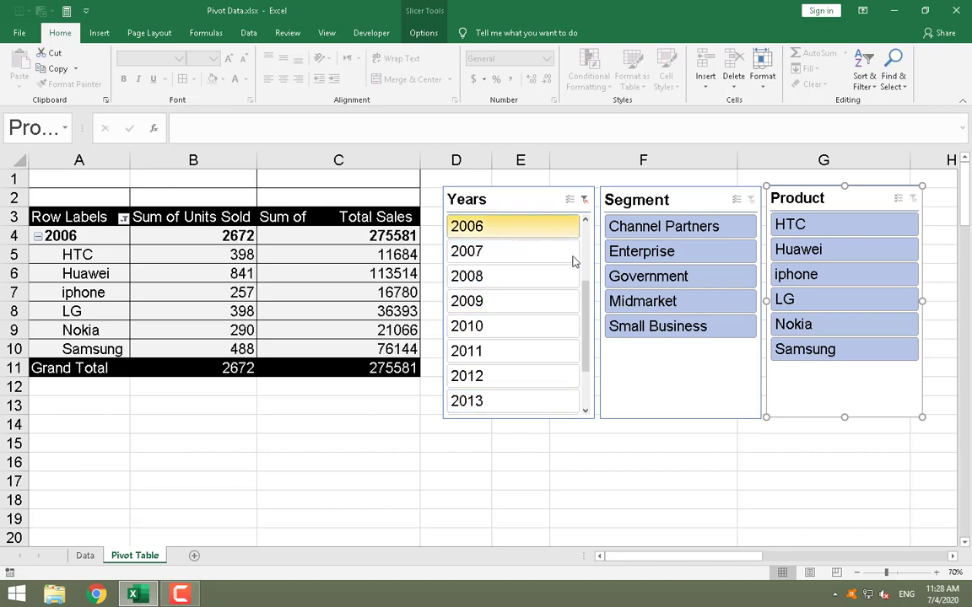
left_click(585, 200)
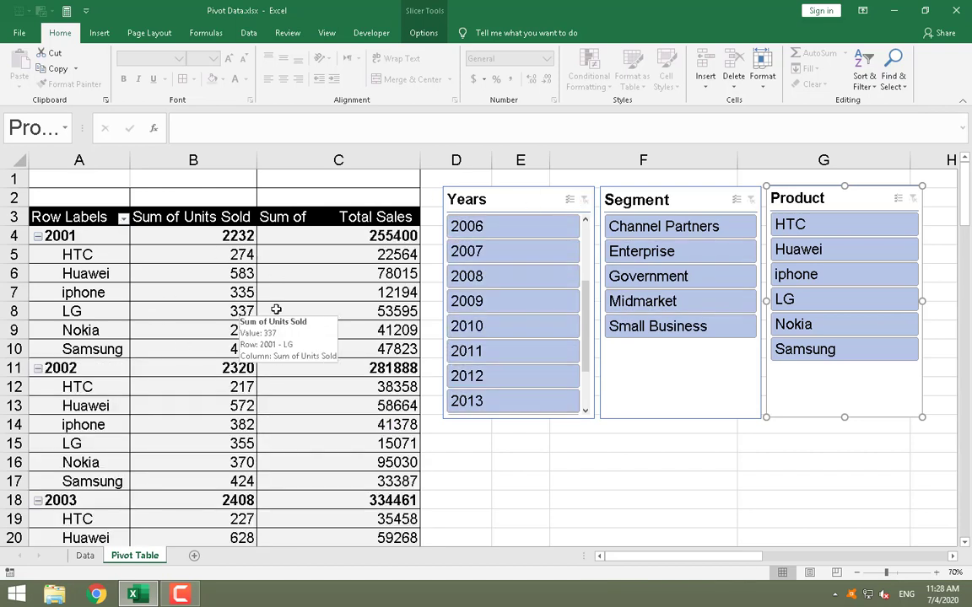
Filter the pivot table by each segment in turn with the Segment slicer, ending on Enterprise.
left_click(652, 229)
left_click(646, 252)
left_click(650, 277)
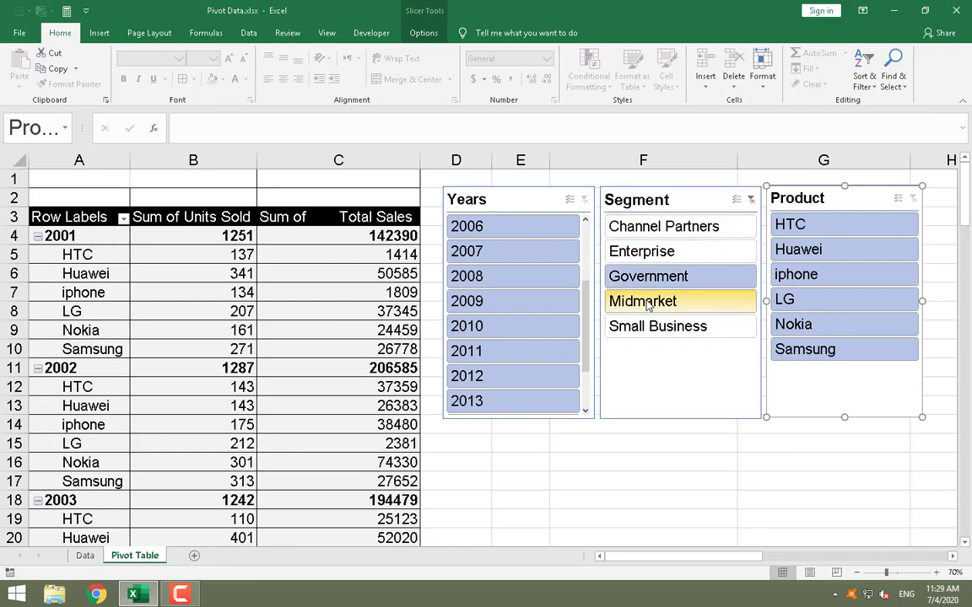
left_click(648, 304)
left_click(650, 327)
left_click(648, 302)
left_click(655, 278)
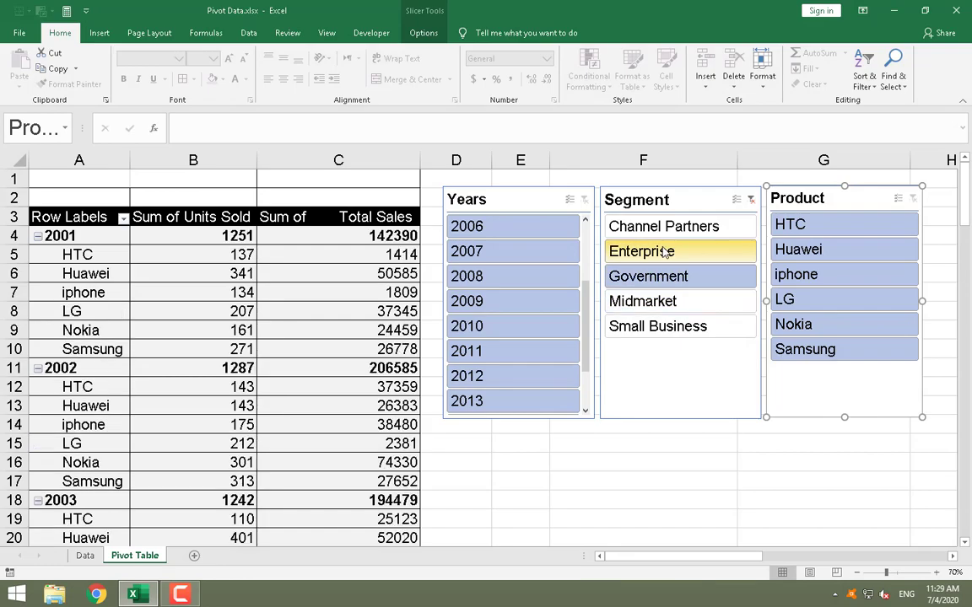
left_click(658, 228)
left_click(655, 253)
left_click(661, 229)
left_click(653, 253)
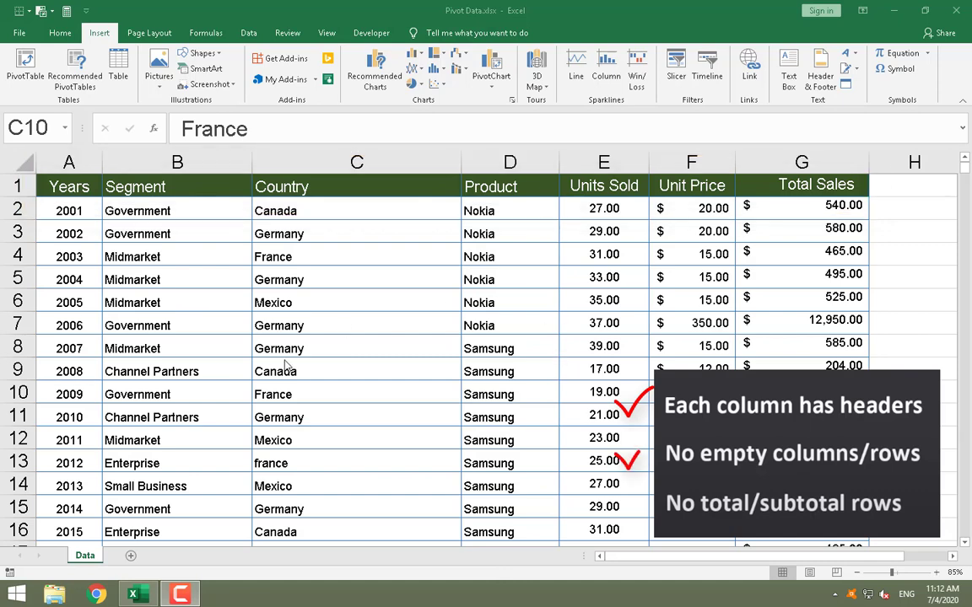
Insert two blank rows above row 7 of the source data.
scroll(330, 352, "down", 3)
scroll(314, 346, "up", 3)
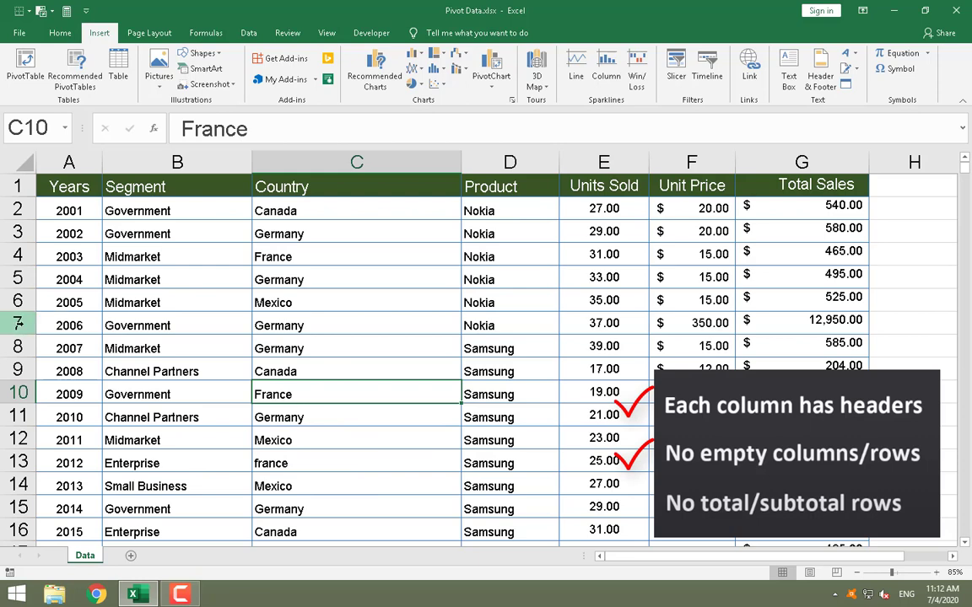
left_click(19, 323)
key("ctrl+plus")
key("ctrl+plus")
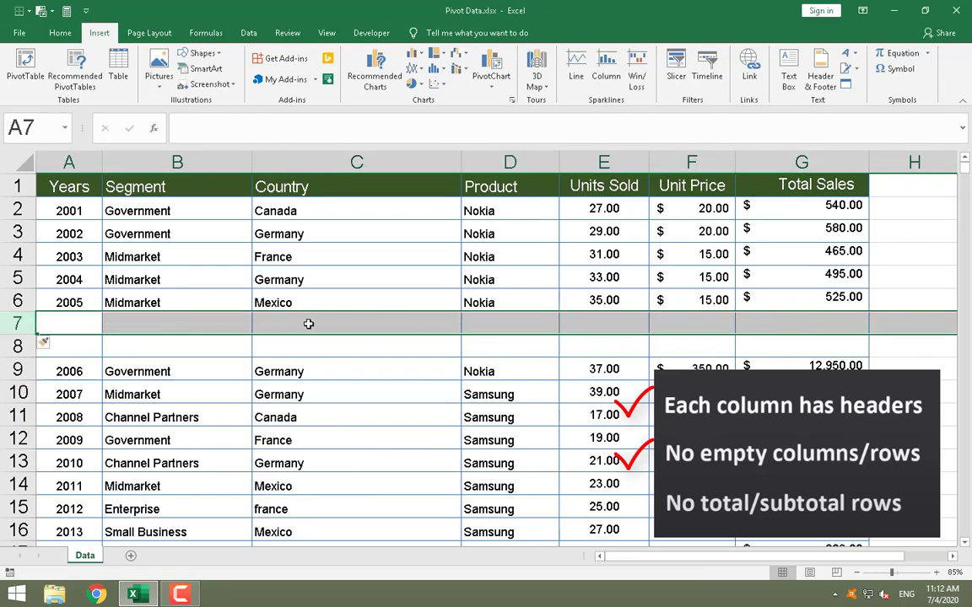
Delete one blank row and the Country column, and undo both deletions.
key("ctrl+minus")
left_click(363, 165)
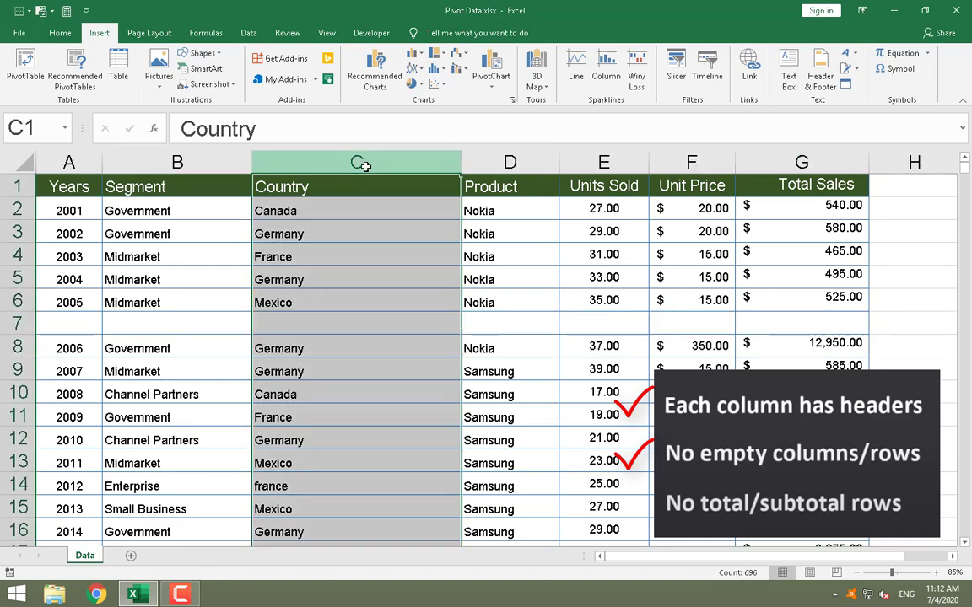
key("ctrl+minus")
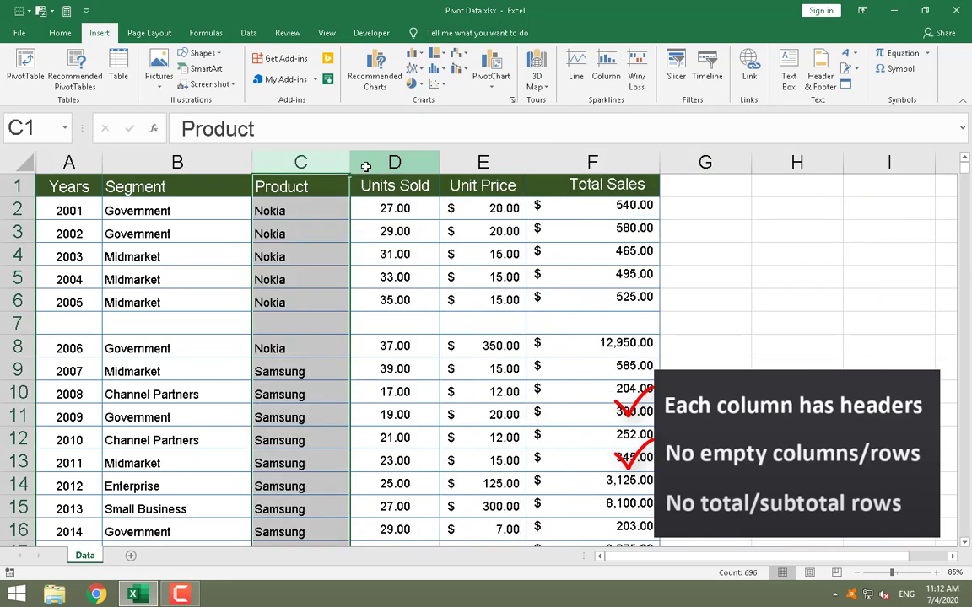
key("ctrl+z")
key("ctrl+z")
Delete the two blank rows above the 2006 Government record so the source data is continuous.
key("ctrl+minus")
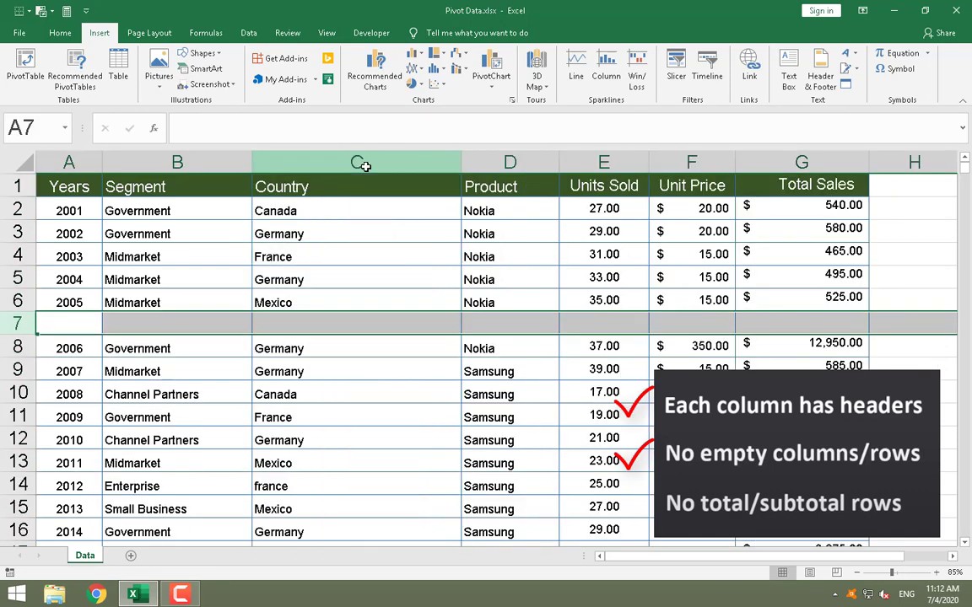
key("ctrl+minus")
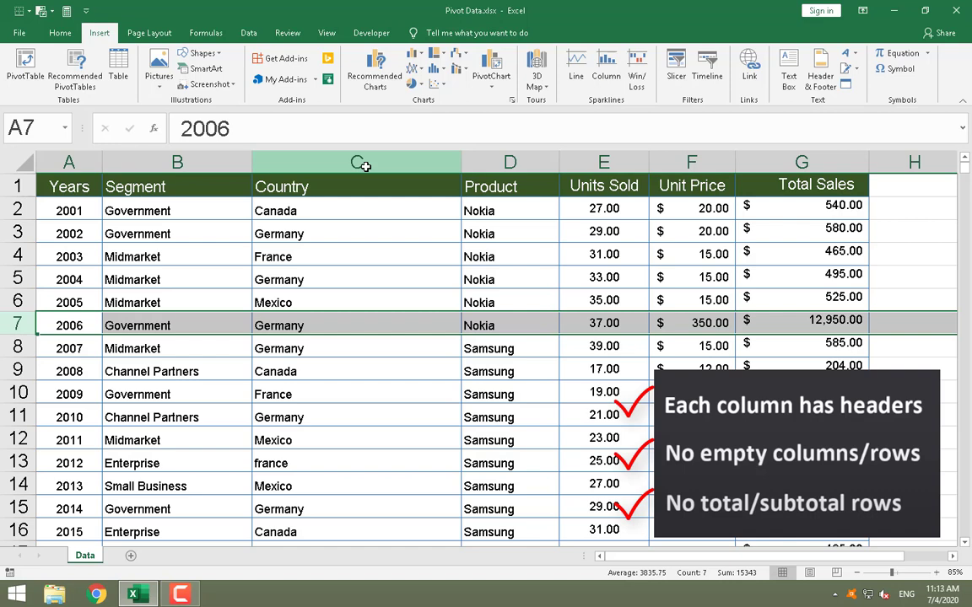
left_click(392, 409)
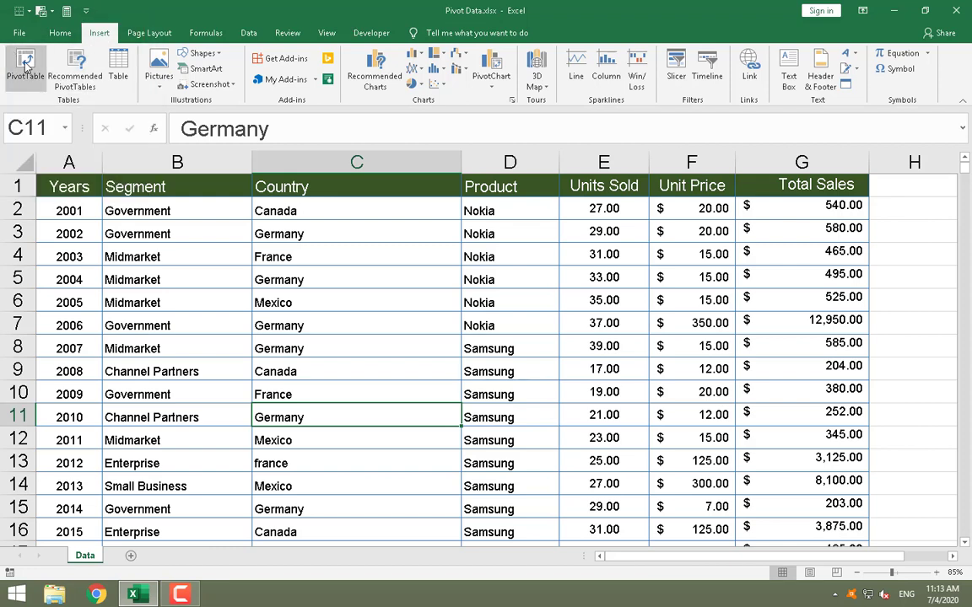
Examine the source data's column headers and look through its rows.
left_click(406, 388)
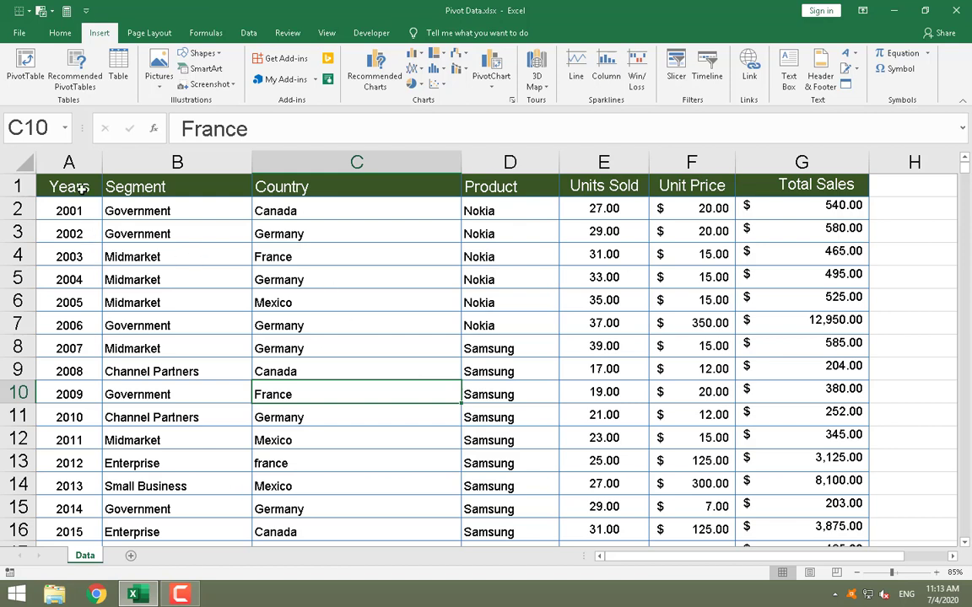
left_click(154, 190)
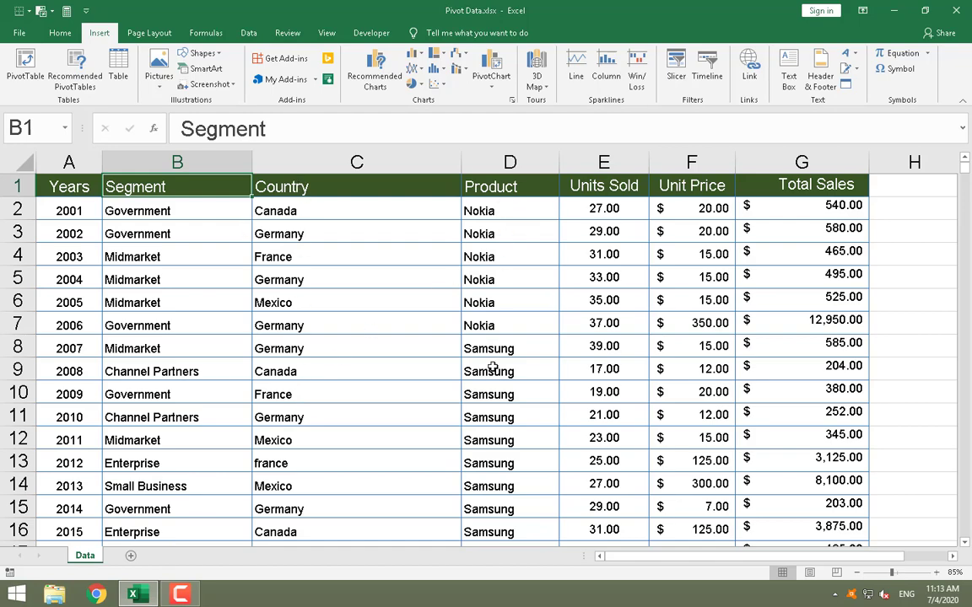
scroll(492, 369, "down", 5)
scroll(491, 369, "up", 5)
scroll(492, 368, "down", 9)
scroll(492, 369, "up", 4)
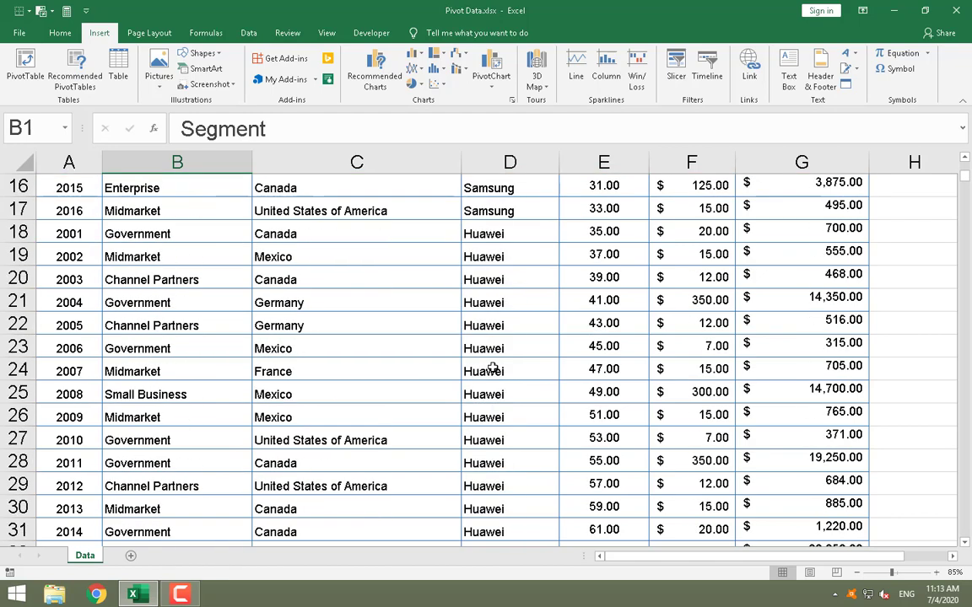
scroll(492, 369, "up", 5)
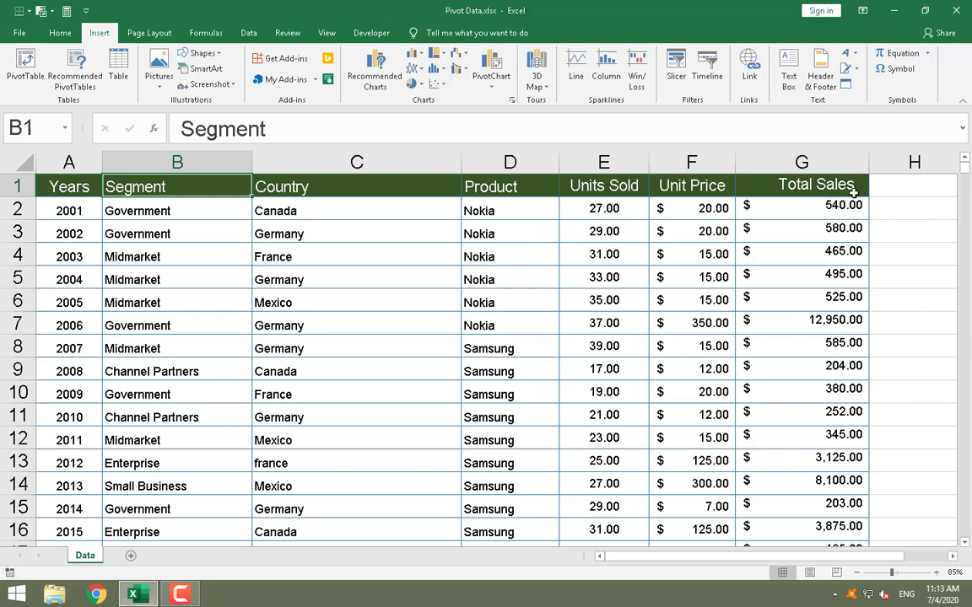
Check how far the Country column extends down the sheet, and select cell C8 within the source data.
left_click(410, 372)
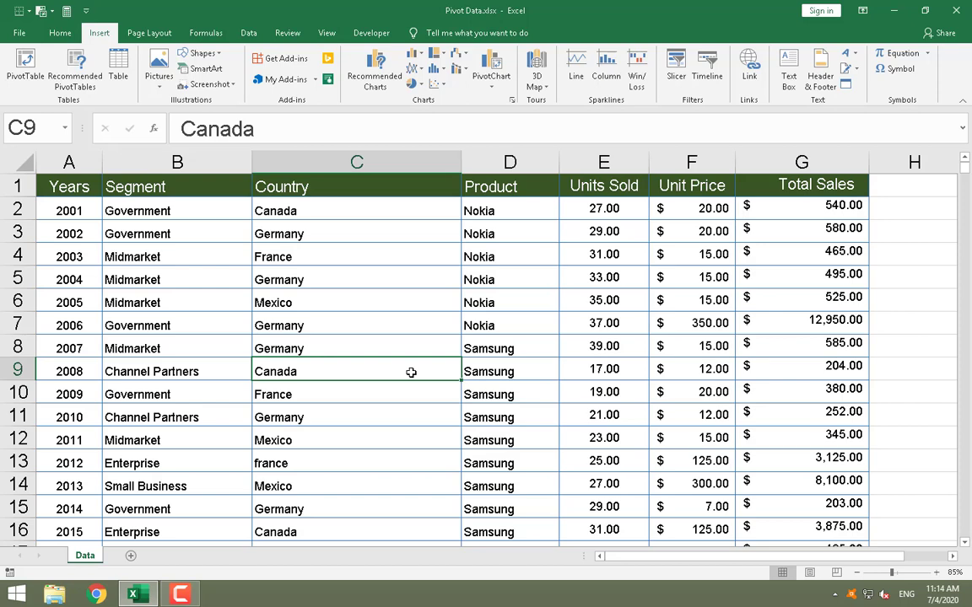
key("ctrl+shift+Down")
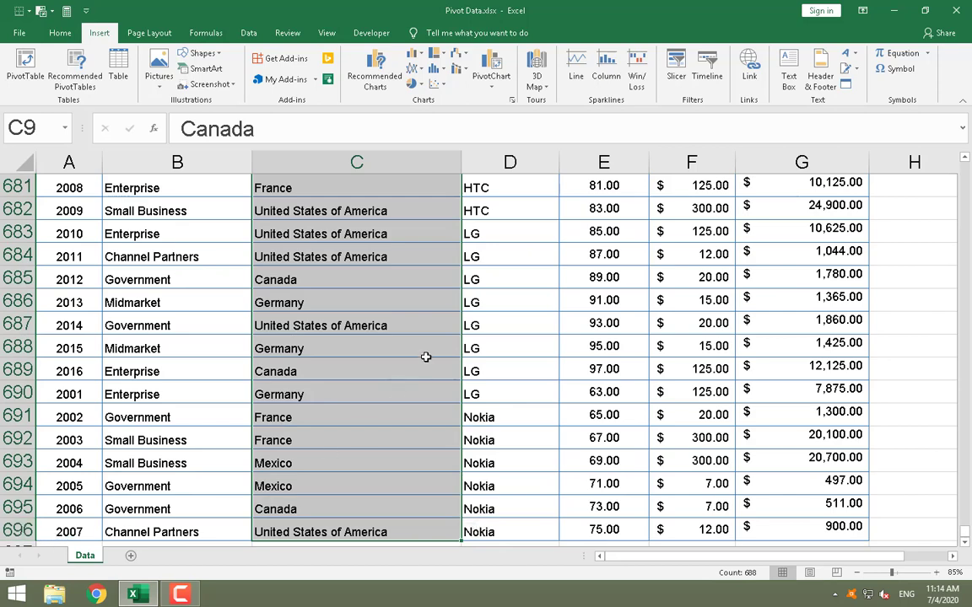
key("ctrl+Up")
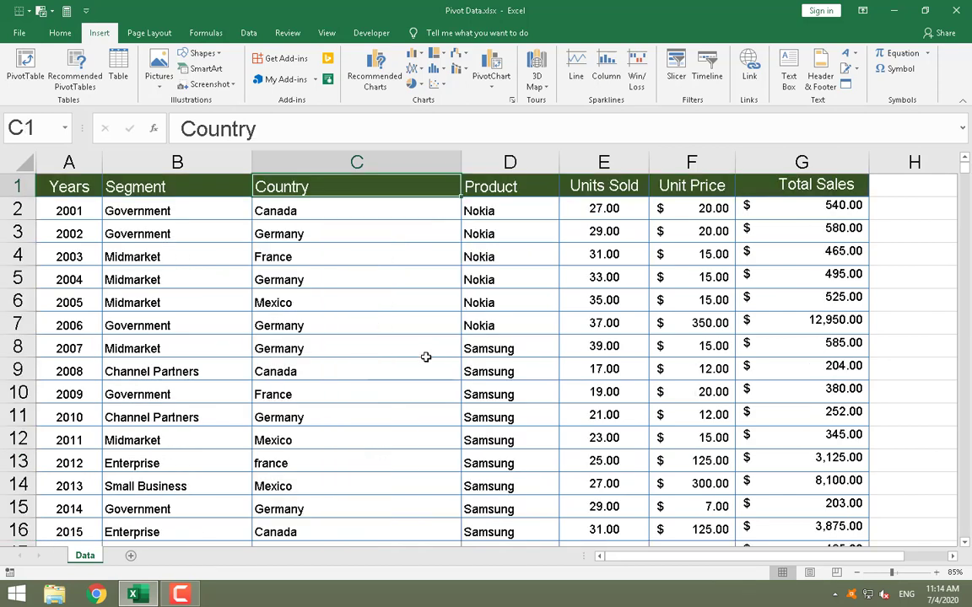
key("Down")
key("Down")
key("Down")
key("Up")
key("Right")
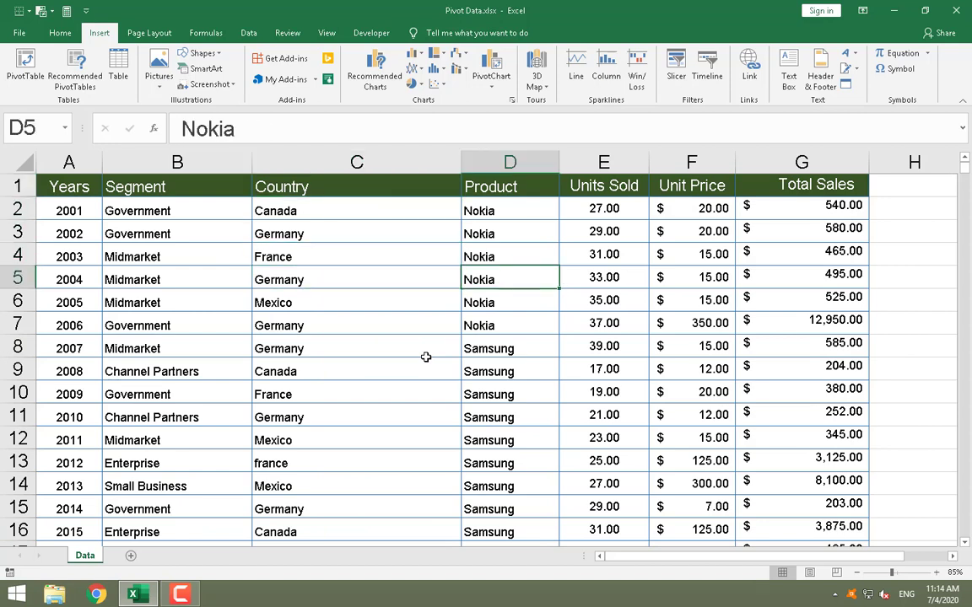
key("Down")
key("Left")
key("Down")
key("Down")
key("Down")
key("Down")
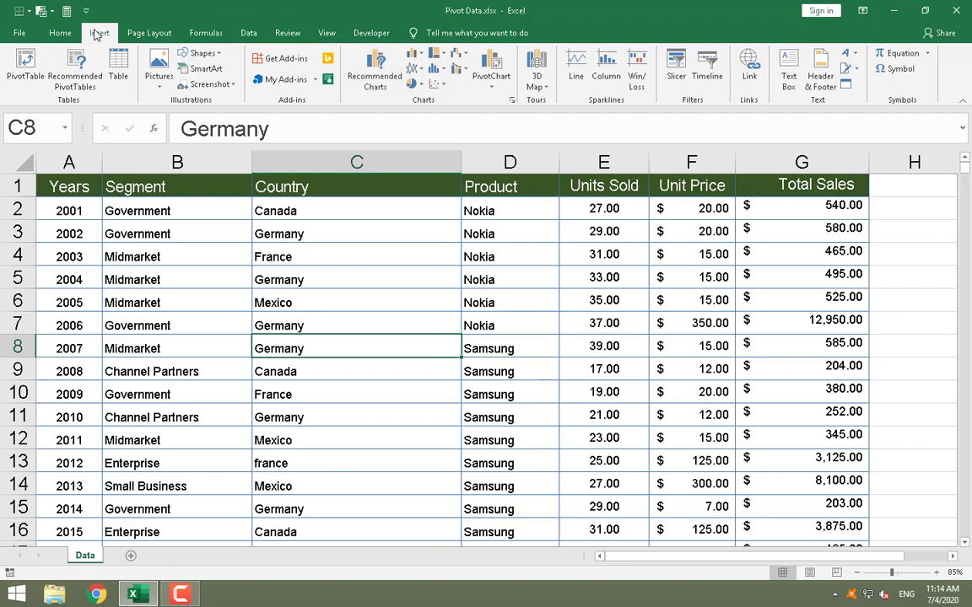
Preview the recommended PivotTable layouts for the source data and close the suggestions without inserting one.
left_click(75, 80)
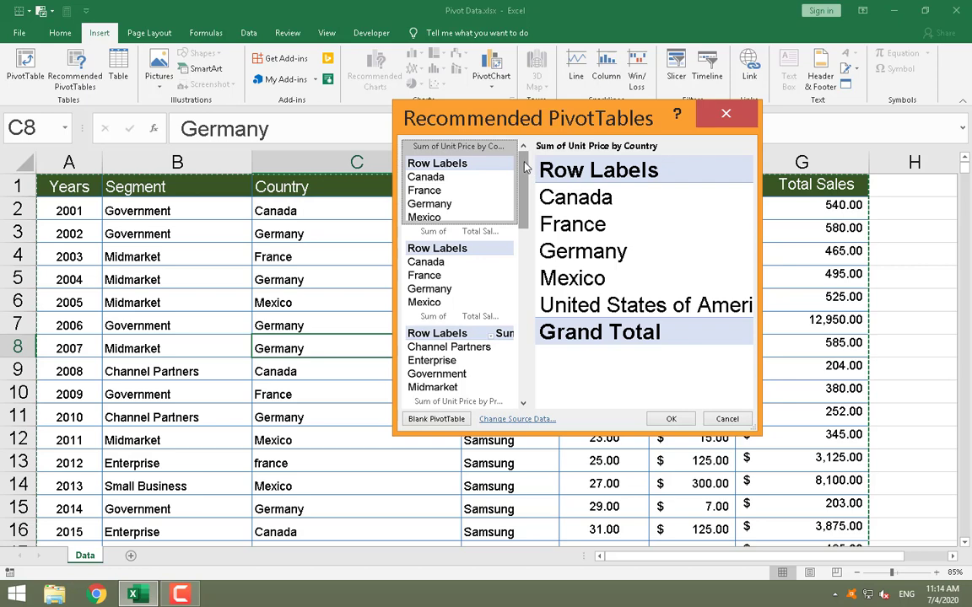
left_click_drag(525, 167, 525, 237)
left_click(726, 113)
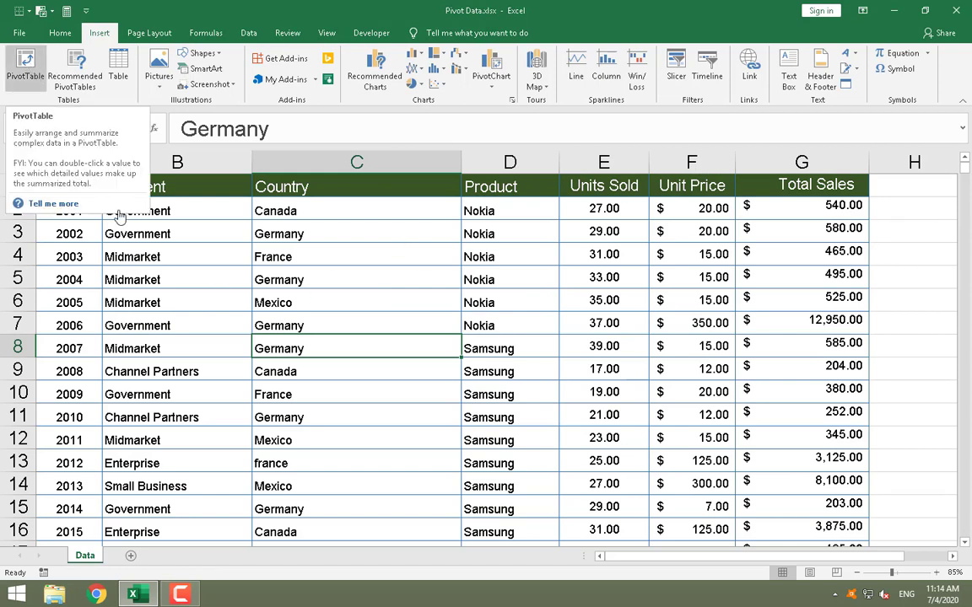
Insert a blank PivotTable on a new worksheet, based on the range Data!$A$1:$G$696.
left_click(30, 71)
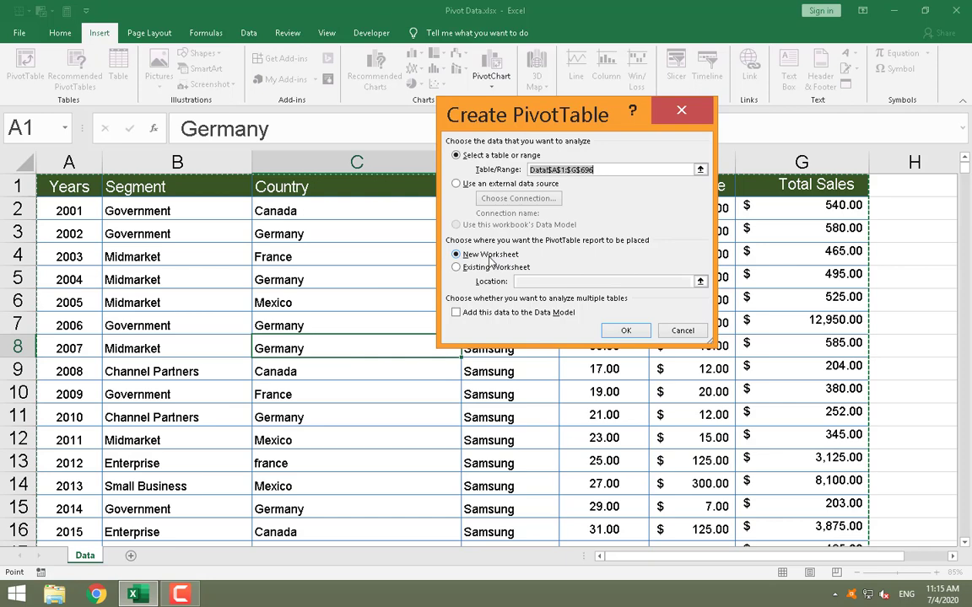
left_click(626, 330)
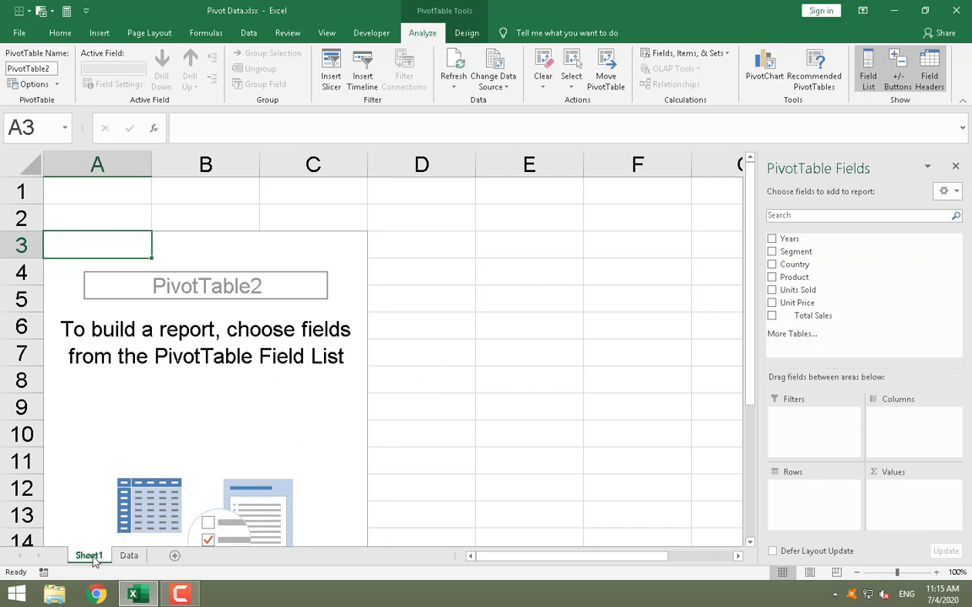
Move the new worksheet after the Data sheet and rename it Pivot Table.
left_click_drag(90, 560, 114, 508)
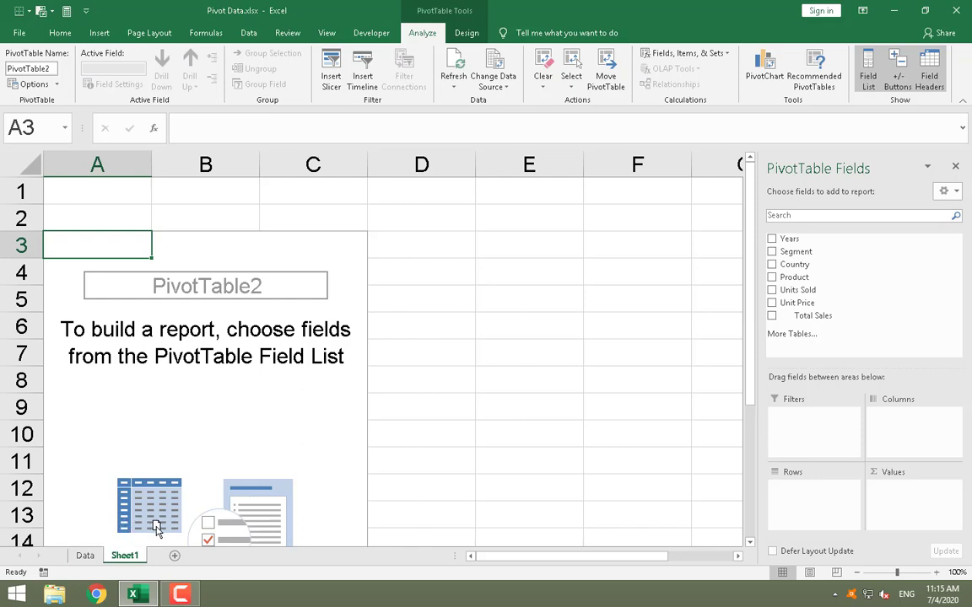
right_click(128, 556)
left_click(184, 434)
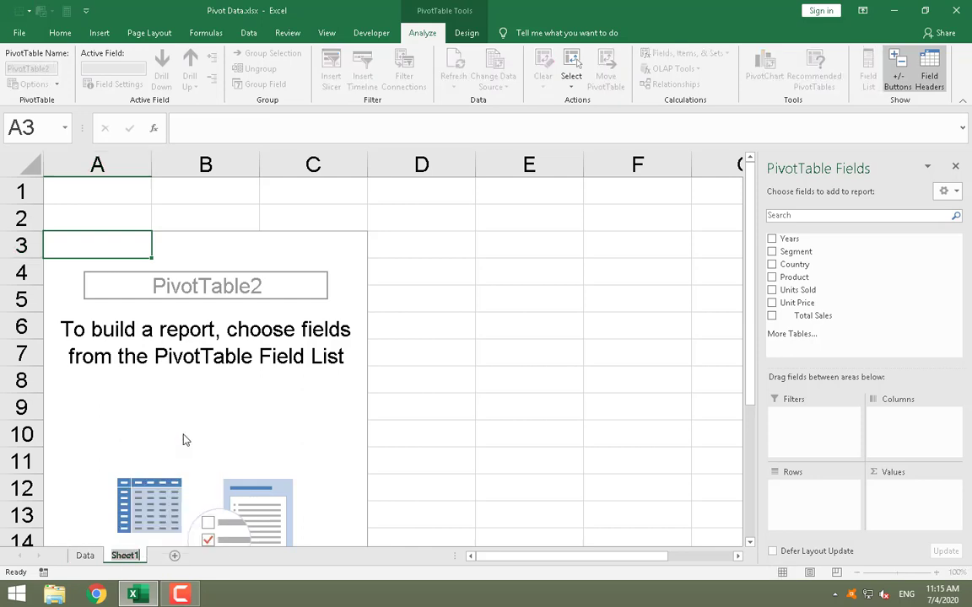
type("Piv")
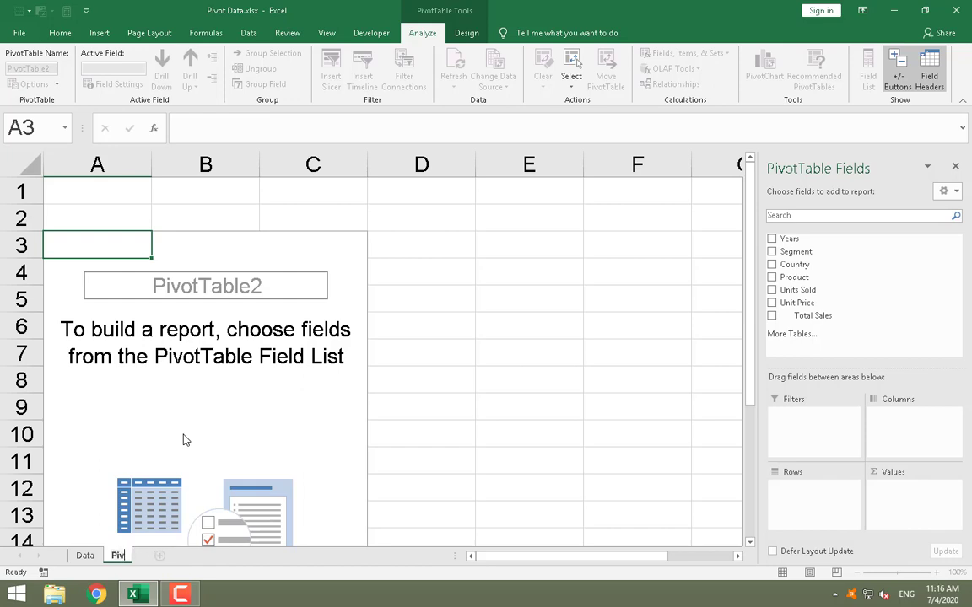
type("ot Table")
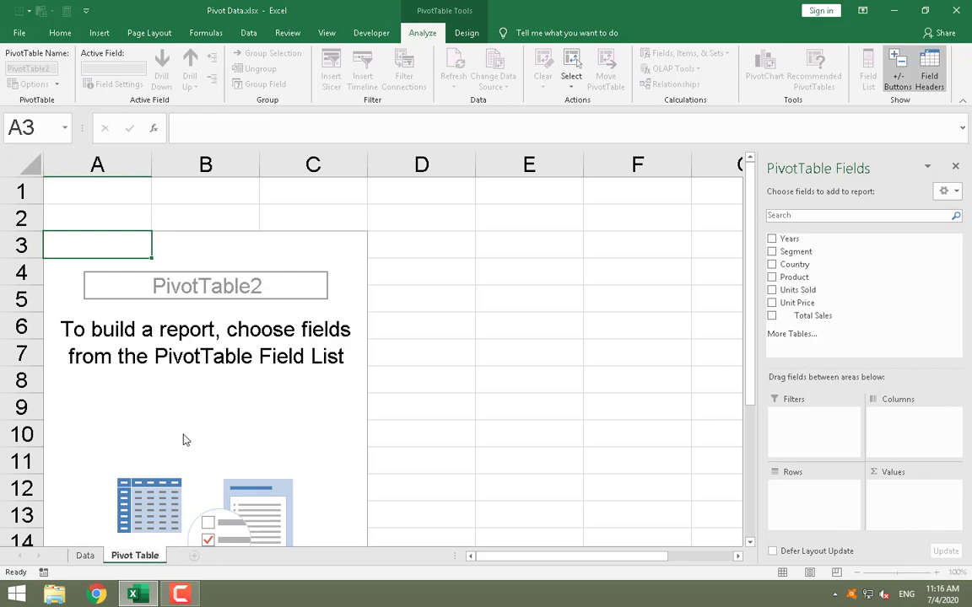
key("Return")
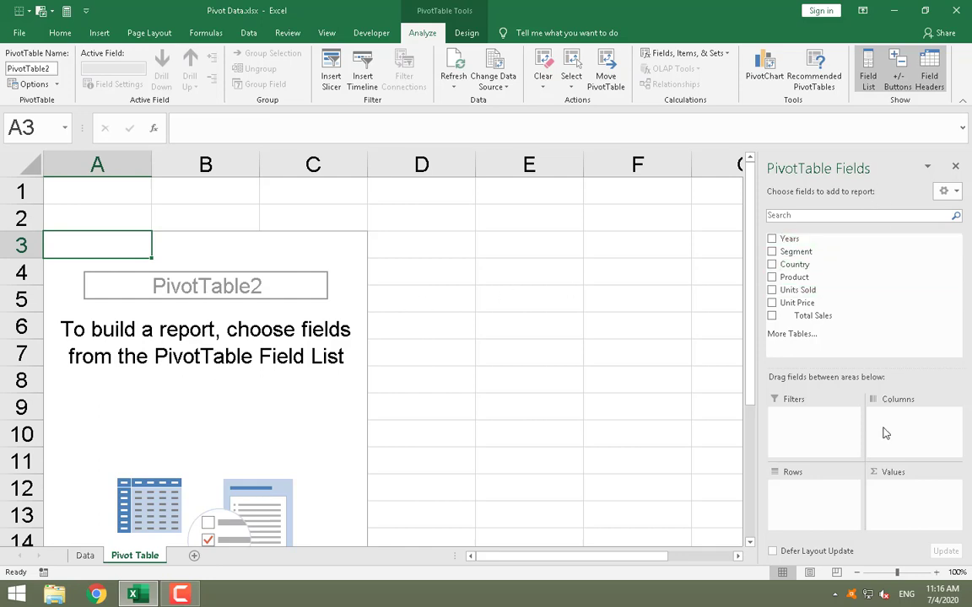
Compare the available PivotTable tools with a cell selected outside and inside the empty pivot table area.
left_click(543, 219)
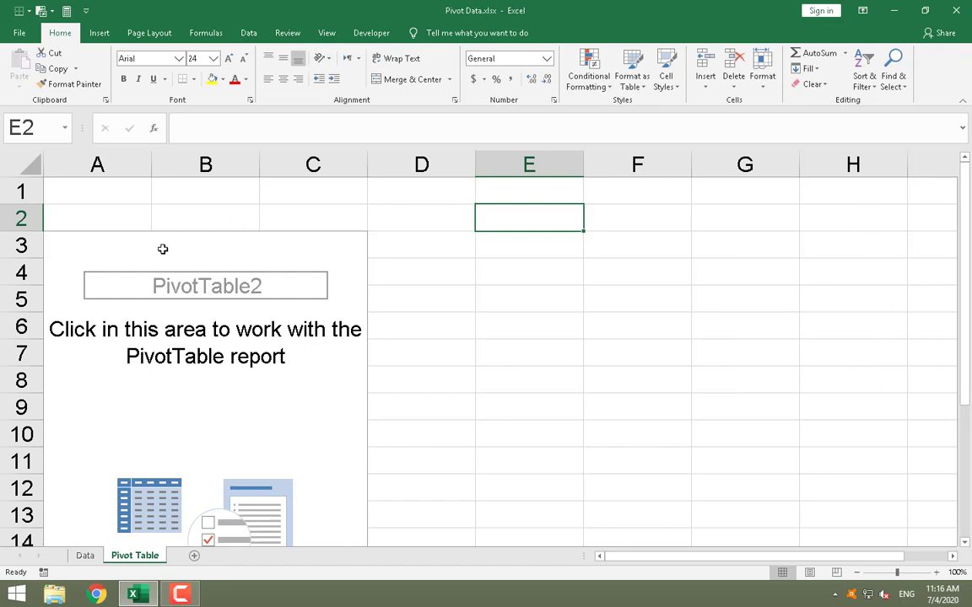
left_click(168, 248)
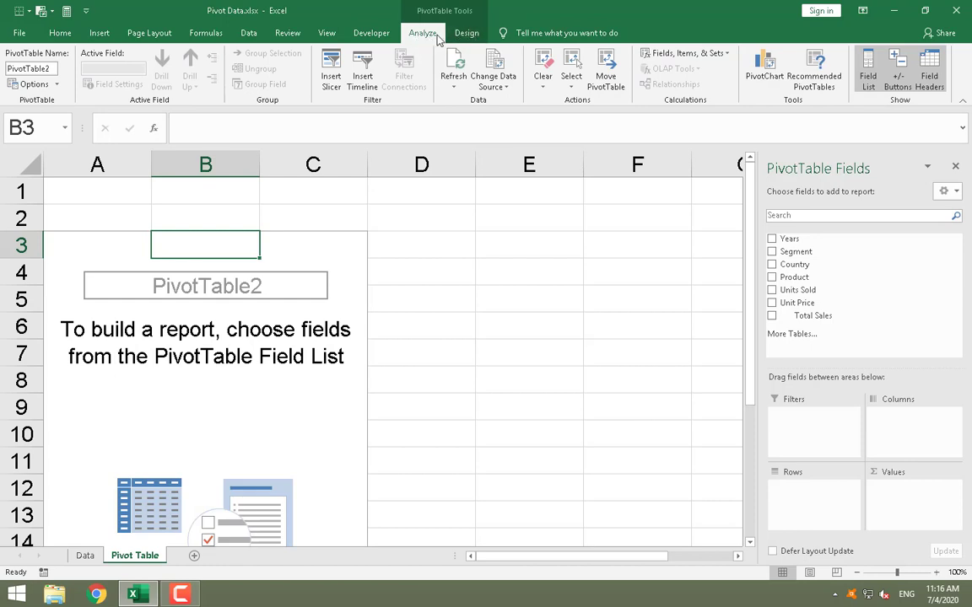
left_click(502, 263)
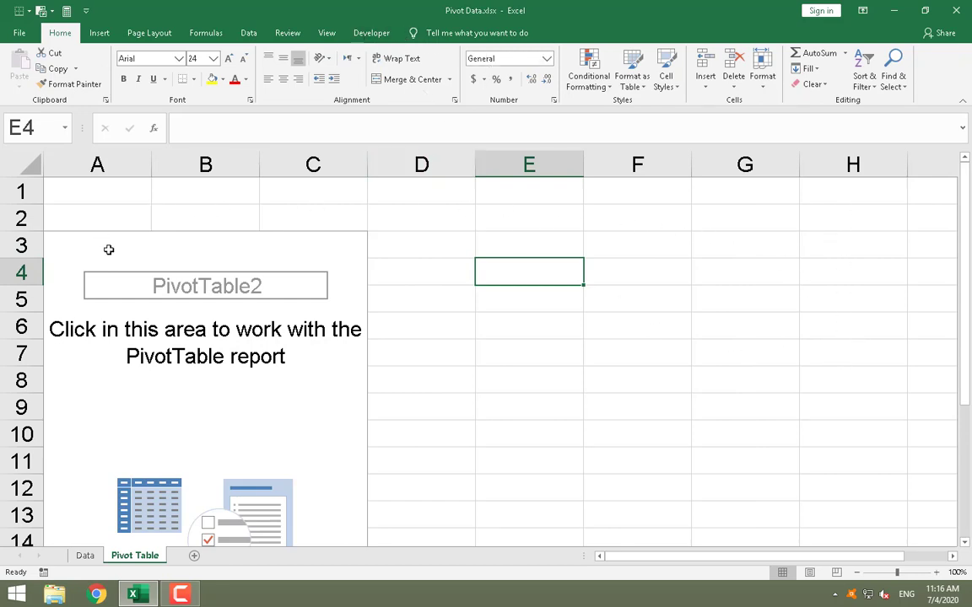
Select cell A3 inside the empty pivot table area and widen the PivotTable Fields pane.
left_click(206, 409)
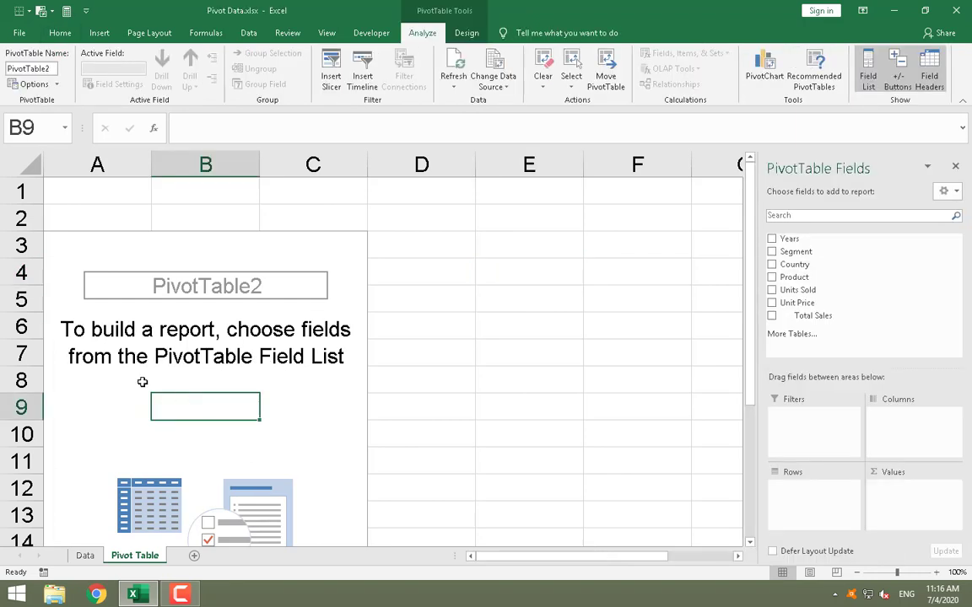
left_click(113, 245)
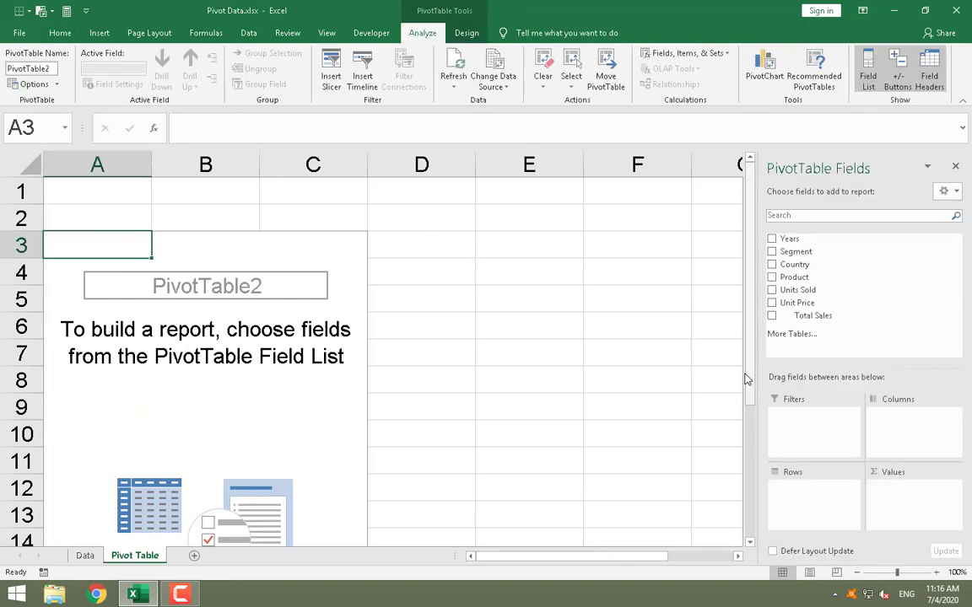
left_click_drag(754, 379, 661, 351)
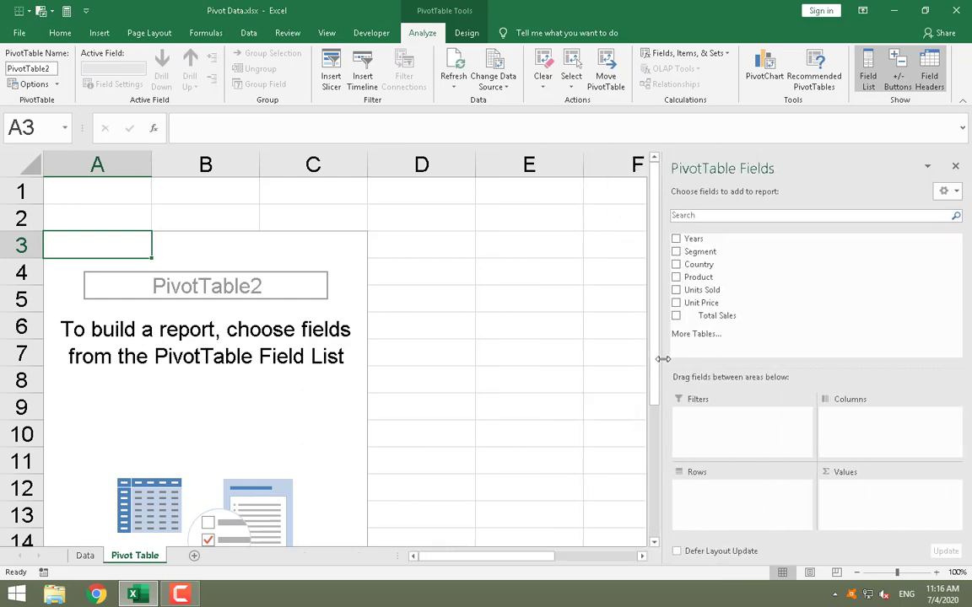
Try the field list's side-by-side, fields-only, 2 by 2 and 1 by 4 areas-only layouts, and return to Fields Section and Areas Section Stacked.
left_click(956, 193)
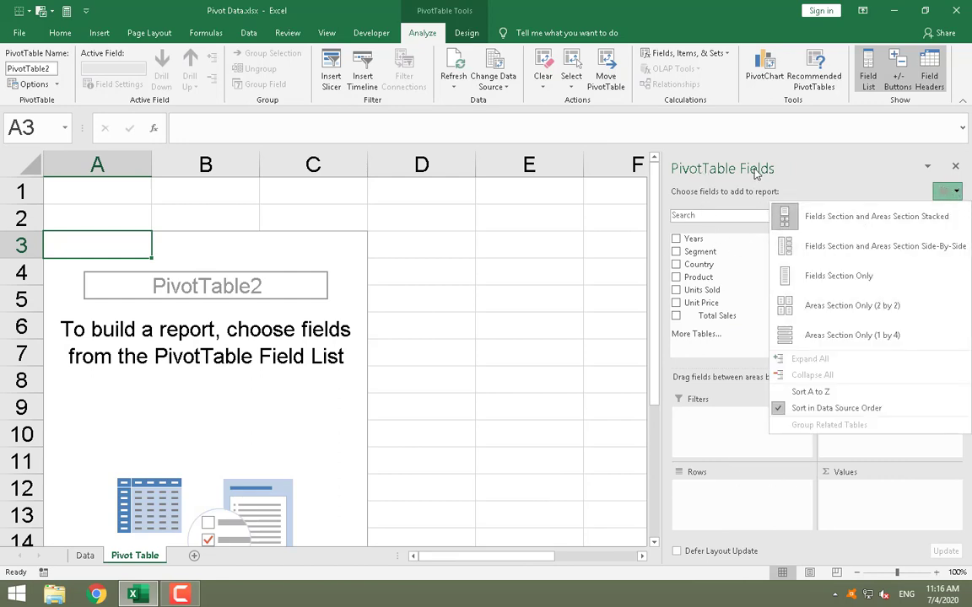
left_click(843, 247)
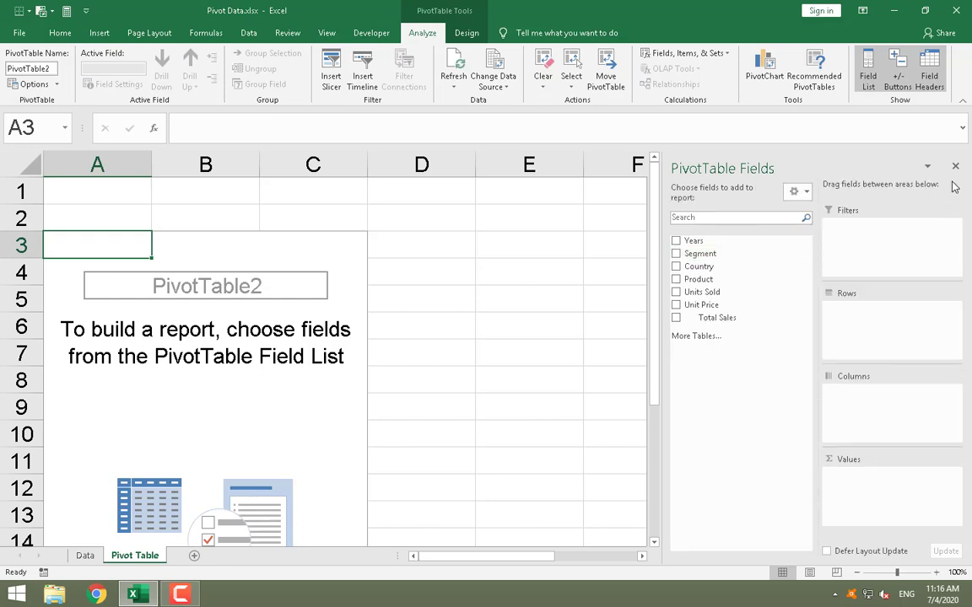
left_click(805, 194)
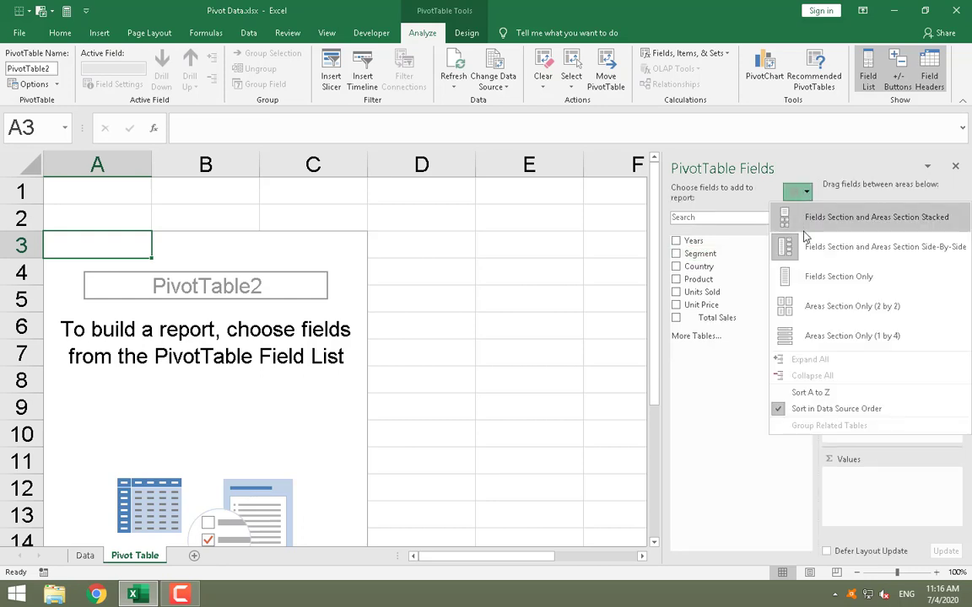
left_click(815, 279)
left_click(942, 193)
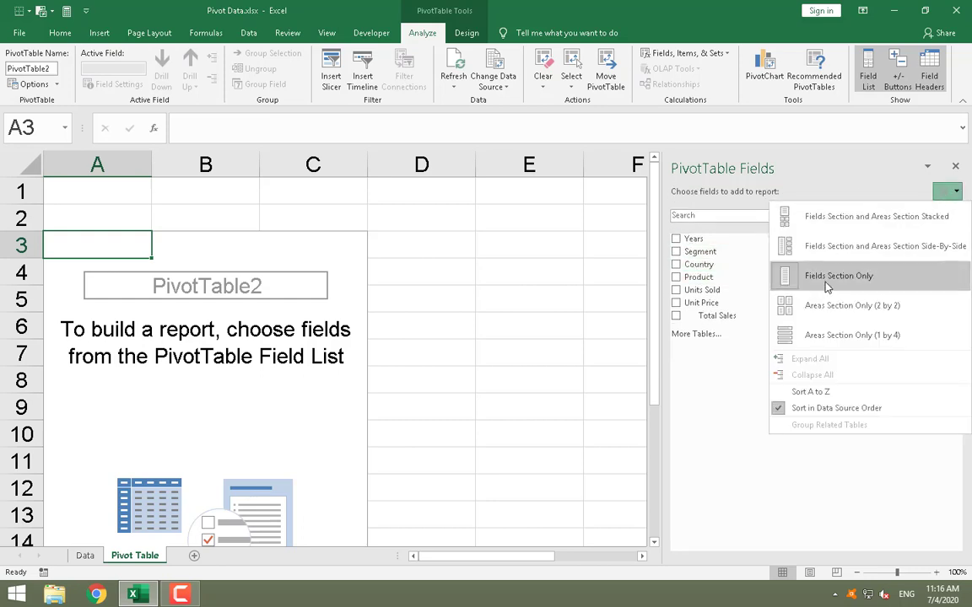
left_click(766, 305)
left_click(948, 188)
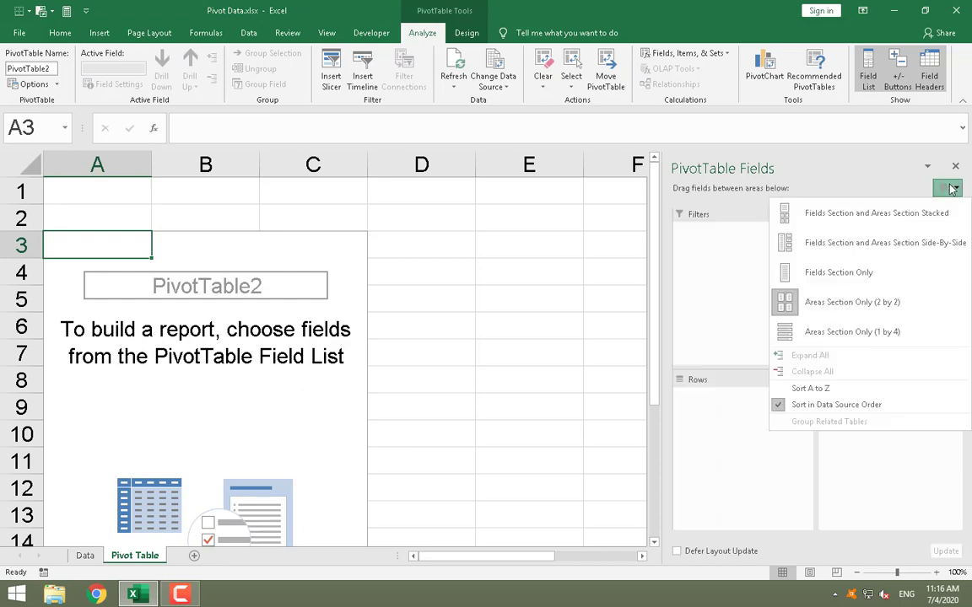
left_click(830, 332)
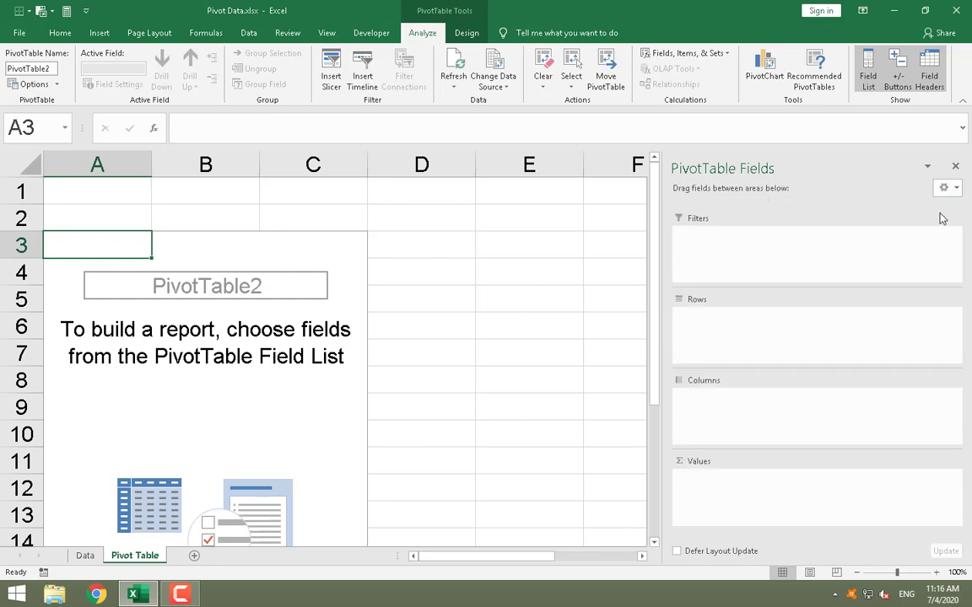
left_click(955, 189)
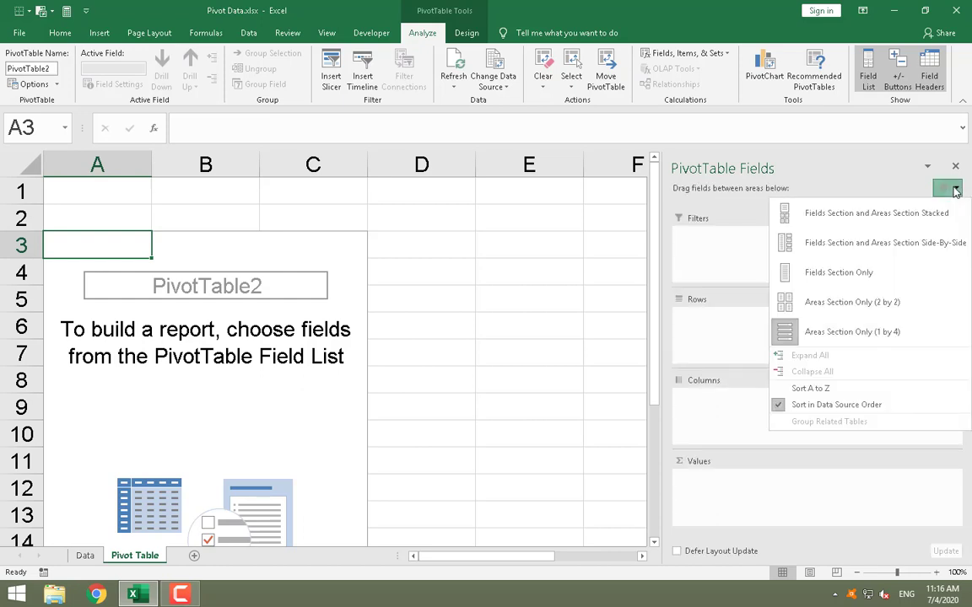
left_click(844, 216)
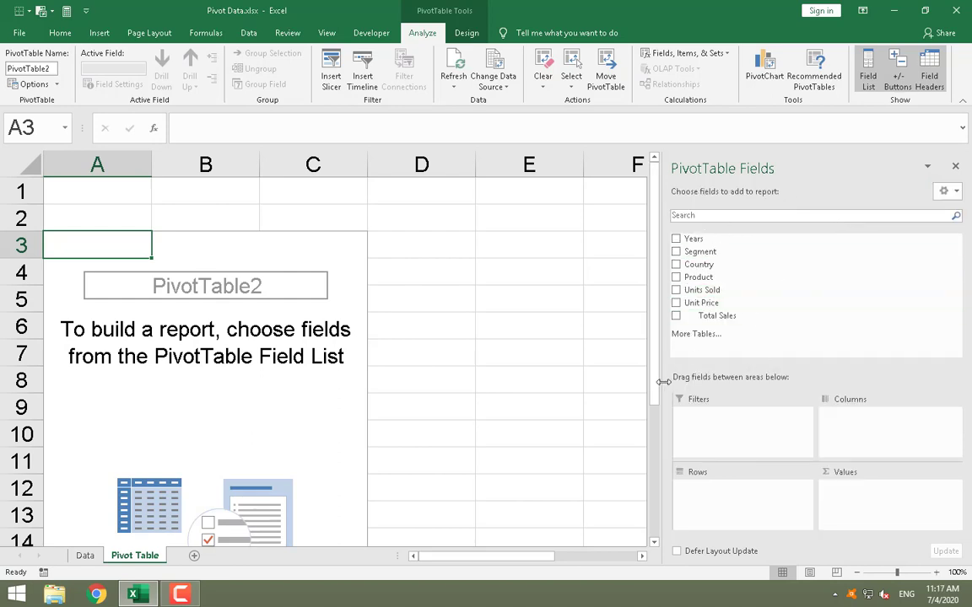
Narrow the PivotTable Fields pane, and hide and show the field list a few times, leaving it displayed.
left_click_drag(661, 380, 718, 382)
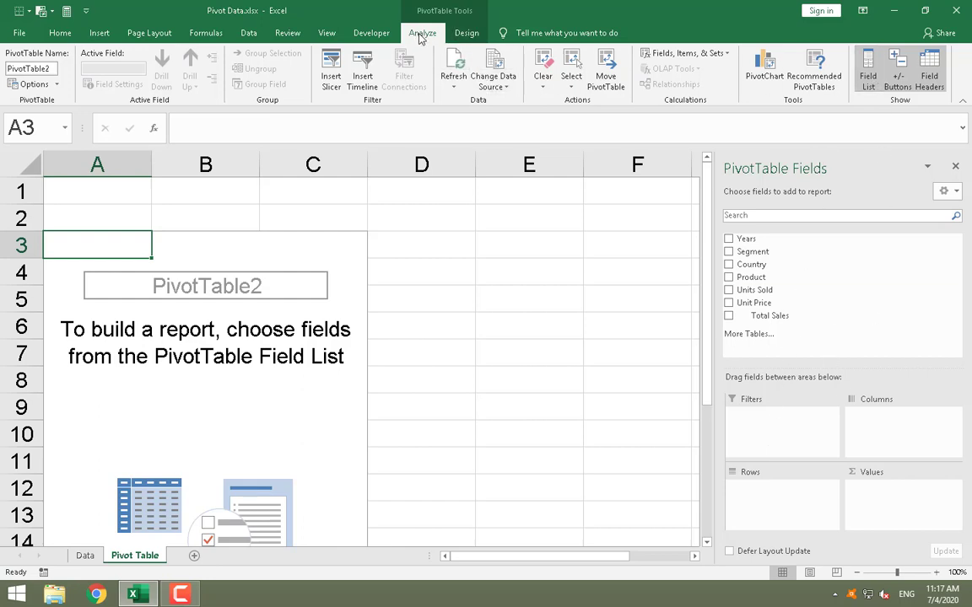
left_click(868, 80)
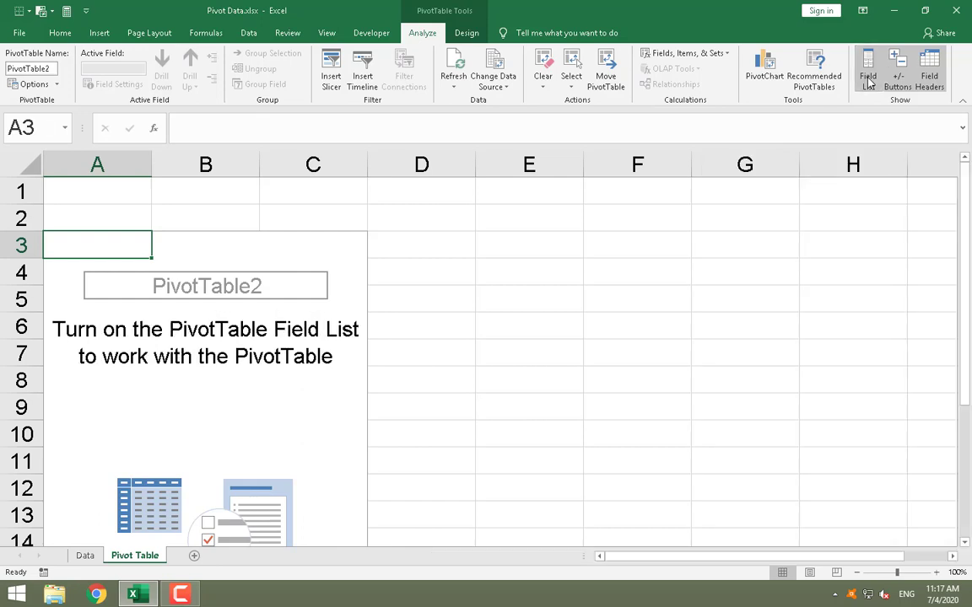
left_click(868, 80)
left_click(868, 82)
left_click(868, 80)
left_click(869, 81)
left_click(869, 82)
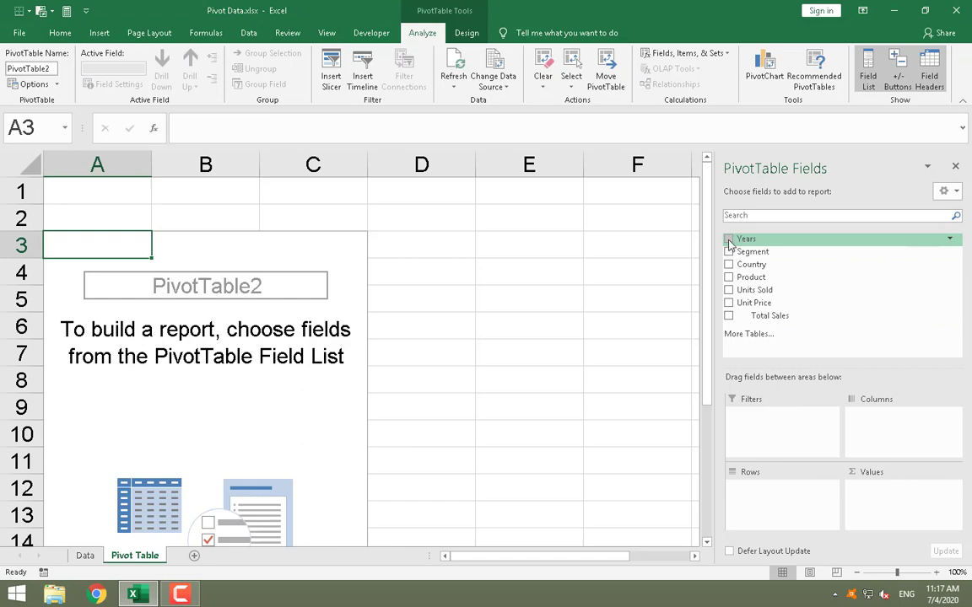
Add the Years field to the Filters area of the pivot table.
left_click_drag(749, 241, 757, 428)
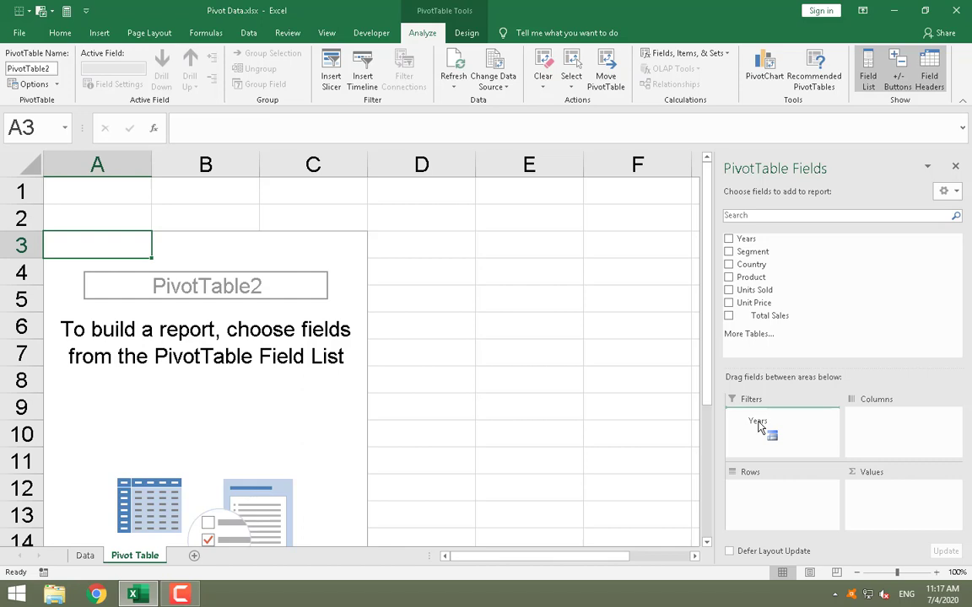
left_click_drag(757, 428, 758, 428)
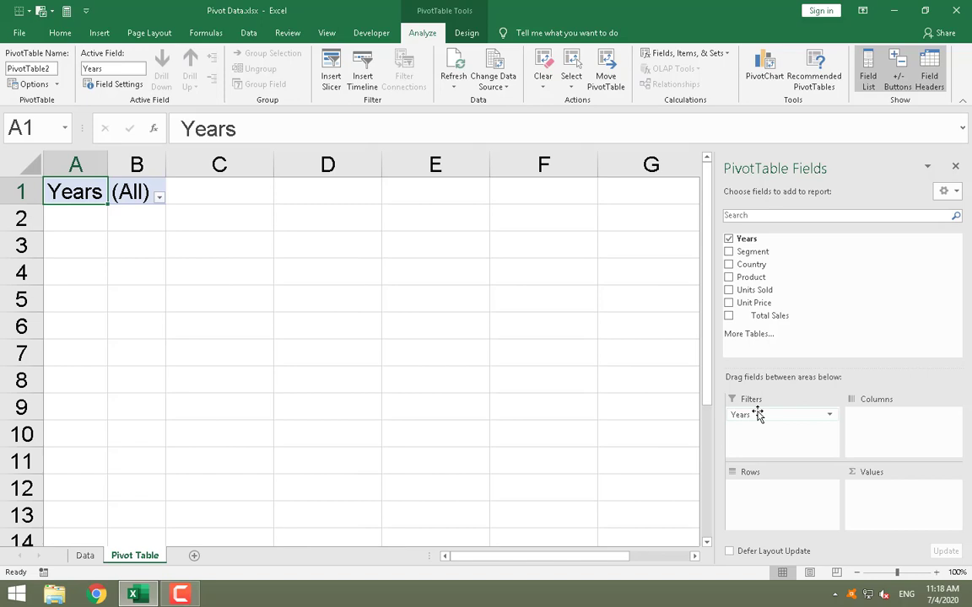
Try selecting only 2001, 2005 and 2008 as multiple items in the Years report filter, and reselect all years.
left_click(160, 197)
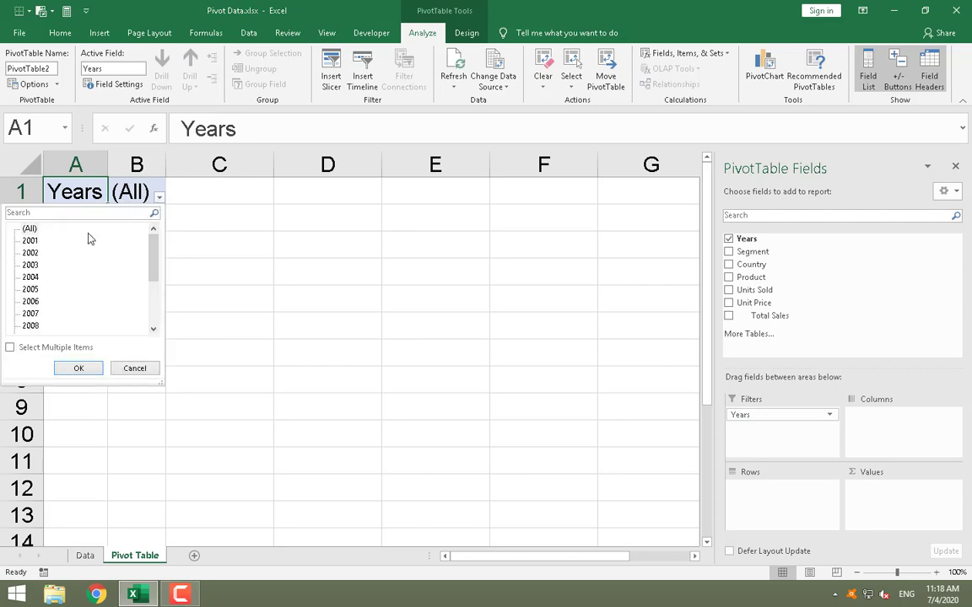
mouse_move(155, 244)
left_mouse_down()
mouse_move(152, 302)
mouse_move(151, 242)
left_mouse_up()
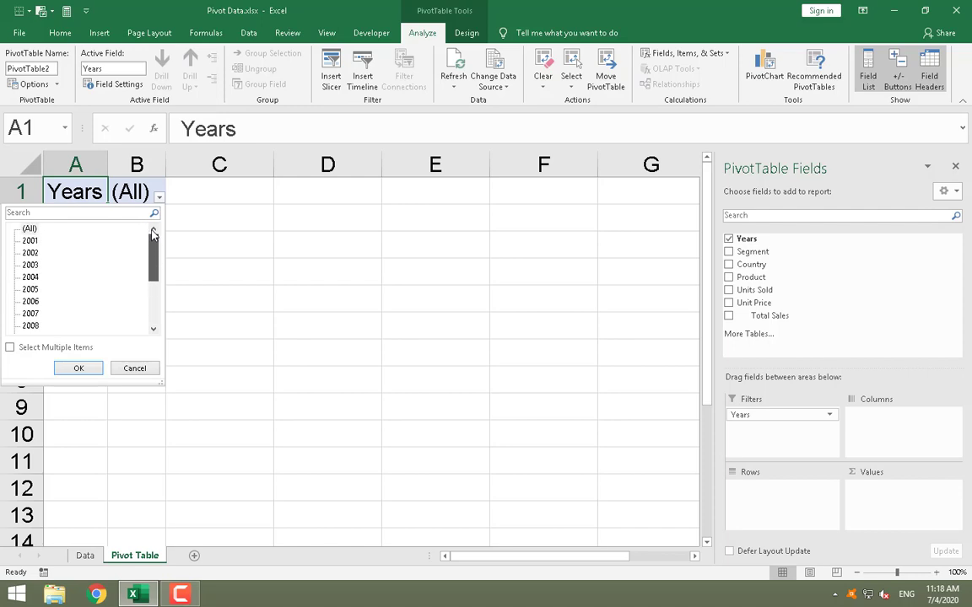
left_click(11, 348)
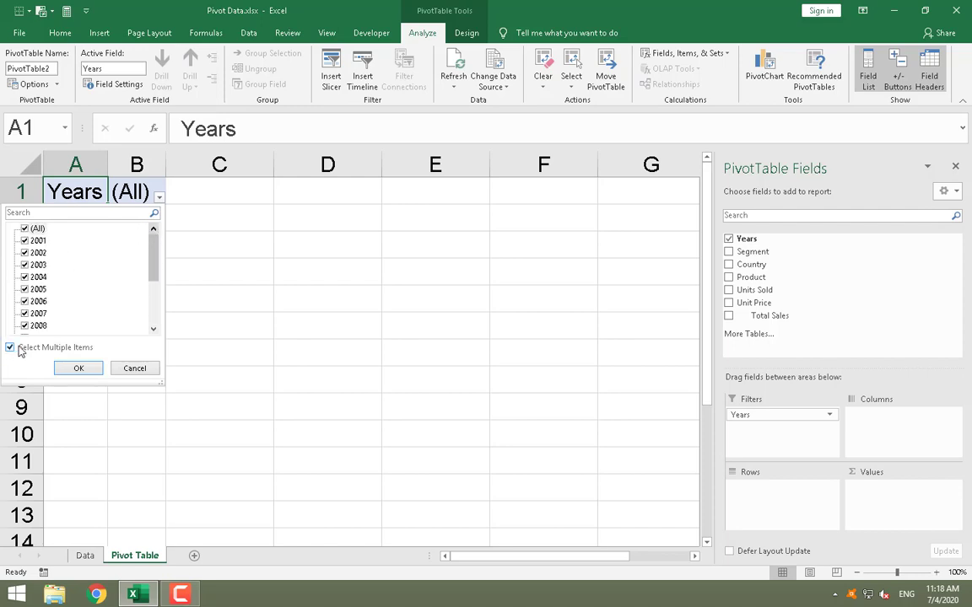
left_click(25, 229)
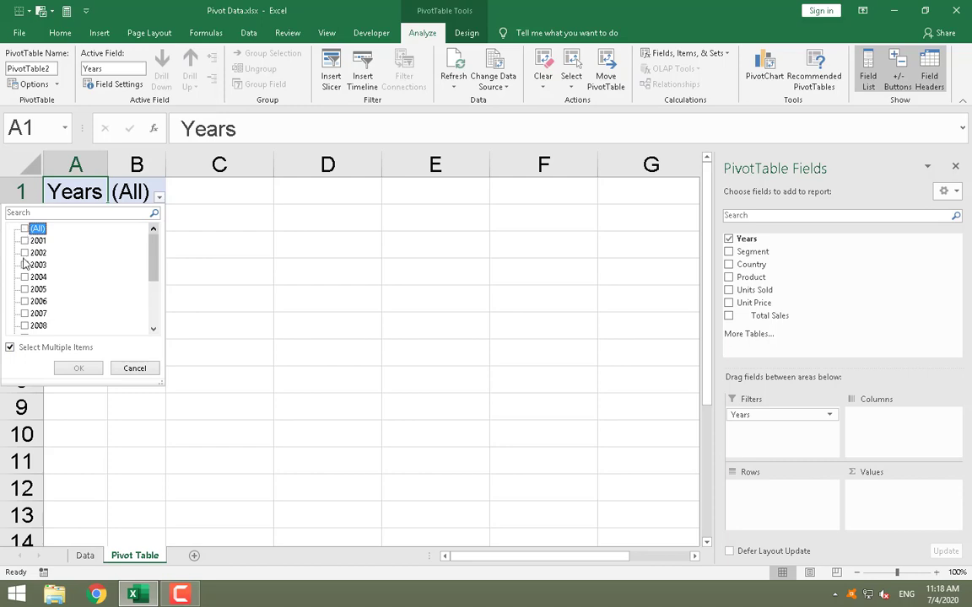
mouse_move(154, 263)
left_mouse_down()
mouse_move(154, 319)
mouse_move(154, 249)
left_mouse_up()
left_click(25, 240)
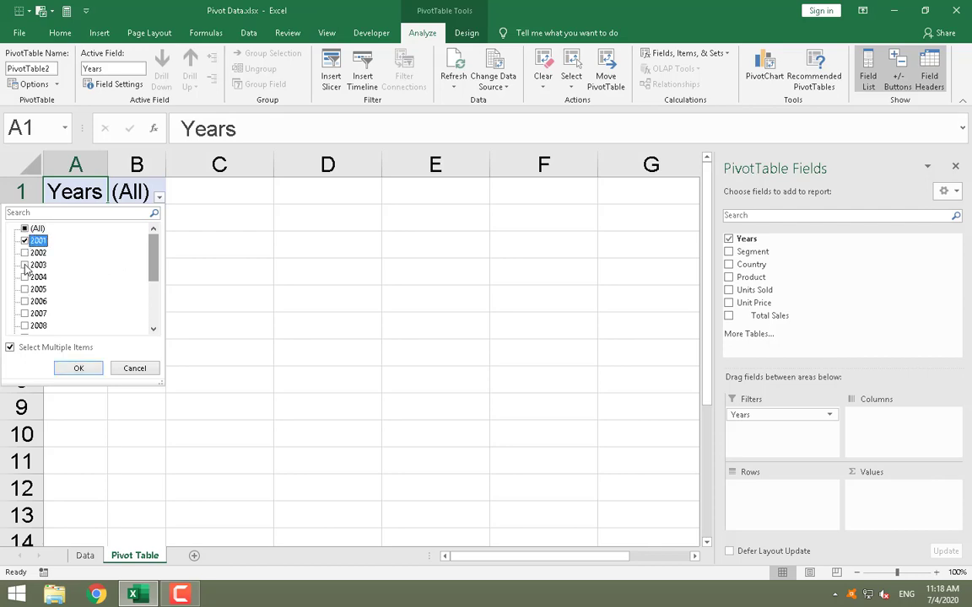
left_click(25, 289)
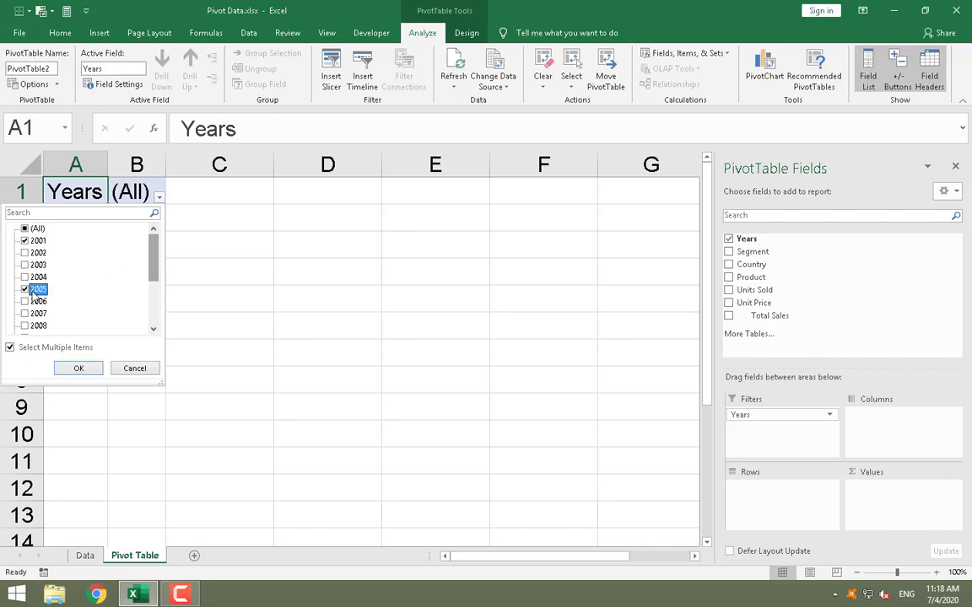
left_click(25, 327)
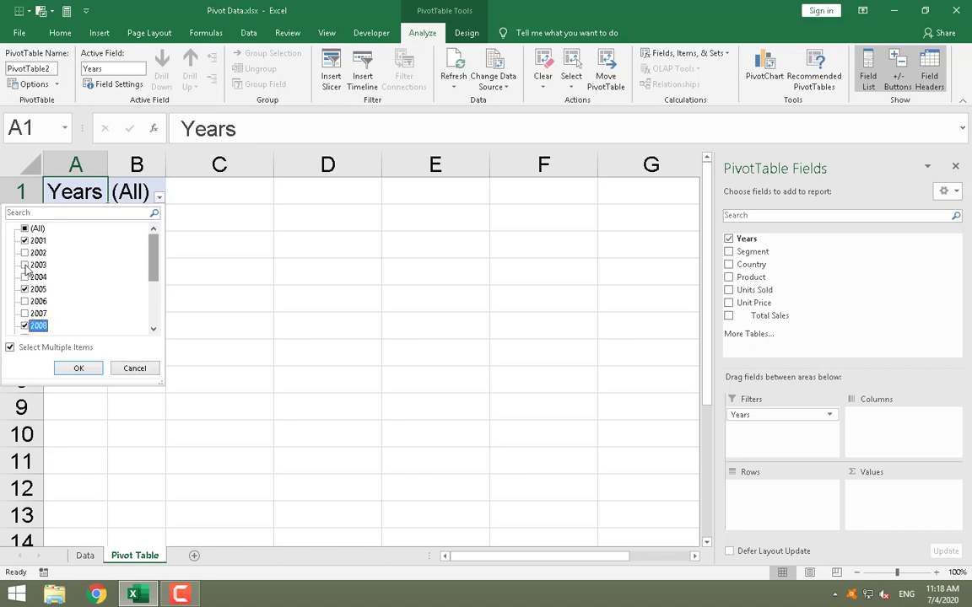
left_click(25, 229)
left_click(9, 347)
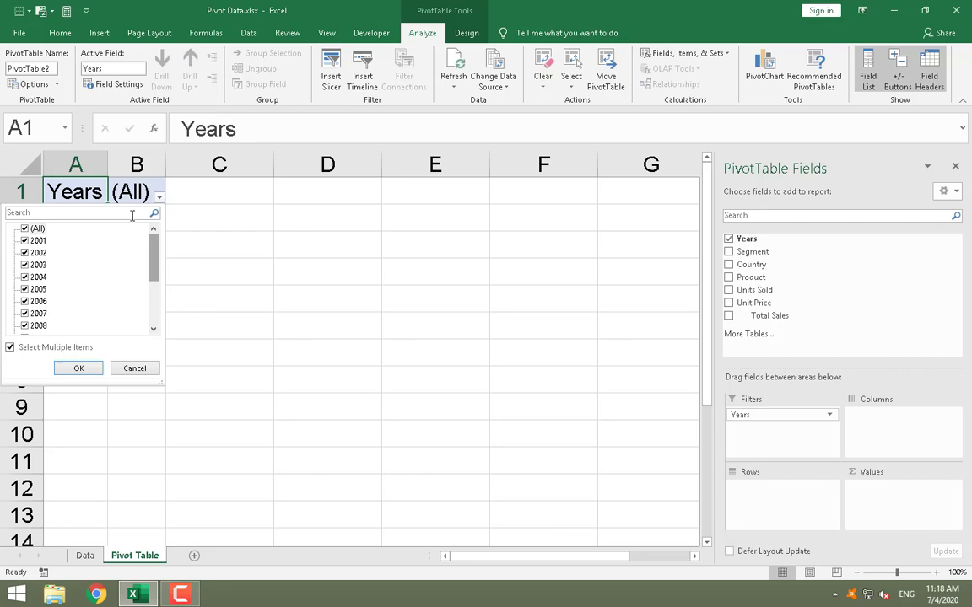
left_click(84, 369)
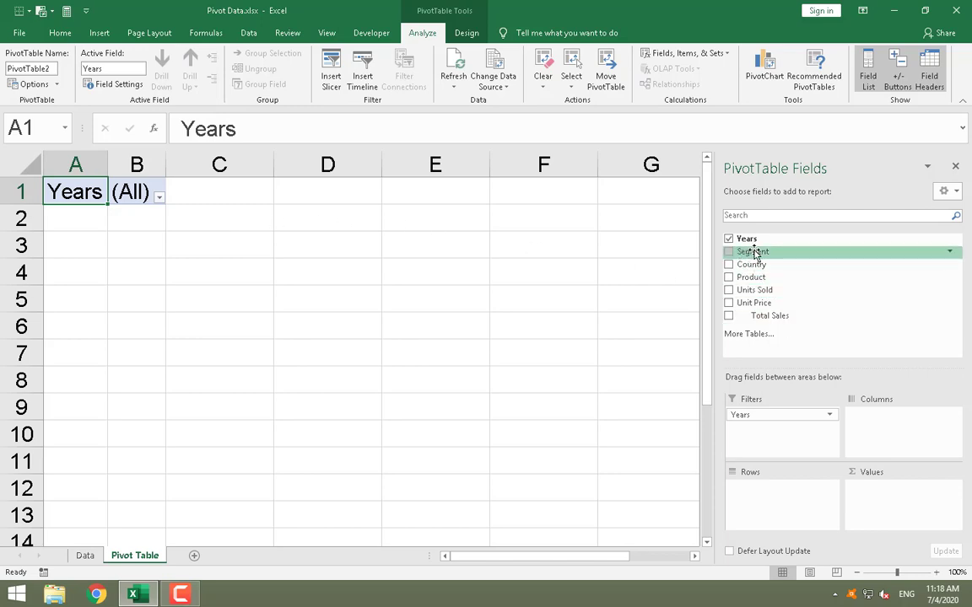
Add the Segment field to the Rows area and Total Sales to the Values area.
left_click_drag(753, 253, 761, 498)
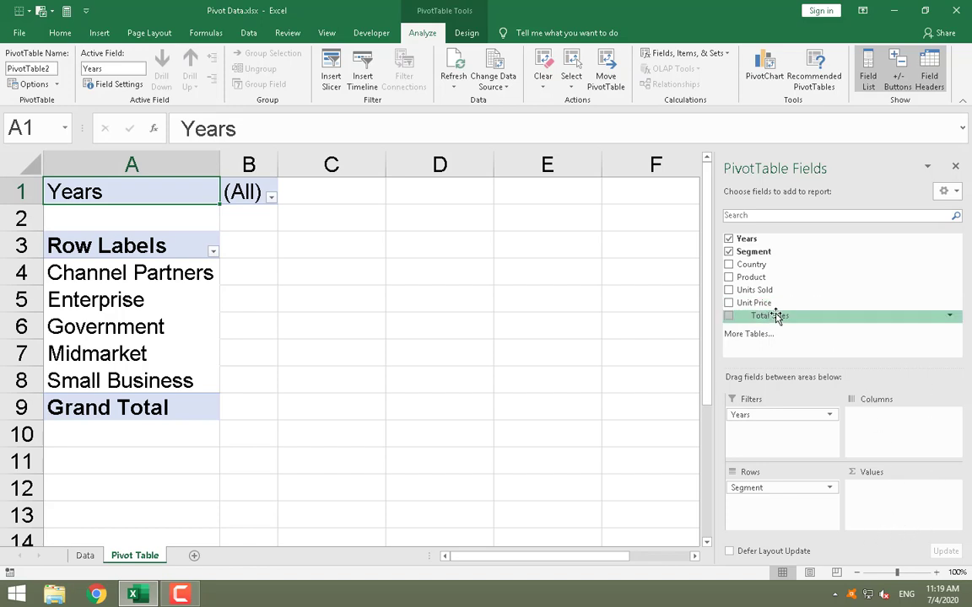
left_click_drag(774, 316, 881, 504)
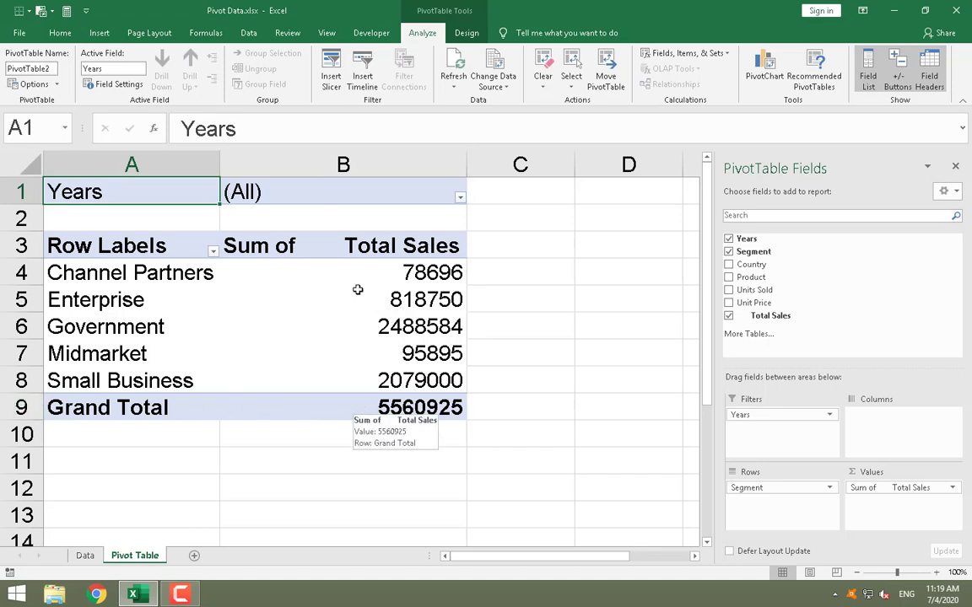
Filter the pivot table's row labels to only the Channel Partners and Midmarket segments.
left_click(214, 253)
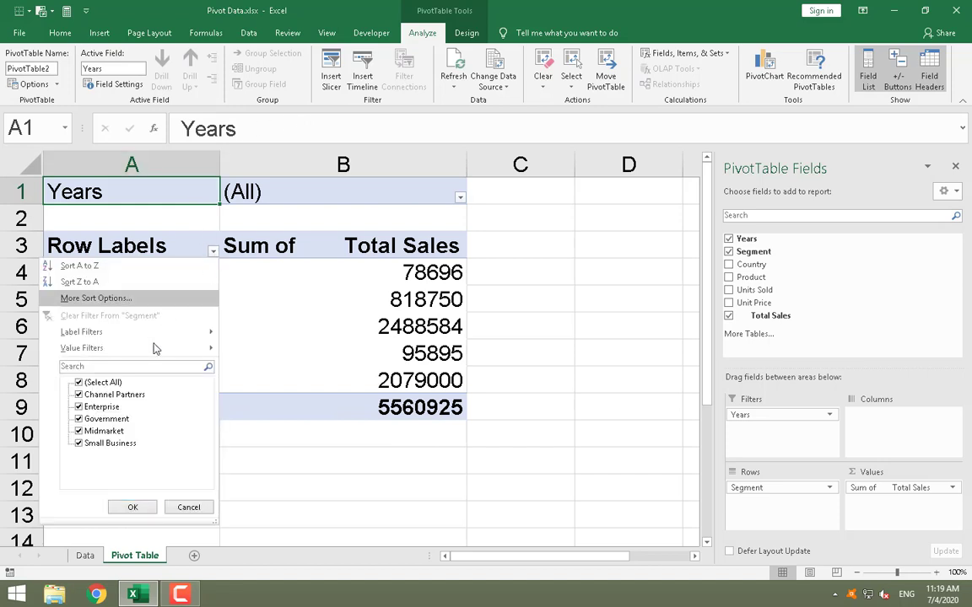
left_click(78, 383)
left_click(79, 383)
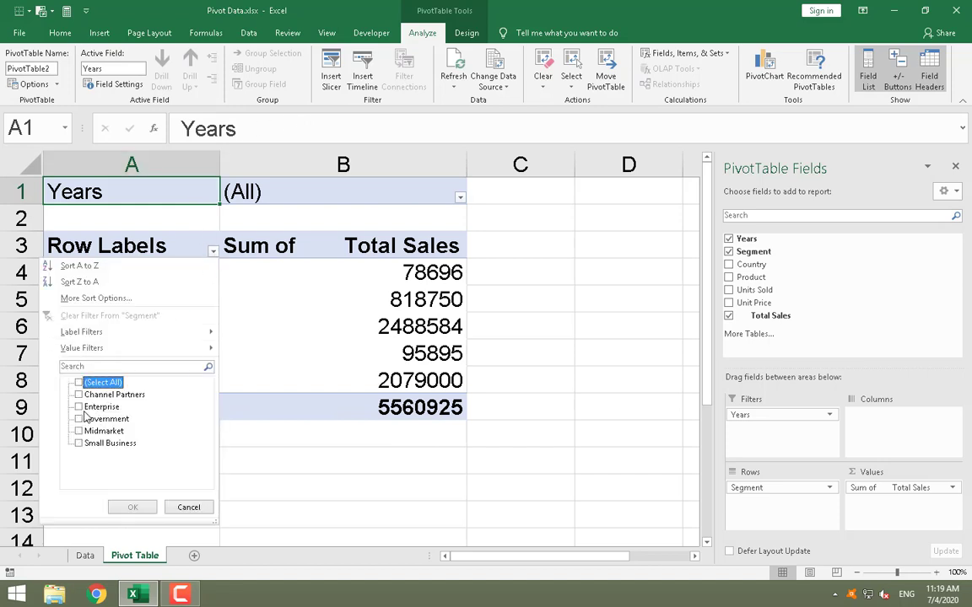
left_click(79, 394)
left_click(78, 432)
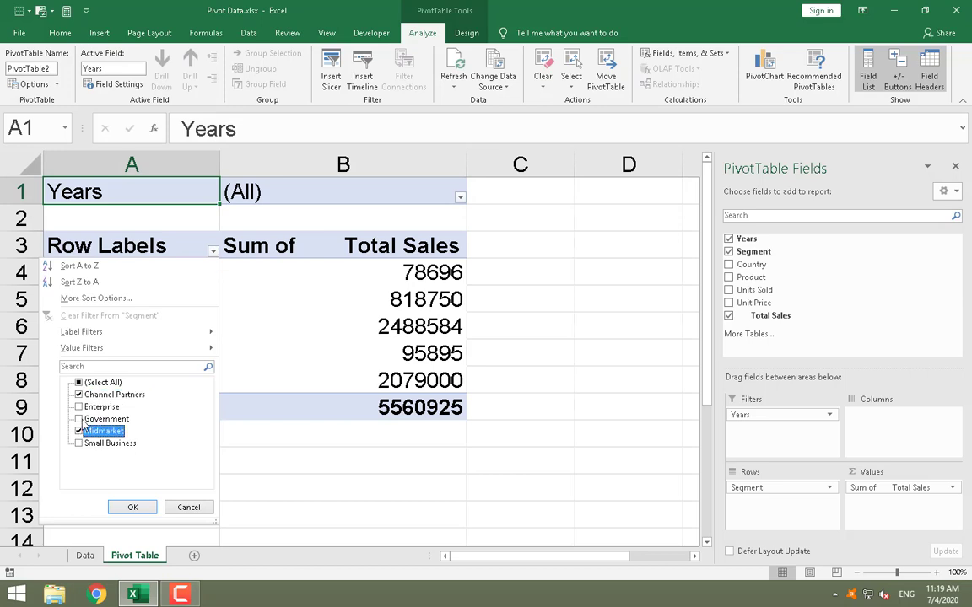
left_click(131, 508)
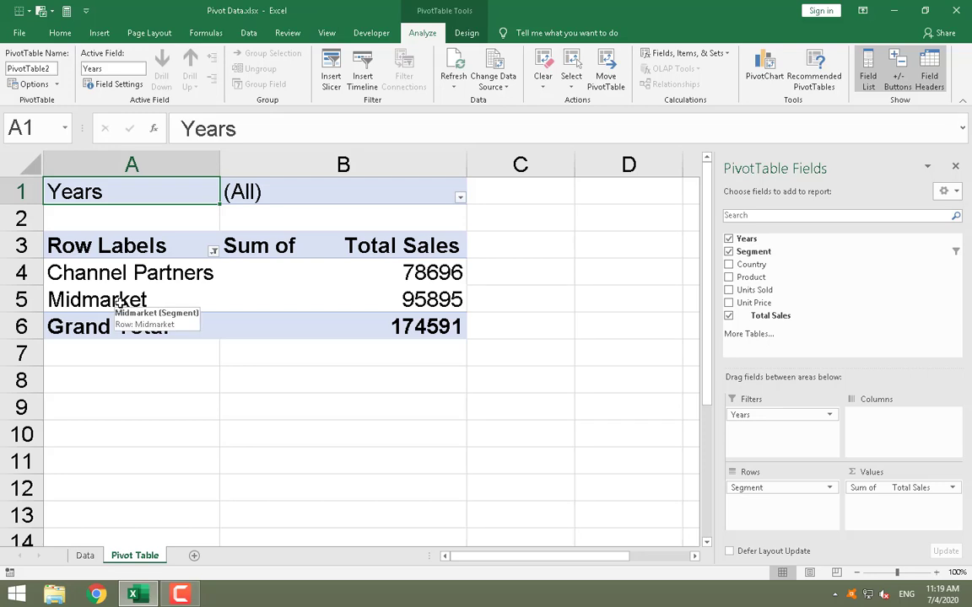
Reselect all segments in the row labels filter of the pivot table.
left_click(215, 252)
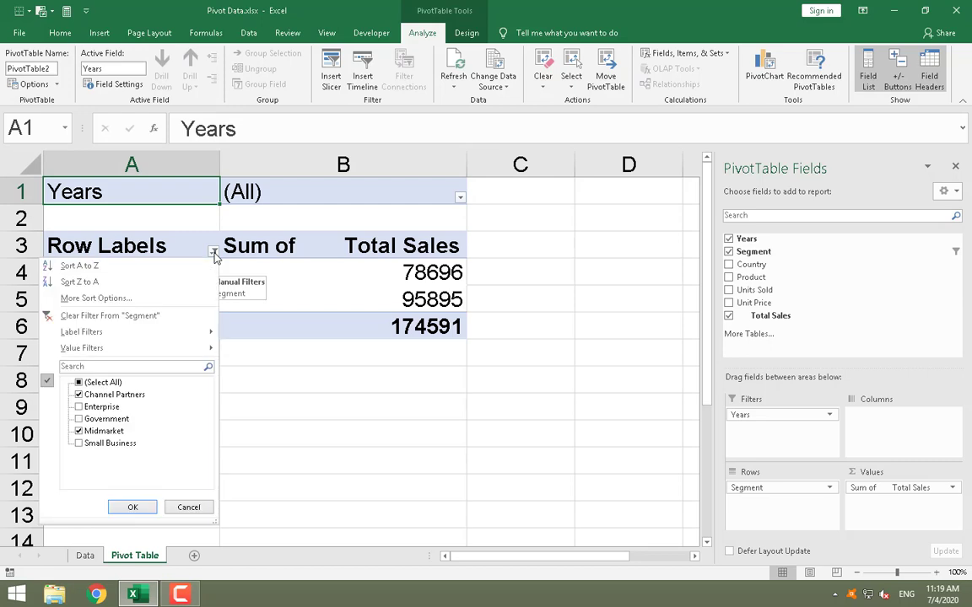
left_click(78, 384)
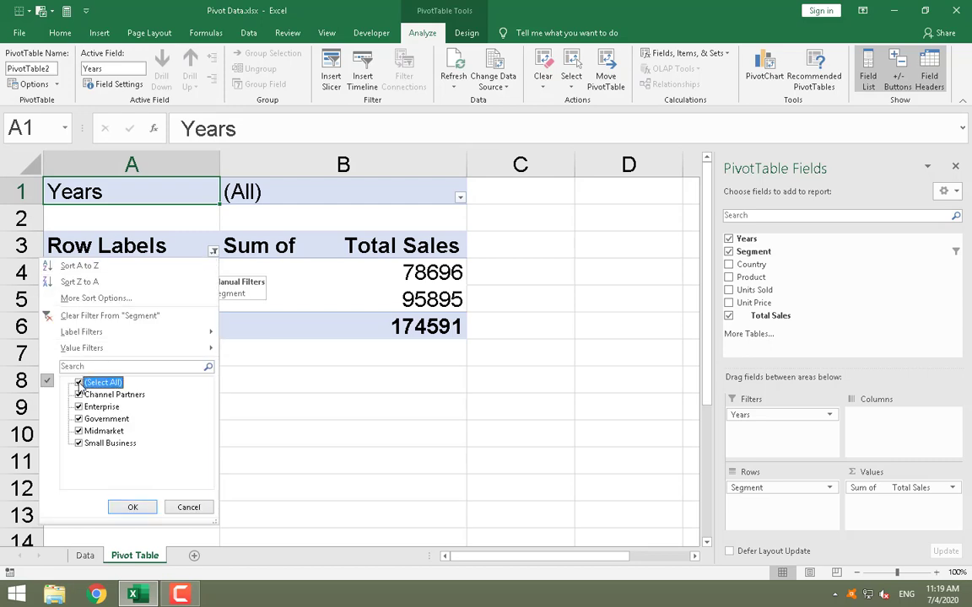
left_click(131, 506)
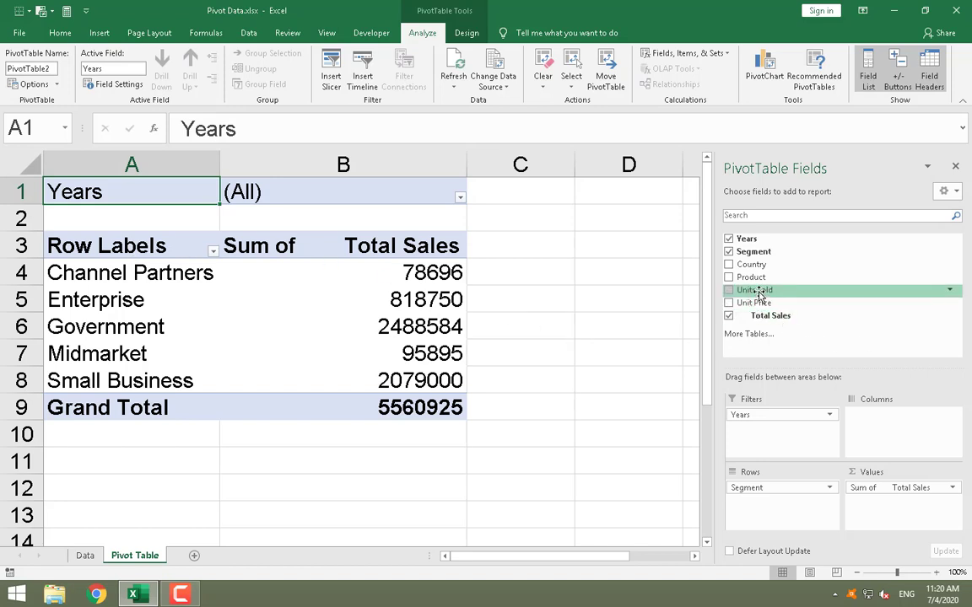
Add the Units Sold field to the Values area below Total Sales.
left_click_drag(759, 292, 861, 490)
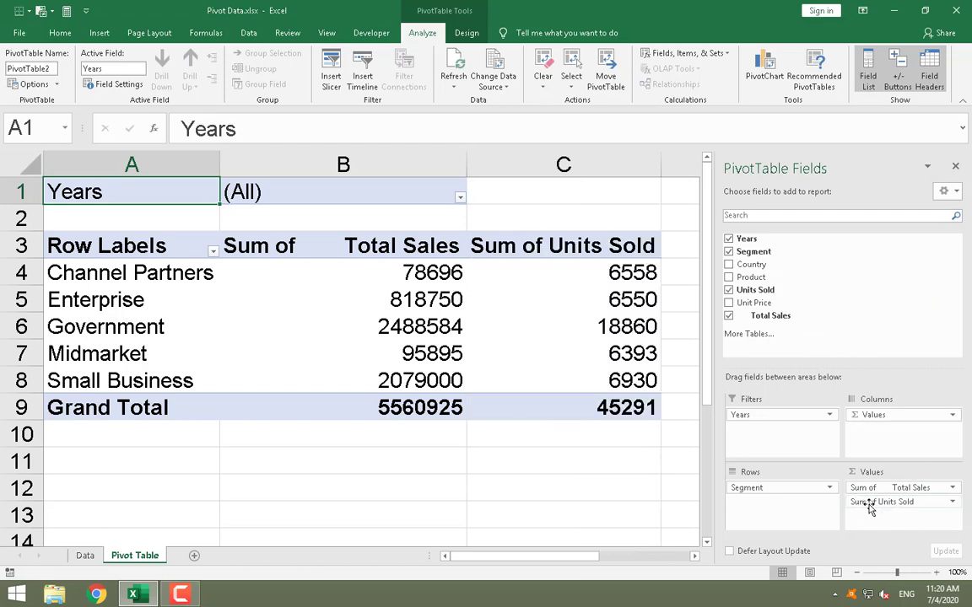
Move Units Sold above Total Sales in the Values area and apply all borders to the pivot table range A1:C9.
mouse_move(870, 508)
left_mouse_down()
mouse_move(885, 503)
mouse_move(874, 489)
left_mouse_up()
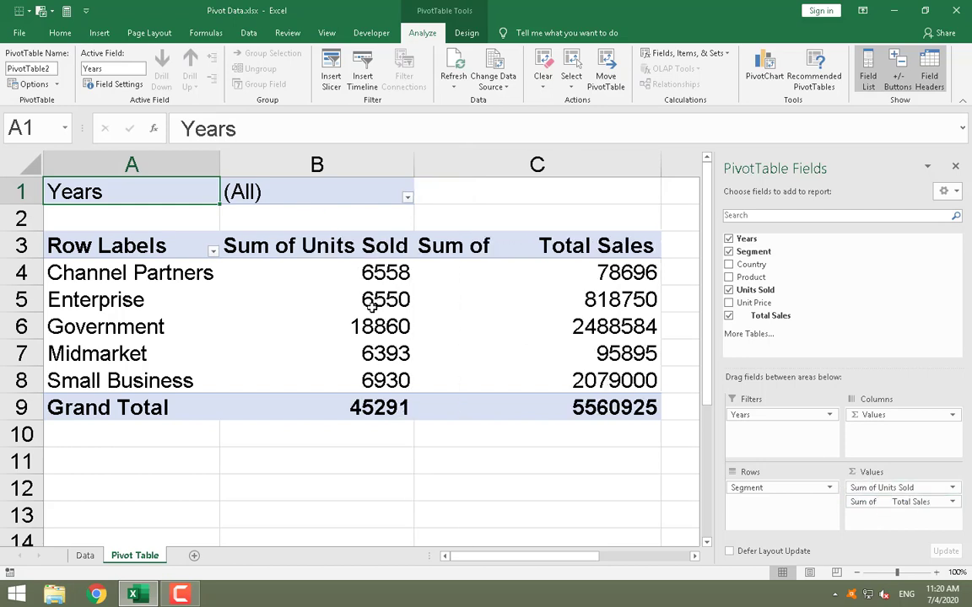
left_click_drag(72, 187, 505, 405)
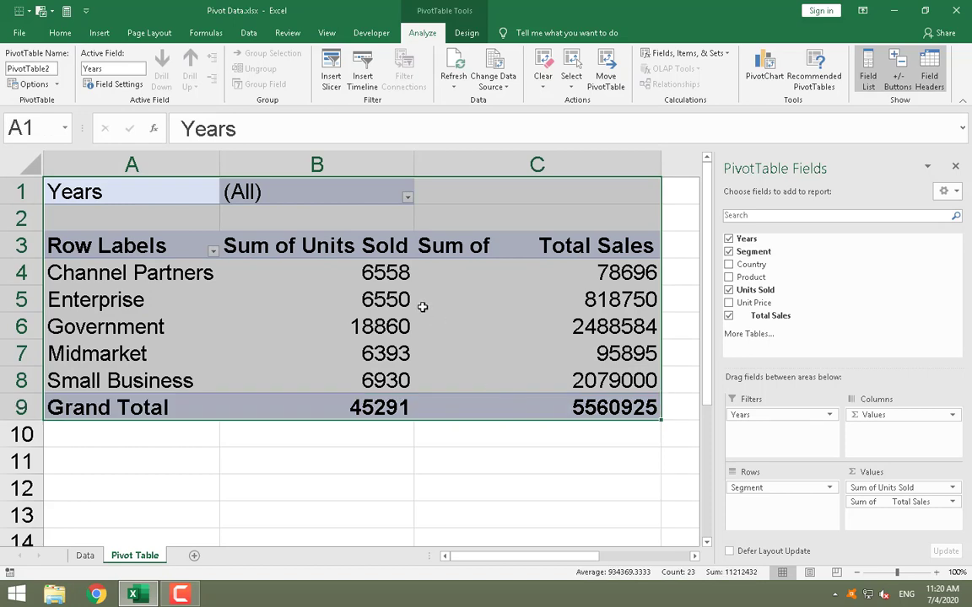
left_click(68, 34)
left_click(195, 79)
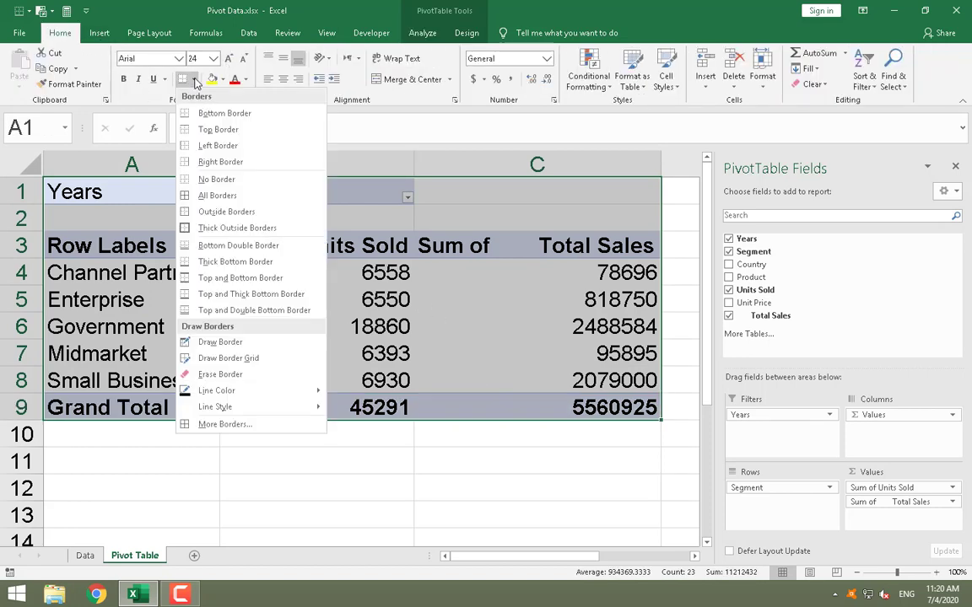
left_click(217, 194)
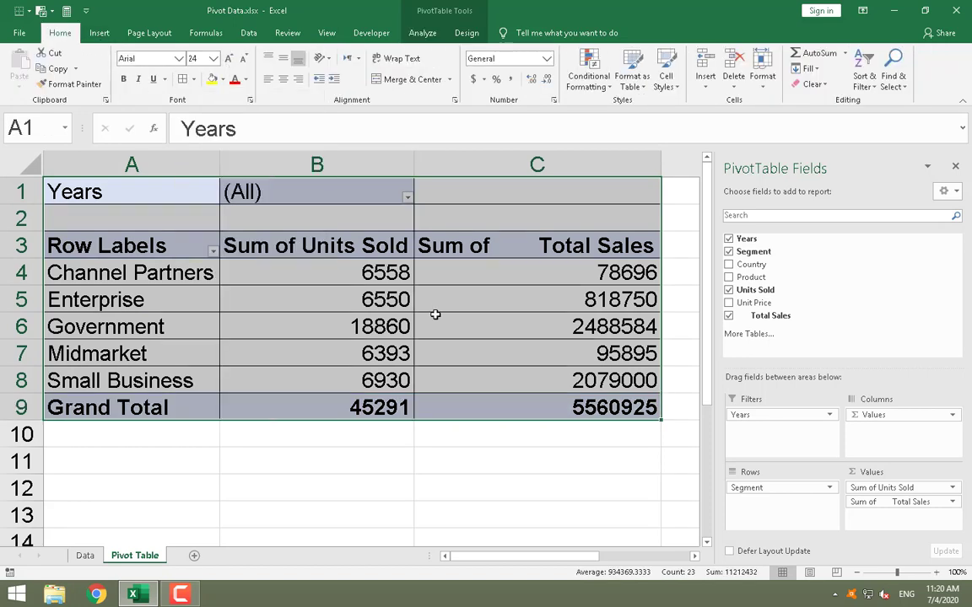
left_click(394, 309)
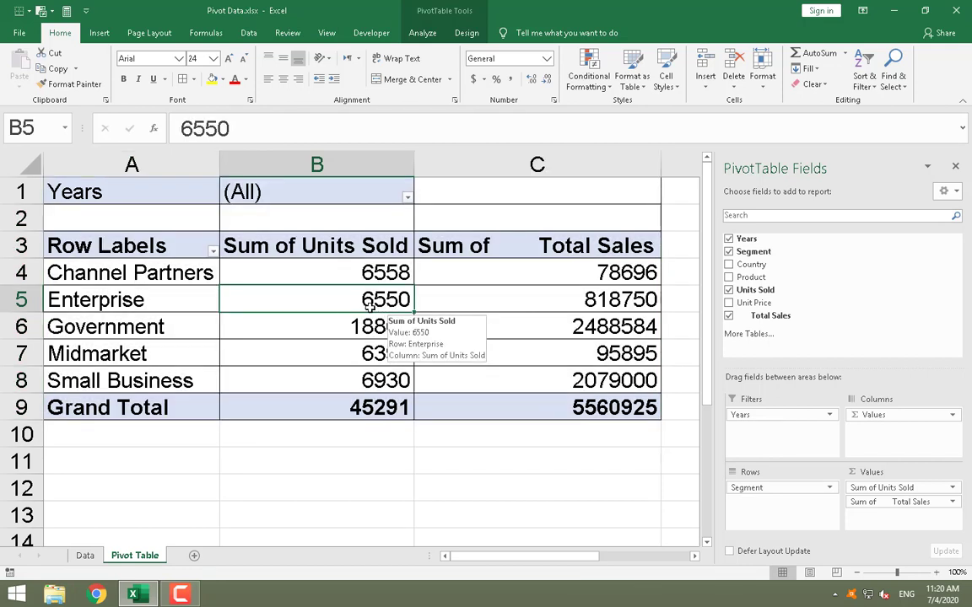
Format the Units Sold values as Number with a 1000 separator and 0 decimal places.
left_click_drag(342, 275, 376, 379)
right_click(348, 271)
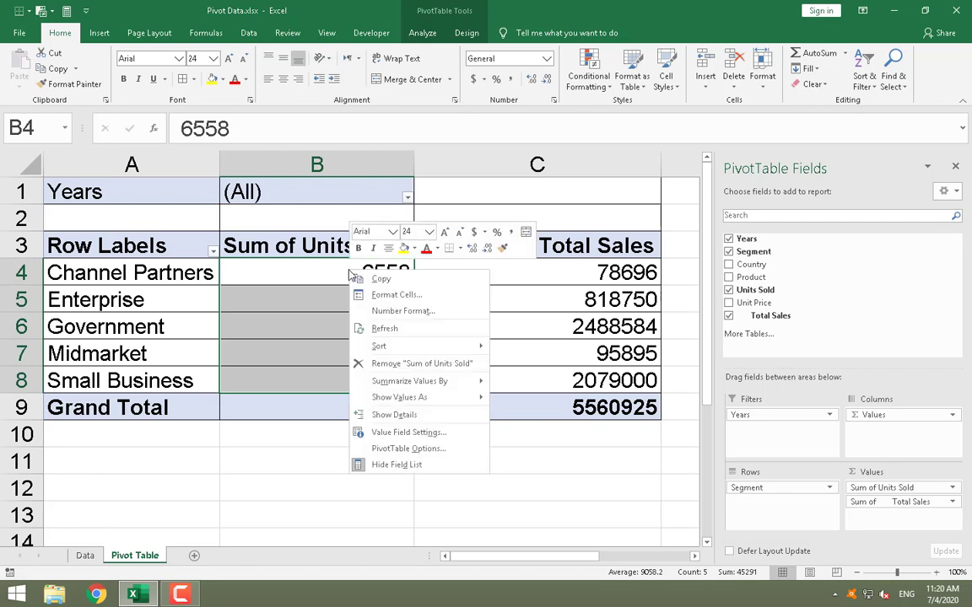
left_click(413, 312)
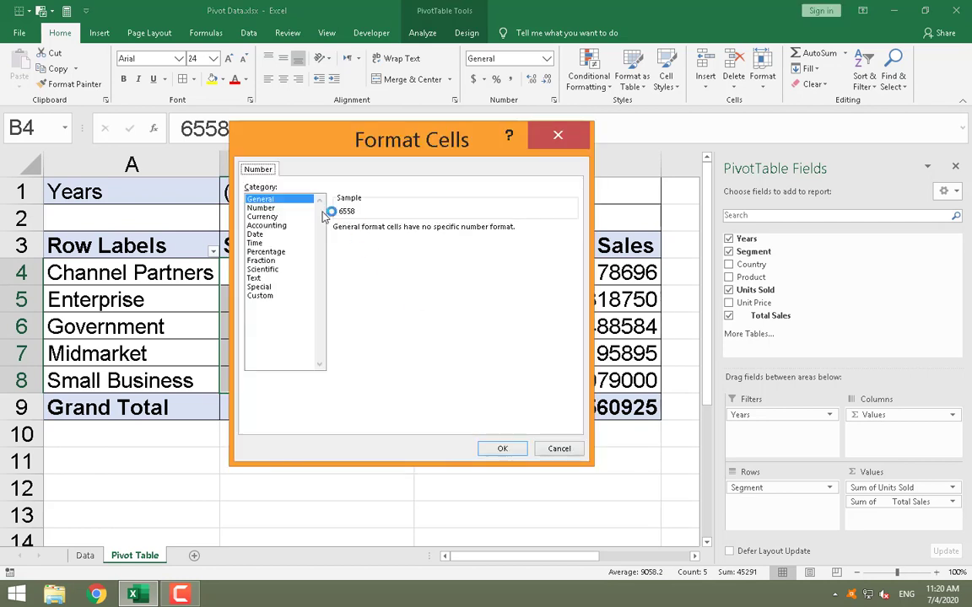
left_click(262, 209)
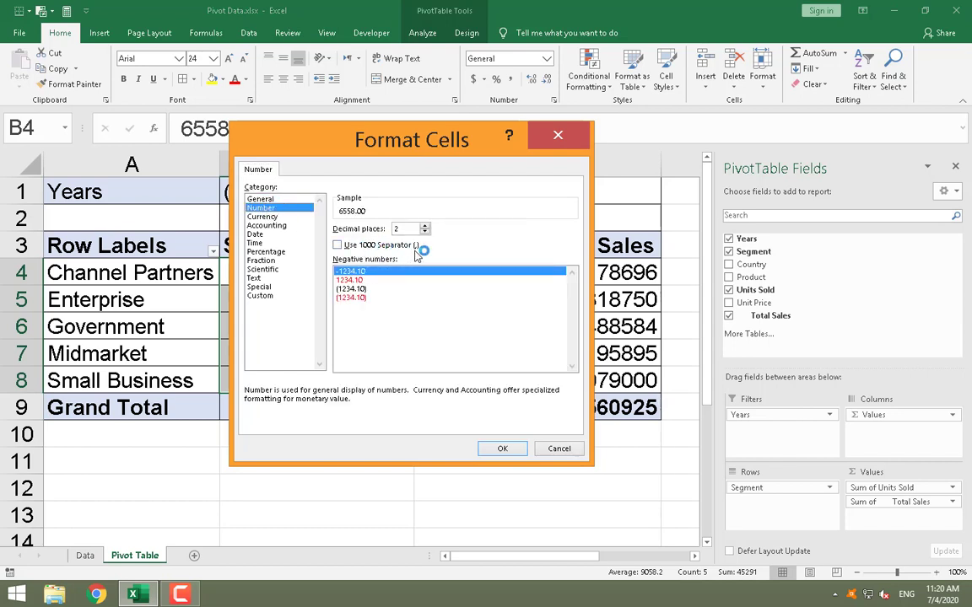
left_click(338, 247)
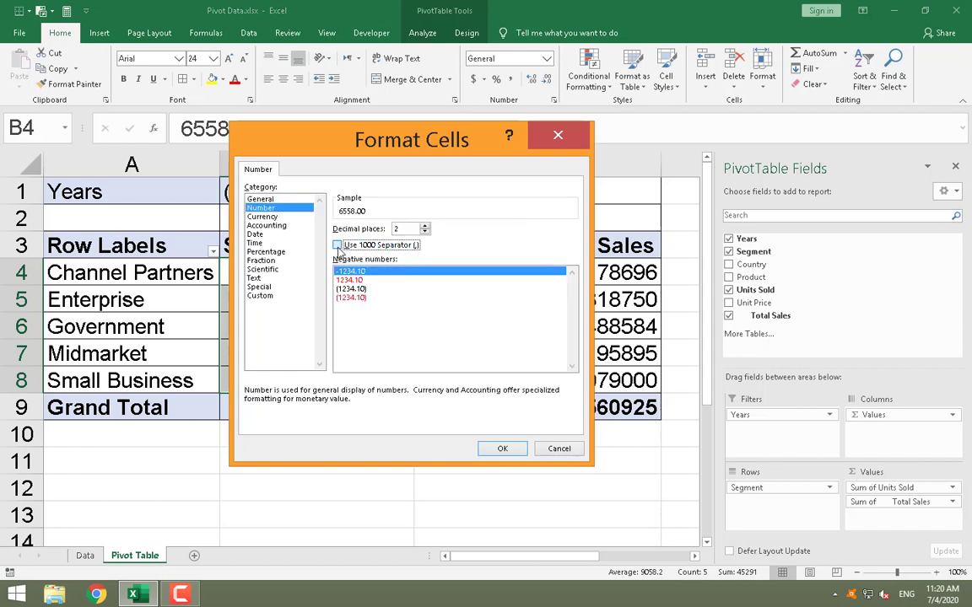
double_click(426, 233)
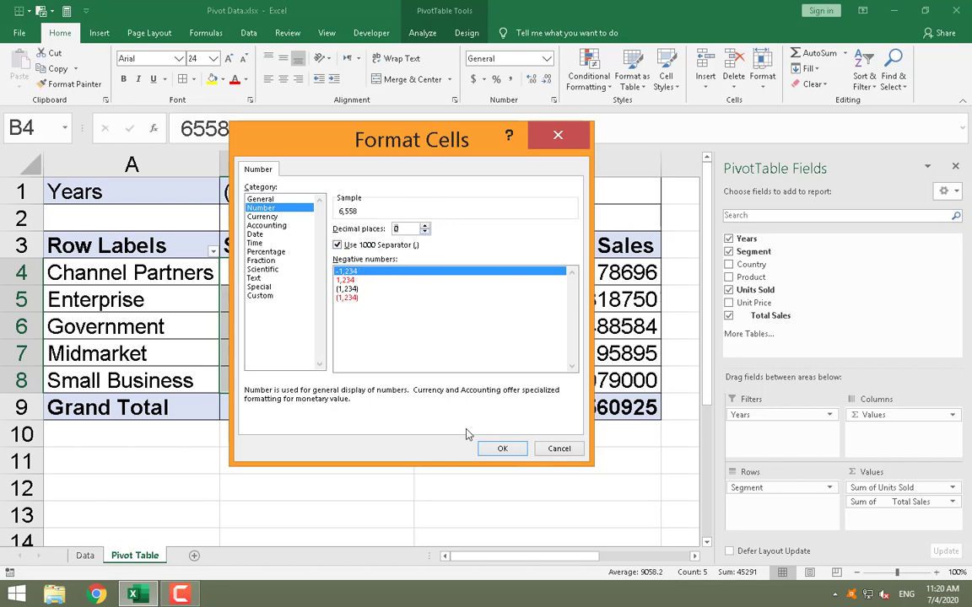
left_click(501, 449)
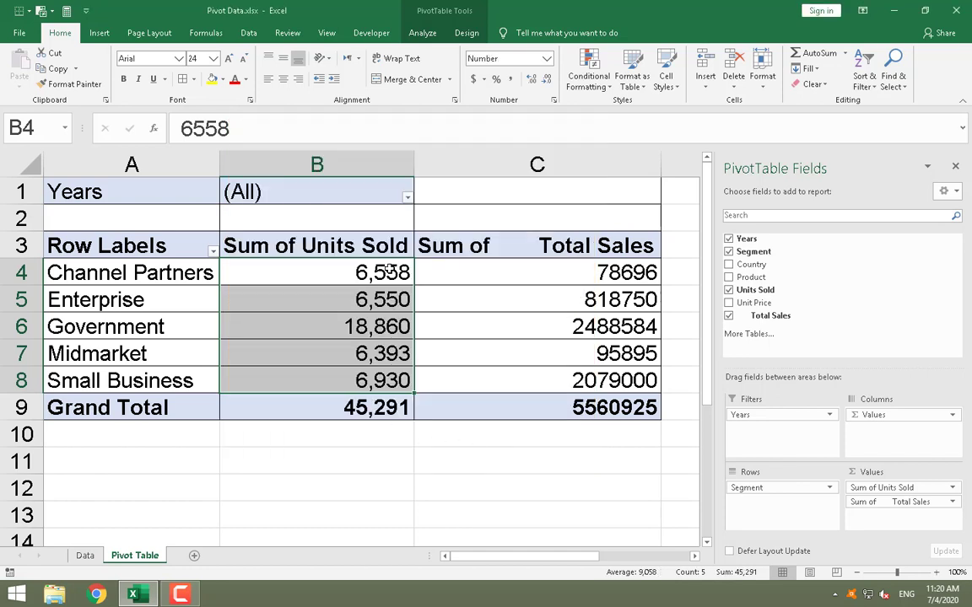
Format the Total Sales values for all segments as Currency with the $ symbol.
left_click_drag(584, 277, 588, 386)
right_click(550, 286)
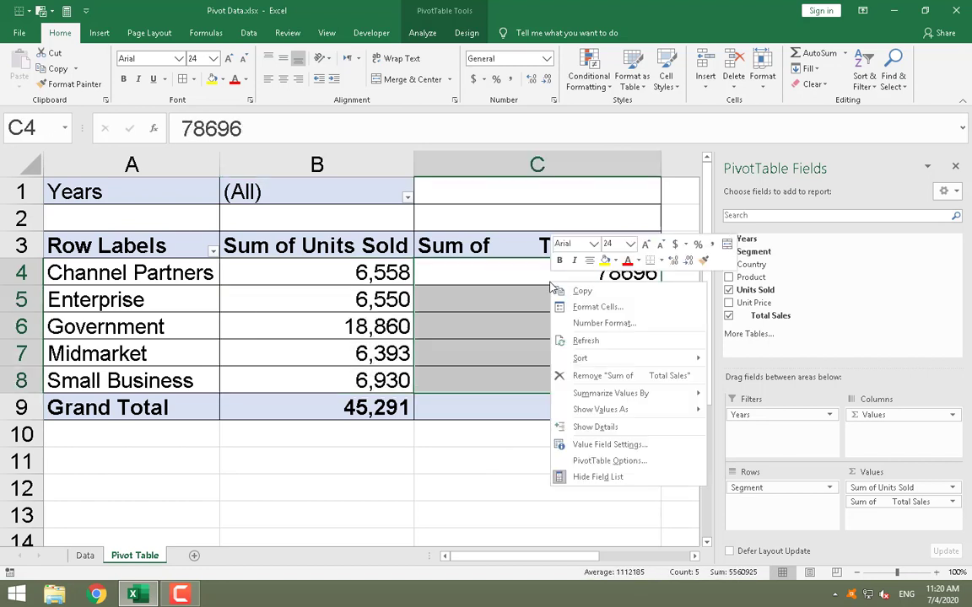
left_click(603, 323)
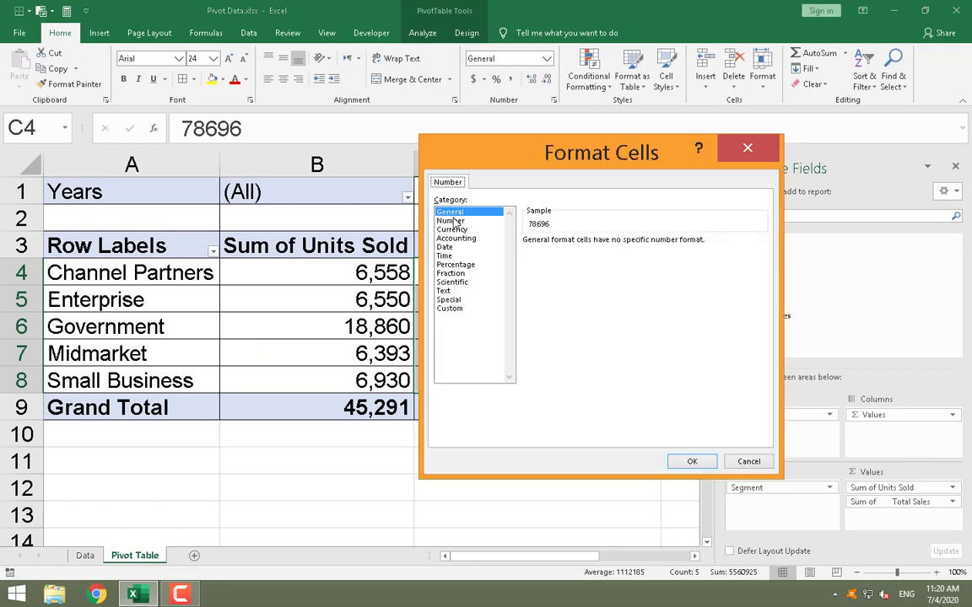
left_click(452, 230)
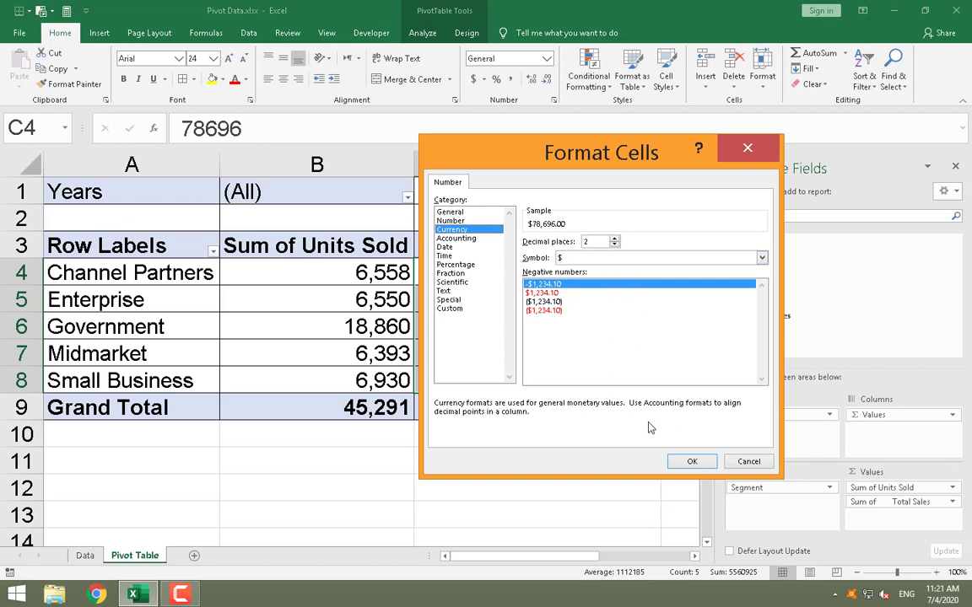
left_click(691, 462)
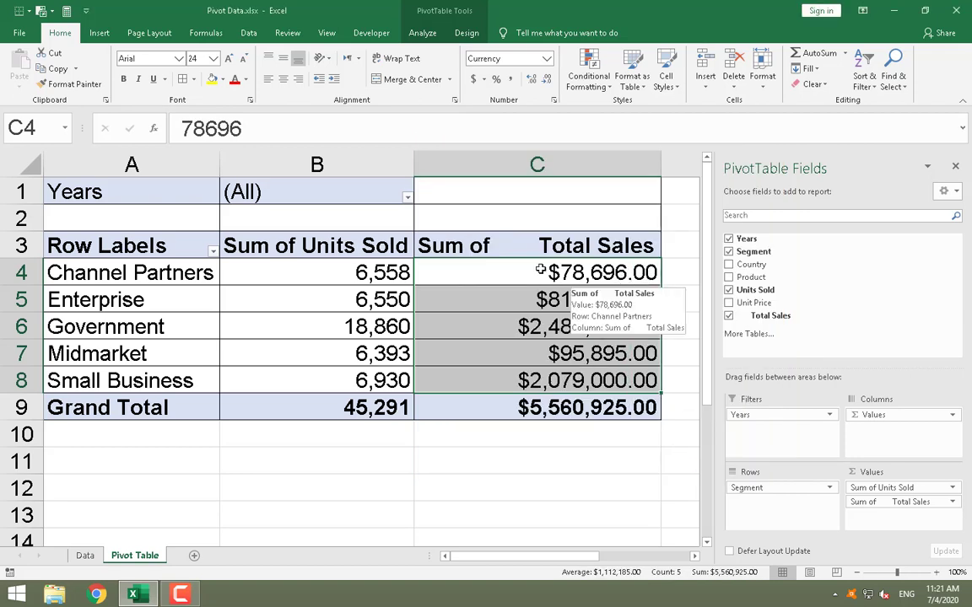
Set the currency format of the Total Sales values to 0 decimal places.
left_click_drag(536, 271, 536, 375)
right_click(538, 376)
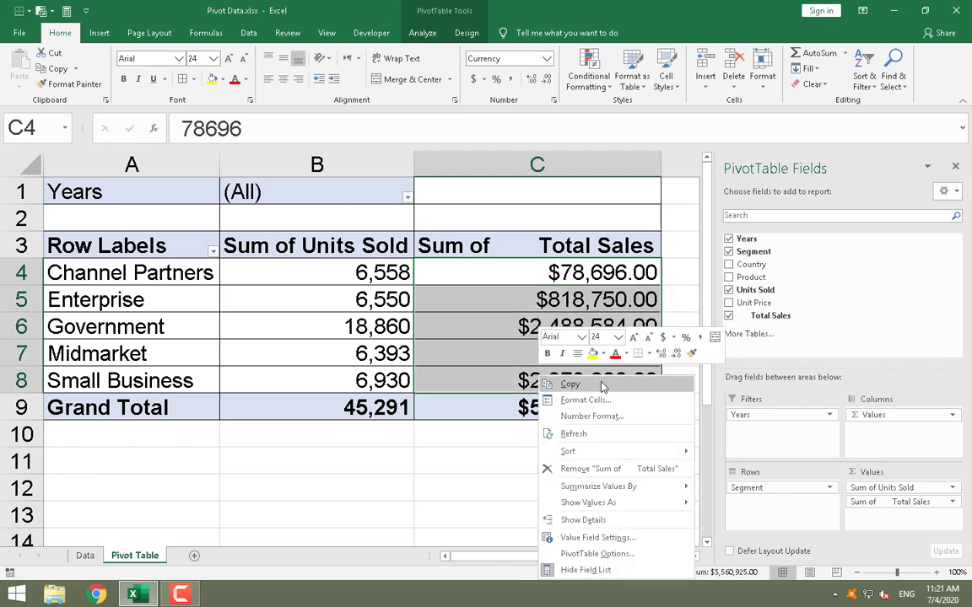
left_click(588, 417)
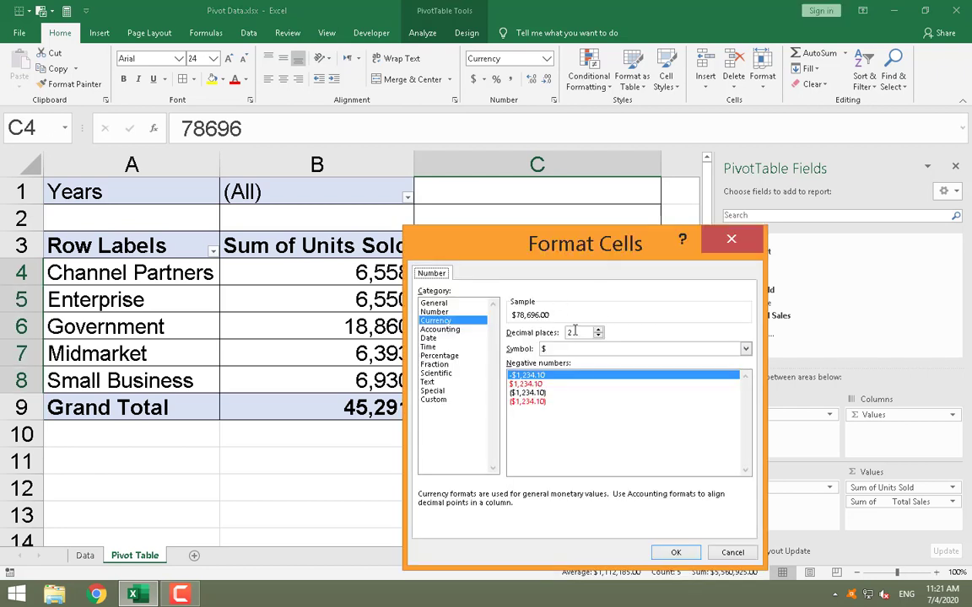
double_click(597, 337)
left_click(674, 552)
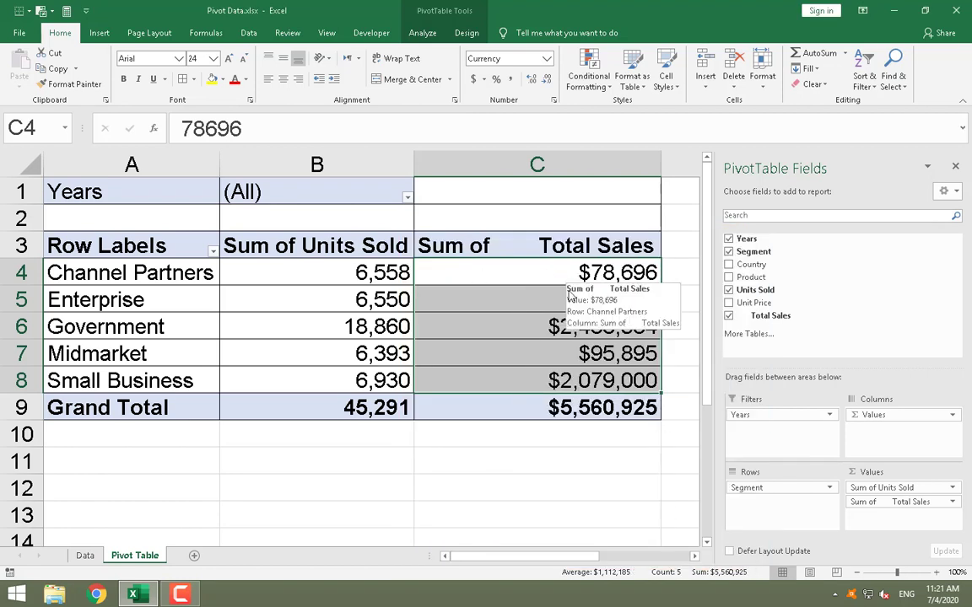
left_click(542, 266)
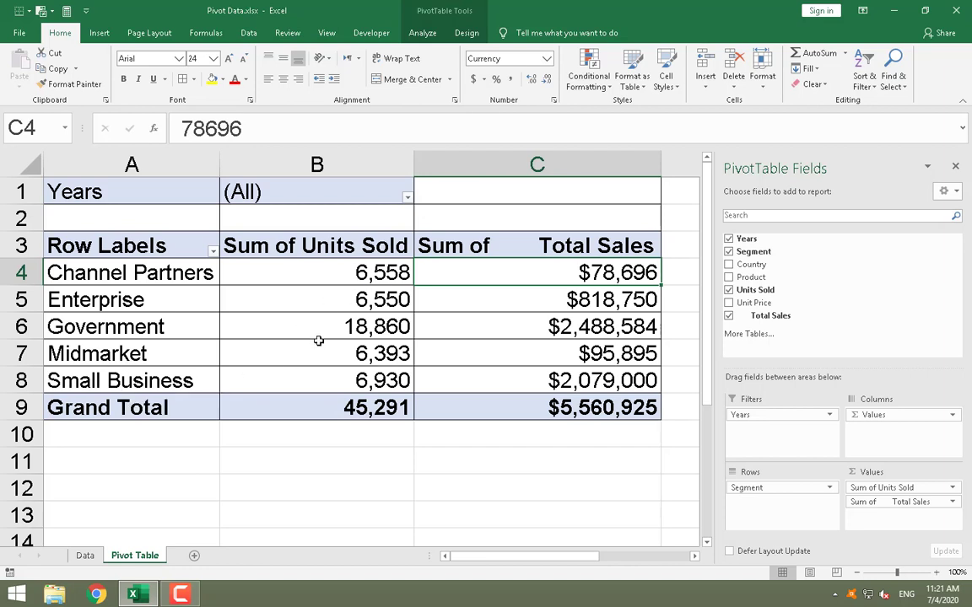
Start a new conditional formatting rule for cells B4:B8, applied to all cells showing "Sum of Units Sold" values for "Segment".
left_click_drag(325, 276, 329, 380)
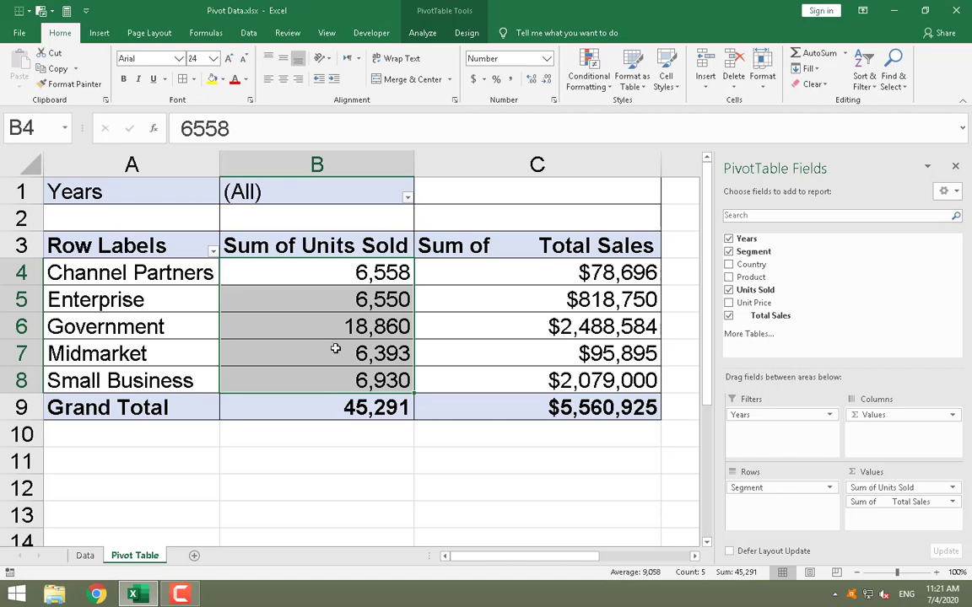
right_click(337, 326)
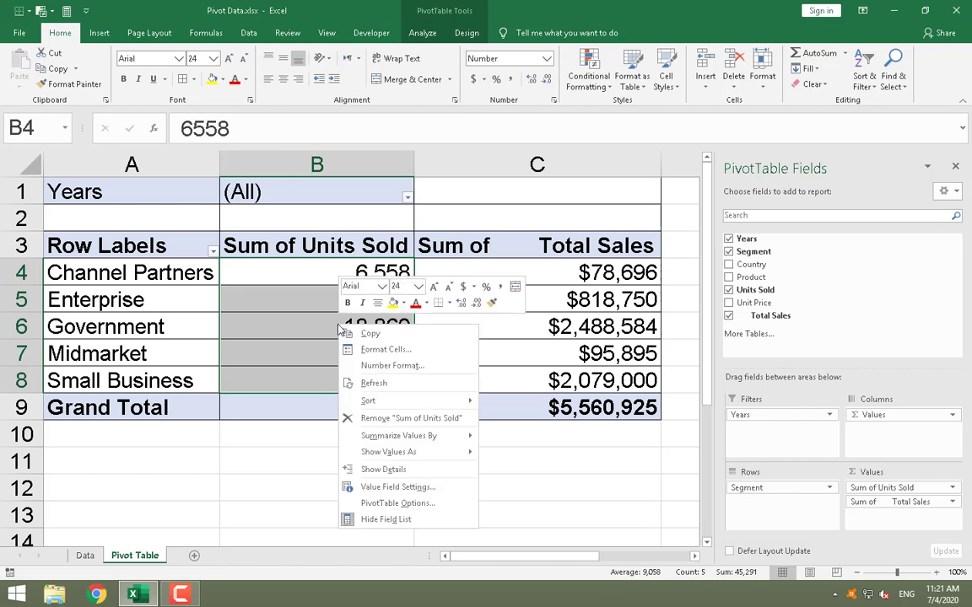
left_click(54, 27)
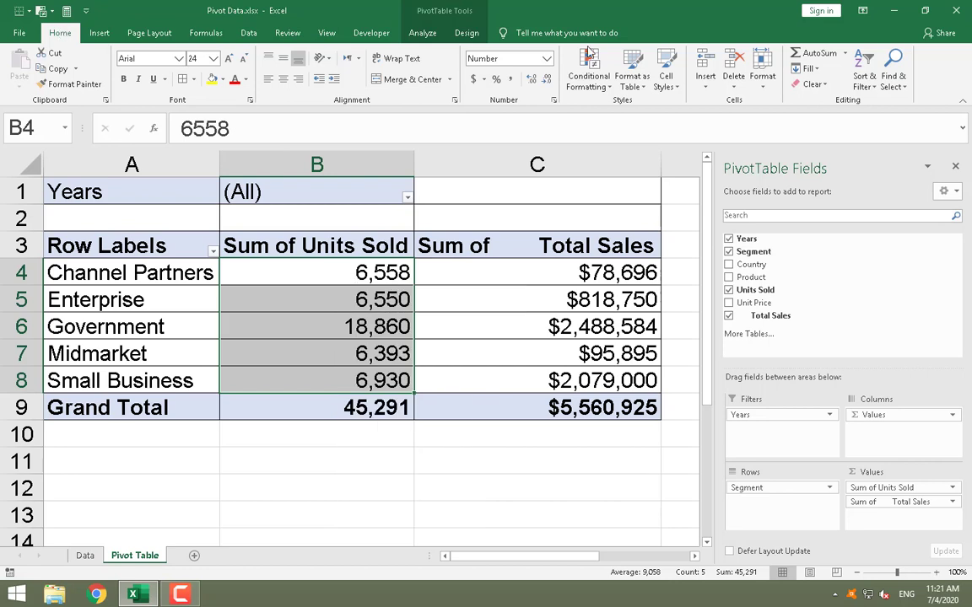
left_click(607, 88)
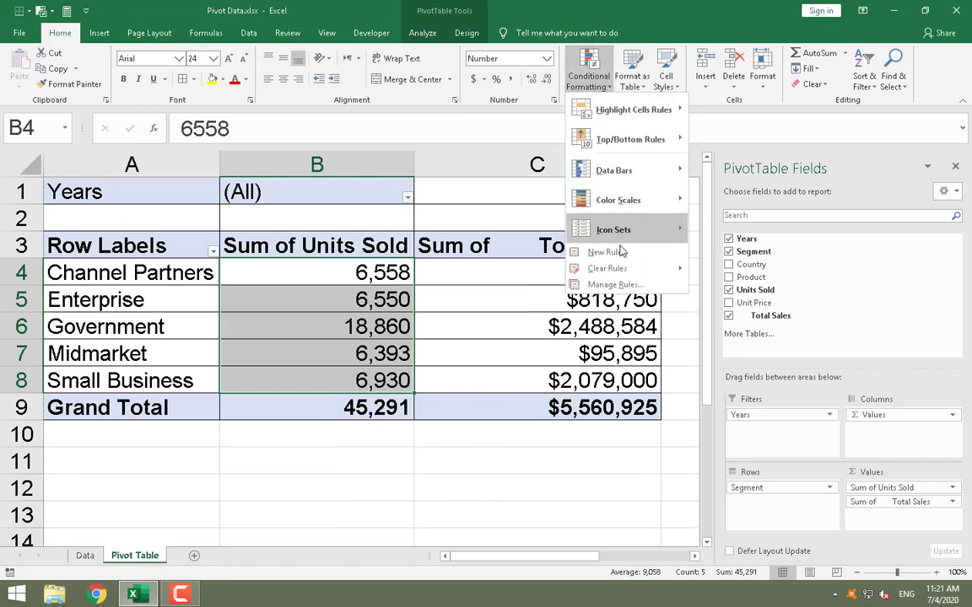
left_click(590, 252)
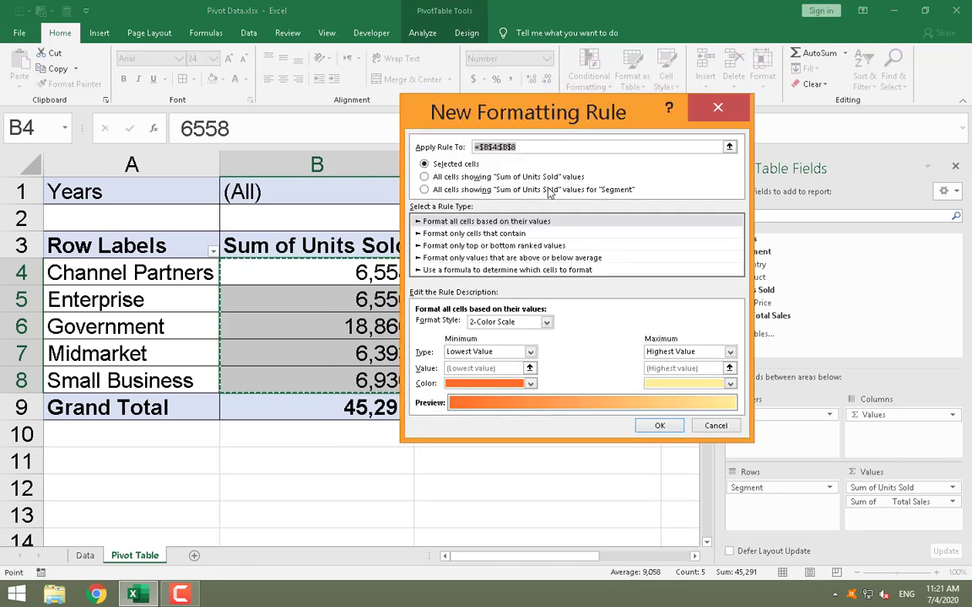
left_click_drag(455, 109, 500, 37)
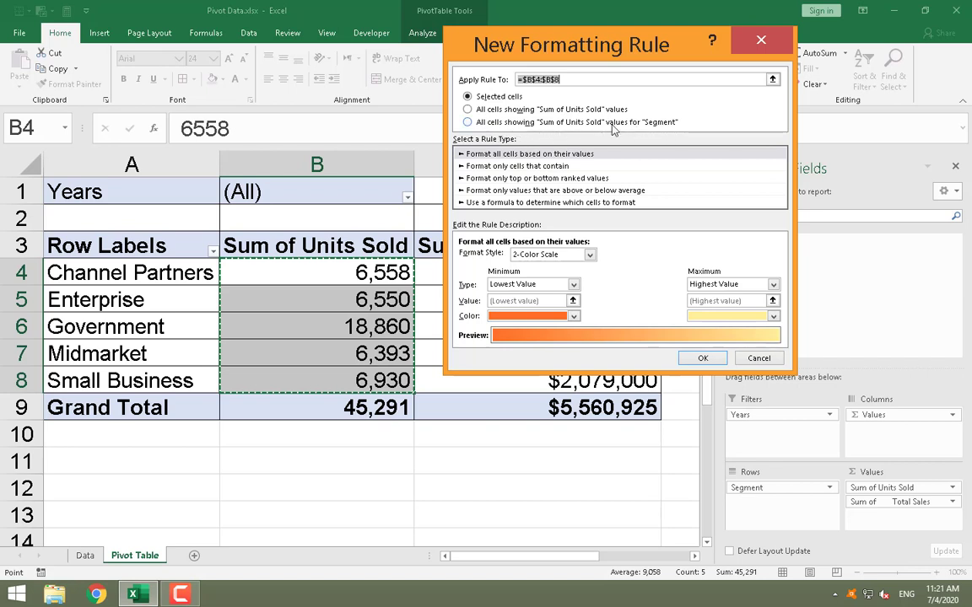
left_click(469, 123)
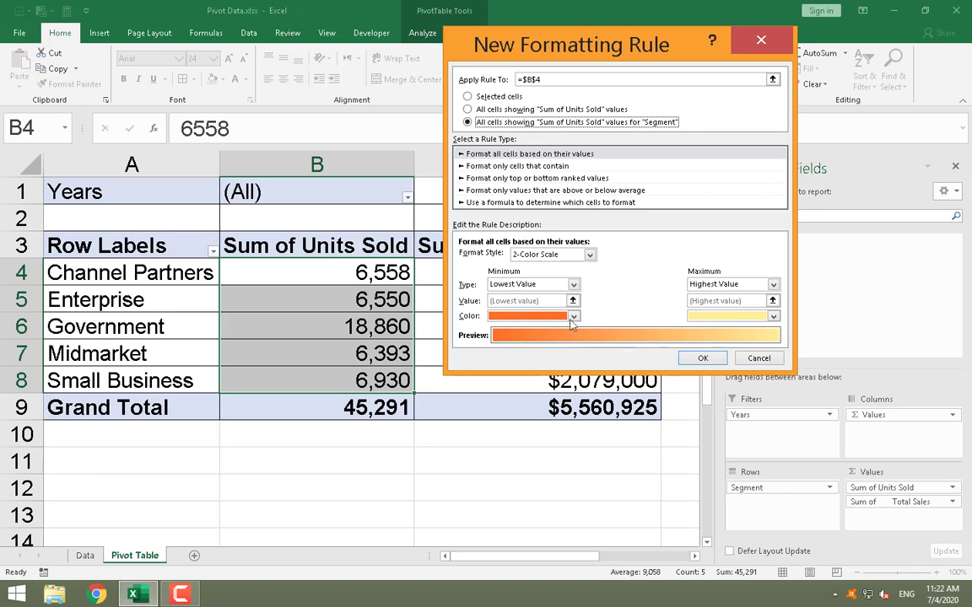
Set the 2-Color Scale to very light green for the lowest value and medium green for the highest, and apply the rule.
left_click(572, 315)
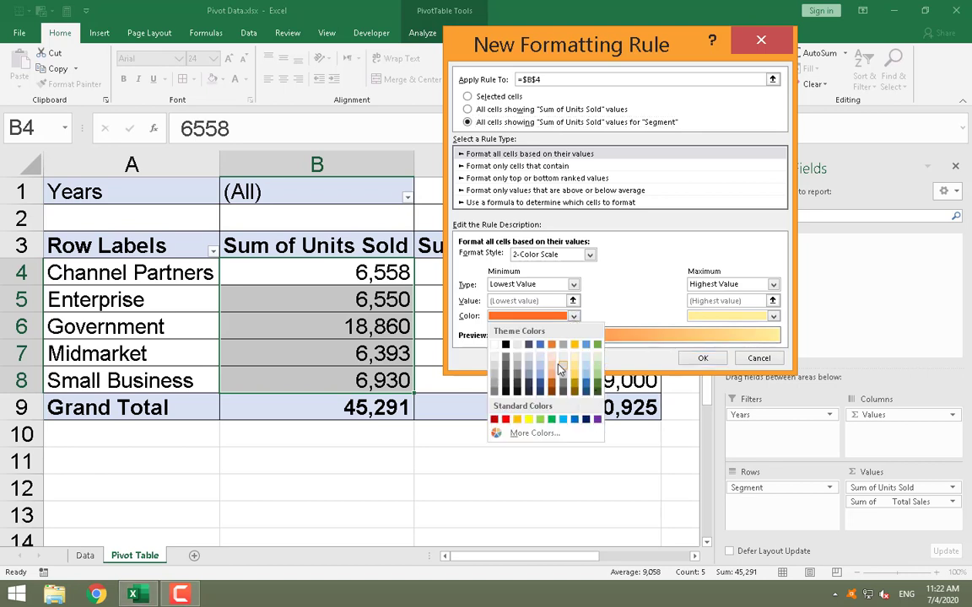
left_click(597, 363)
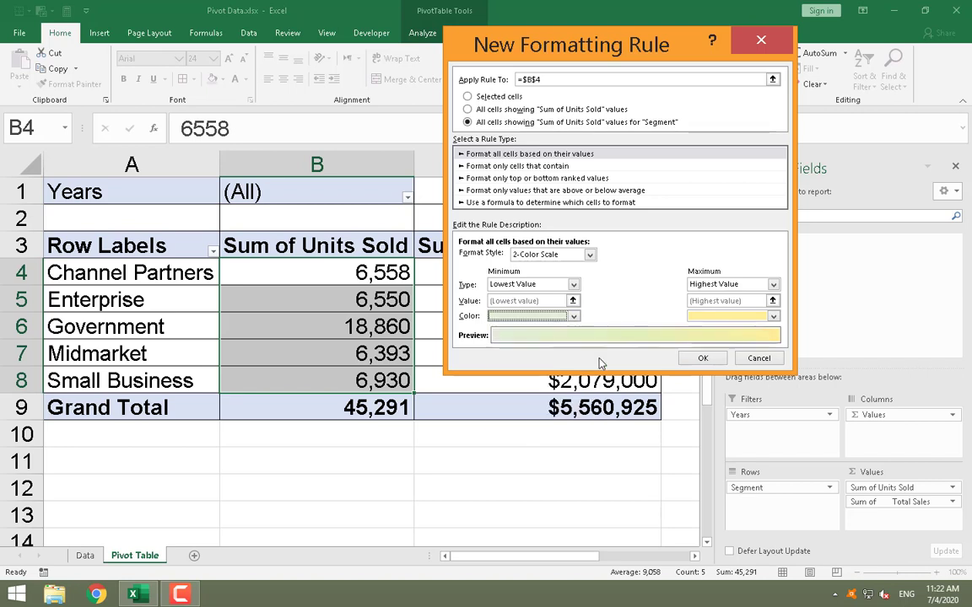
left_click(773, 317)
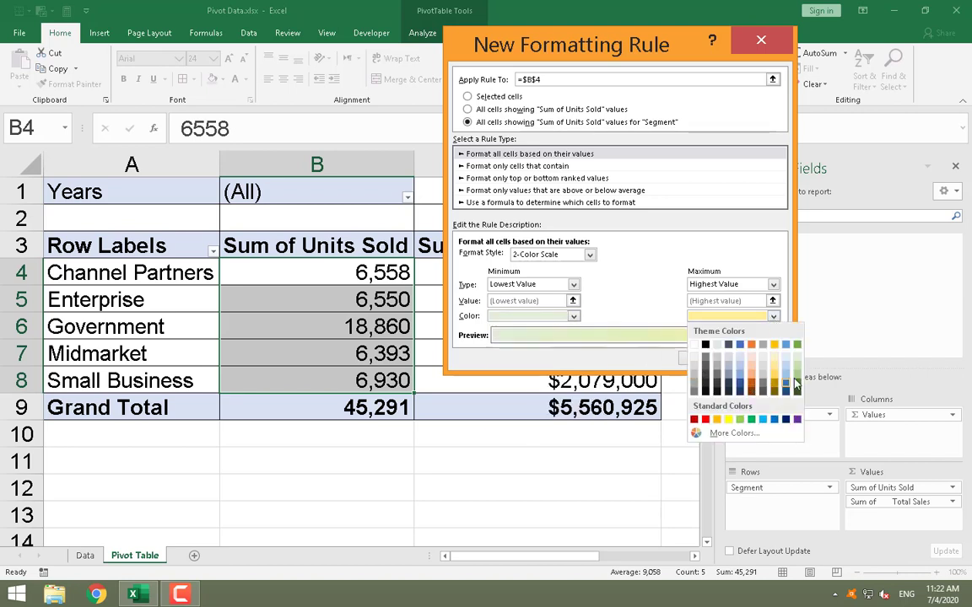
left_click(797, 366)
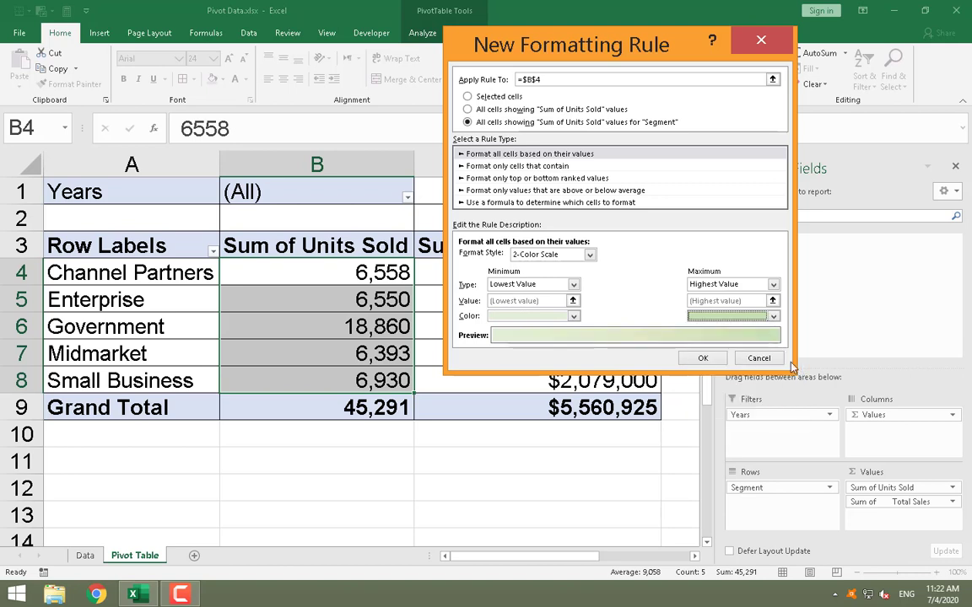
left_click(771, 319)
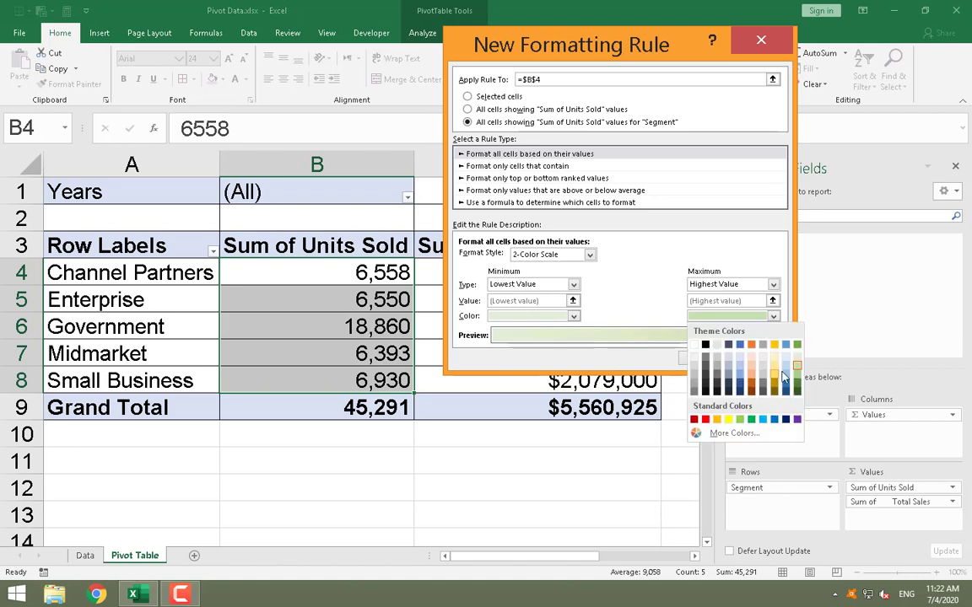
left_click(797, 374)
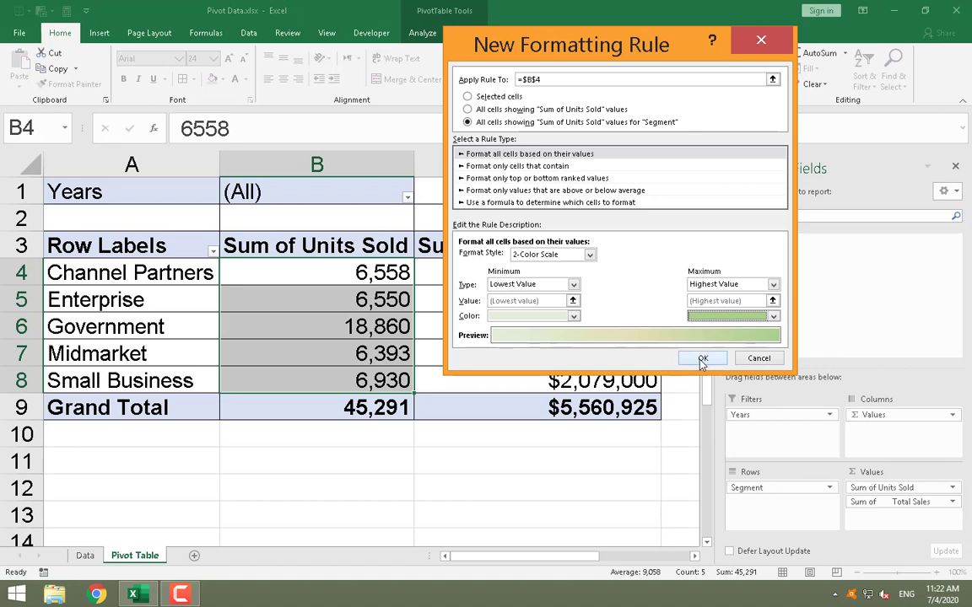
left_click(702, 358)
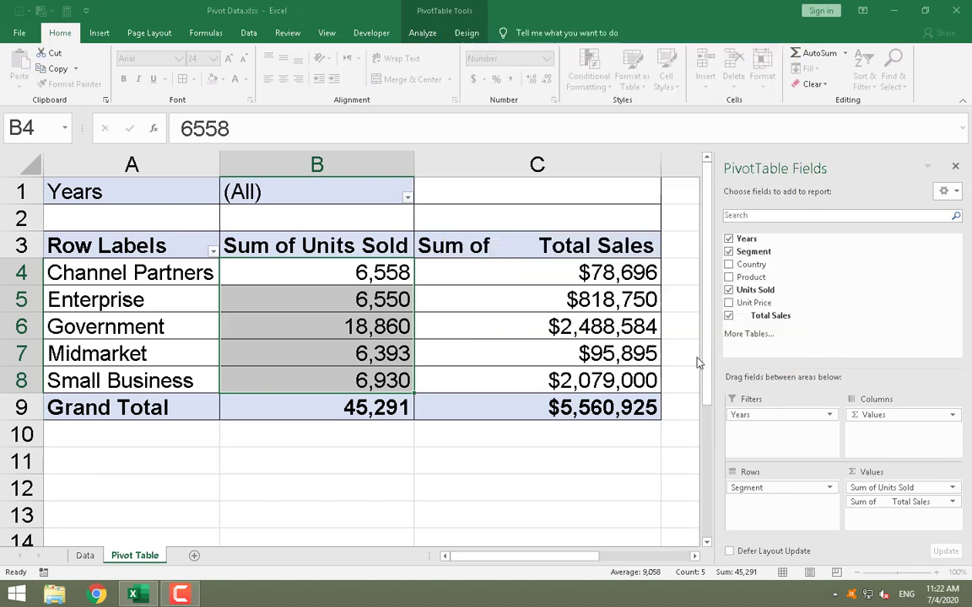
left_click(328, 359)
left_click(333, 325)
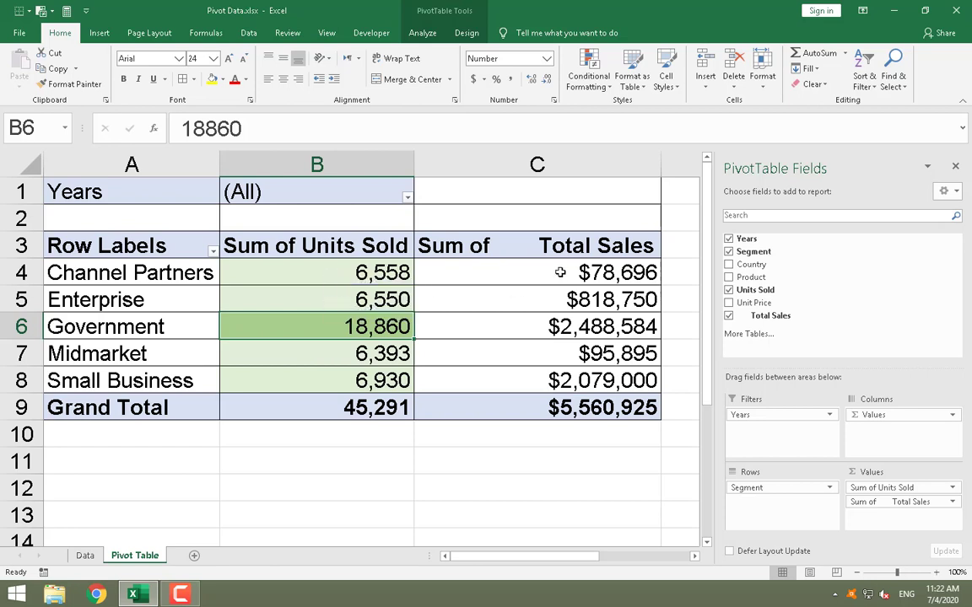
Start a new conditional formatting rule for cells C4:C8, applied to all cells showing "Sum of Total Sales" values for "Segment".
left_click_drag(515, 272, 530, 379)
right_click(531, 341)
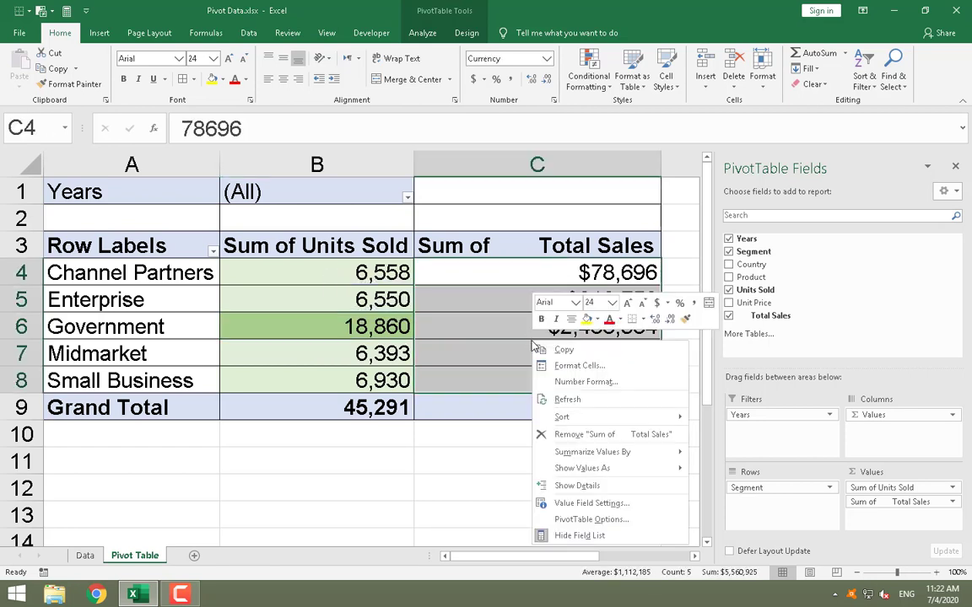
left_click(518, 334)
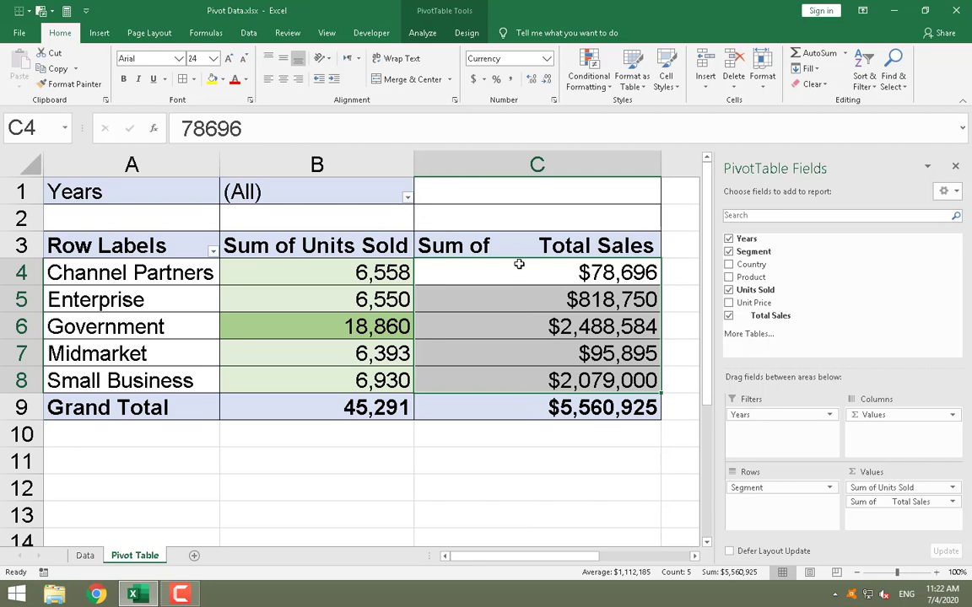
left_click_drag(519, 269, 524, 370)
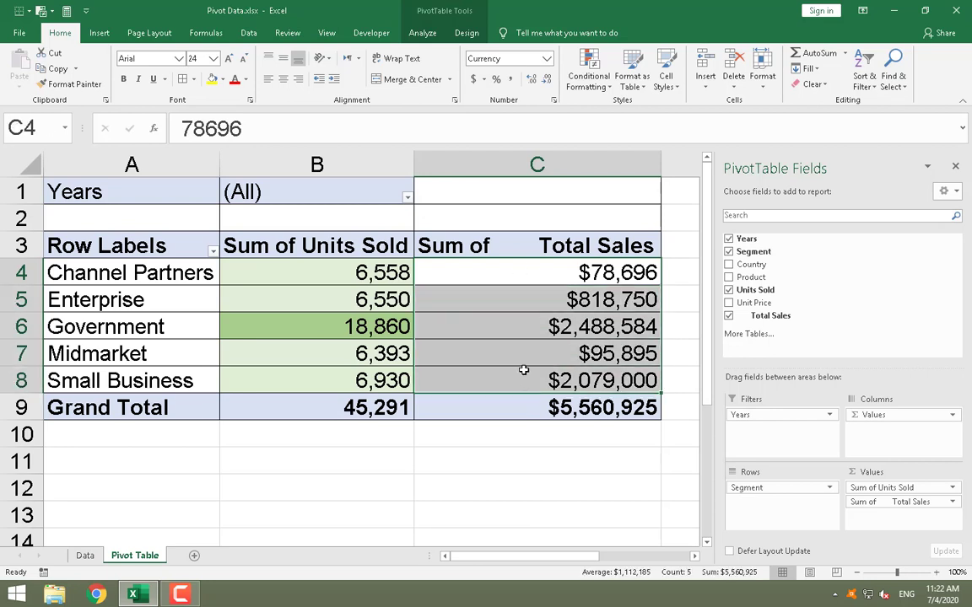
left_click(582, 82)
left_click(616, 255)
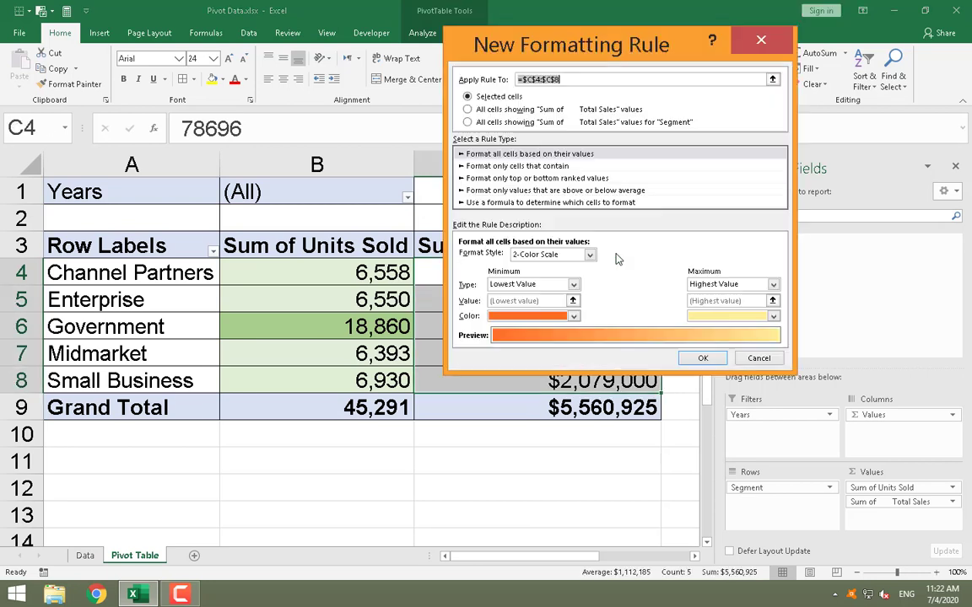
left_click(467, 123)
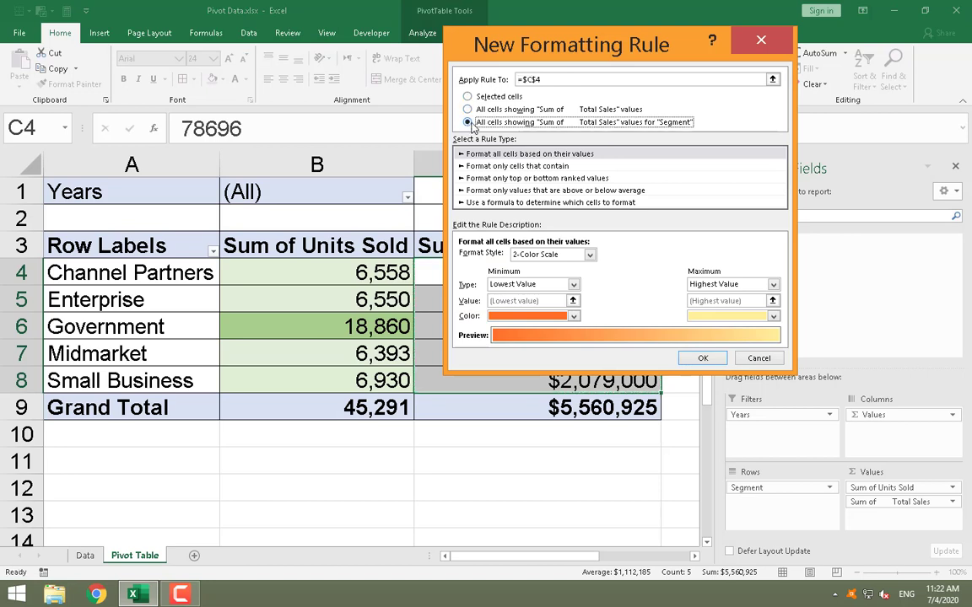
Set a 3-Color Scale with dark green for the lowest value, light green for the midpoint and very light green for the highest, and apply it.
left_click(590, 255)
left_click(535, 276)
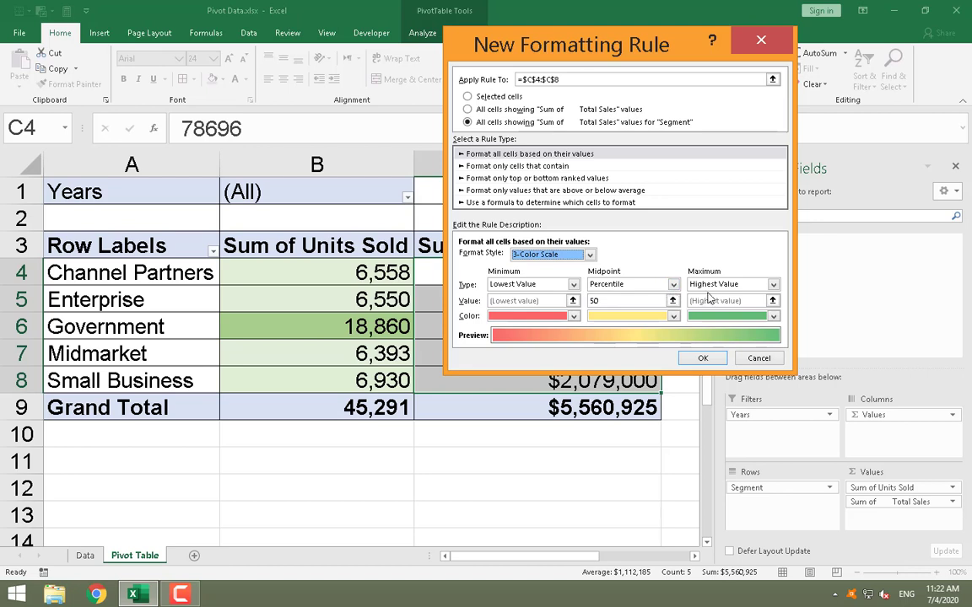
left_click(555, 316)
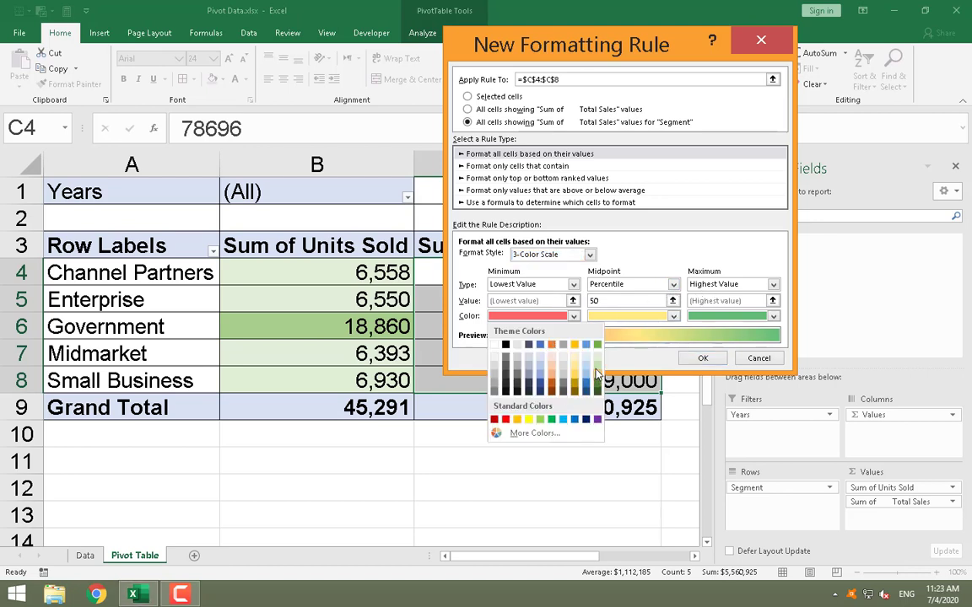
left_click(597, 381)
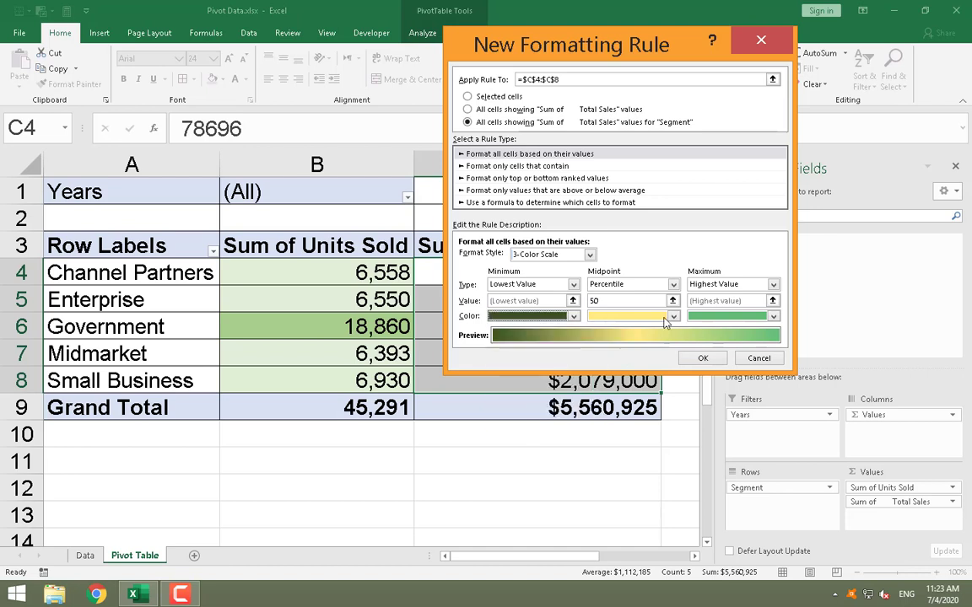
left_click(633, 316)
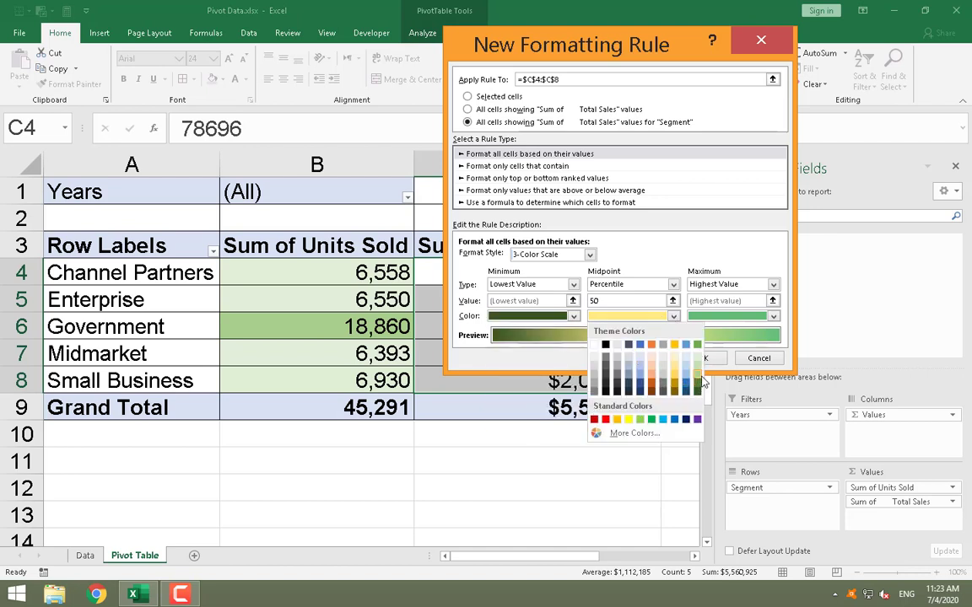
left_click(697, 369)
left_click(773, 317)
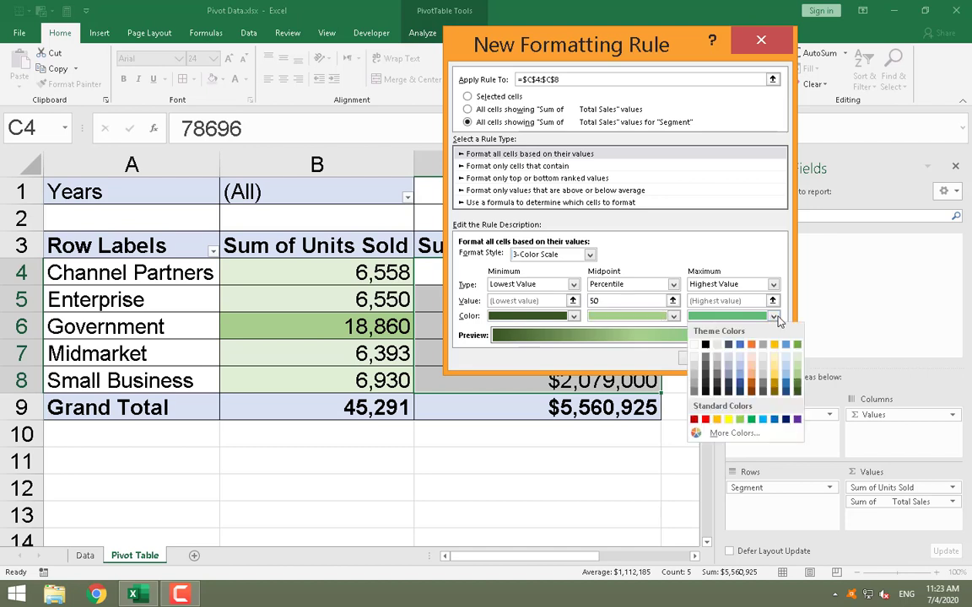
left_click(797, 360)
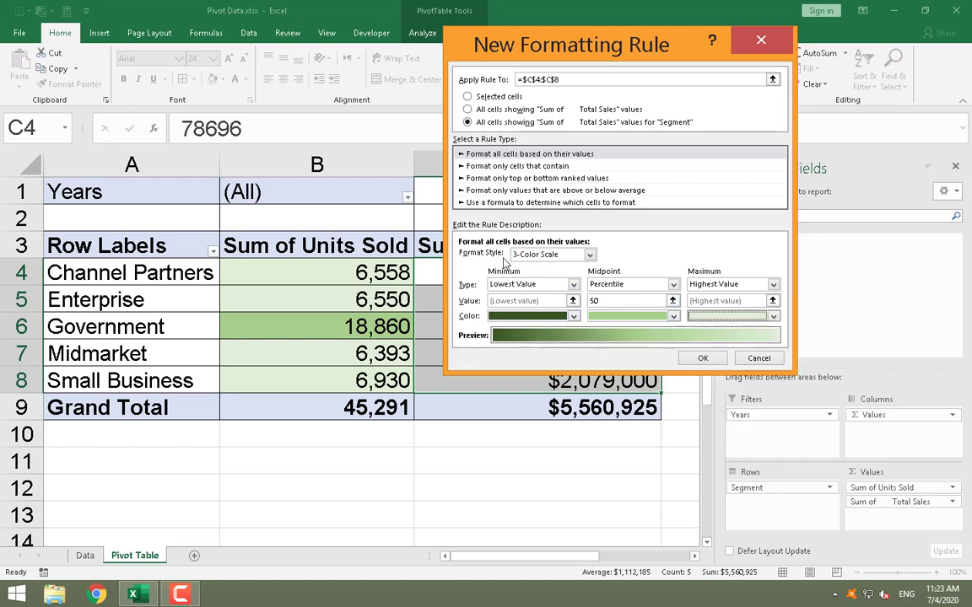
left_click(703, 360)
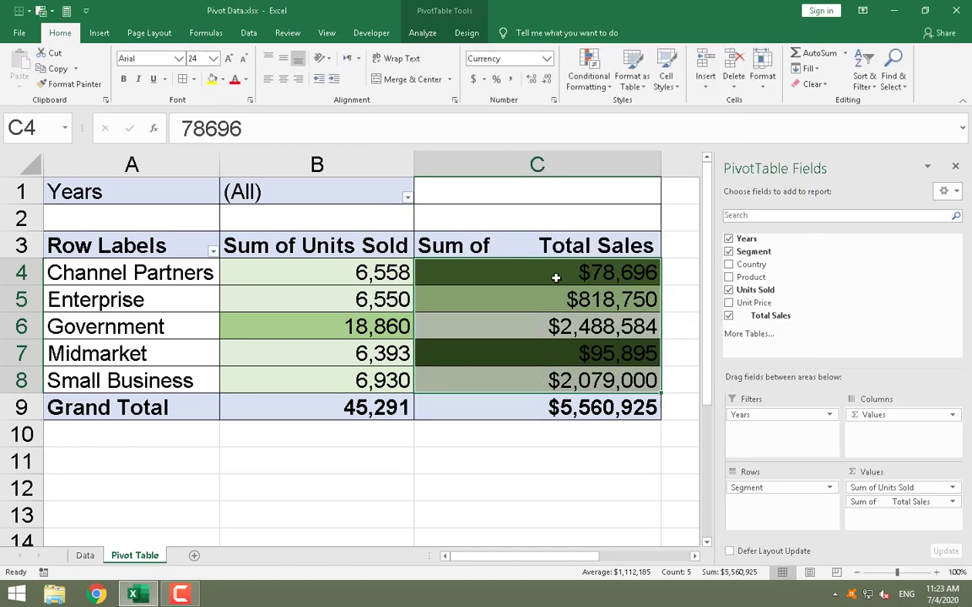
left_click(518, 383)
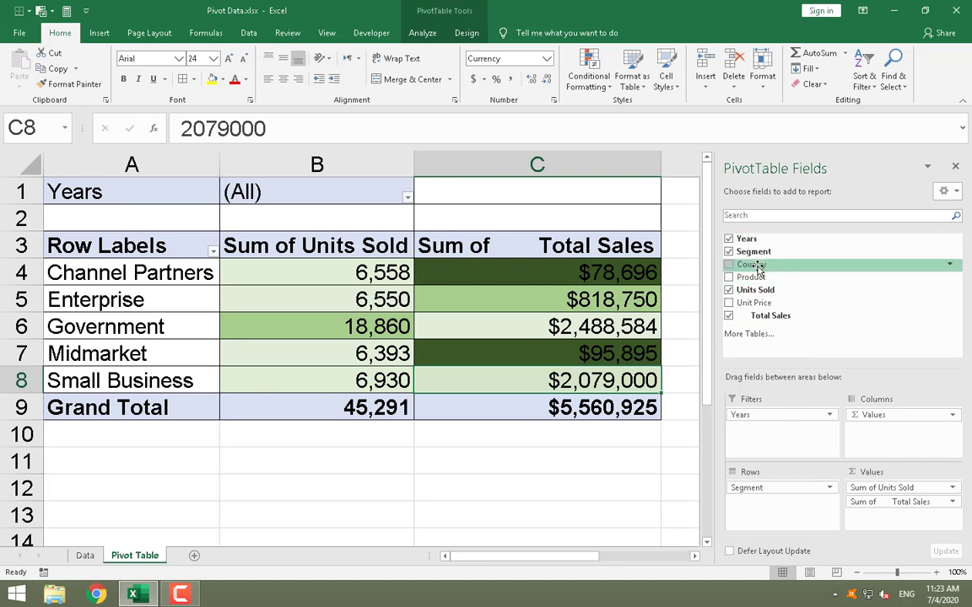
Add the Product field to the PivotTable rows beneath Segment and look through the resulting breakdown.
left_click_drag(756, 266, 789, 495)
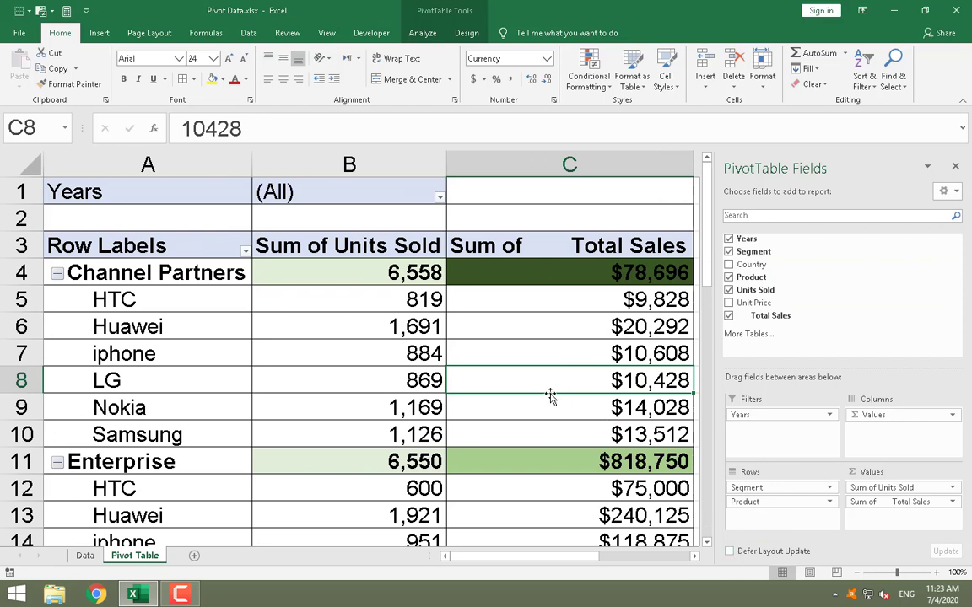
scroll(550, 393, "down", 2, "ctrl")
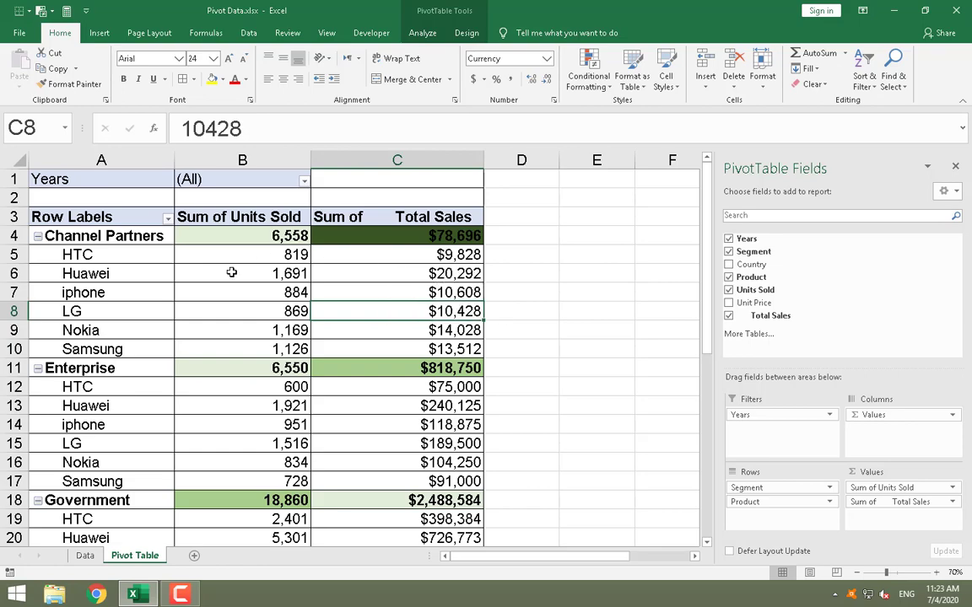
scroll(281, 353, "down", 4)
scroll(281, 352, "down", 4)
scroll(281, 353, "up", 8)
Reorder the PivotTable row fields so that Product comes above Segment, and review the regrouped rows.
left_click_drag(779, 505, 781, 491)
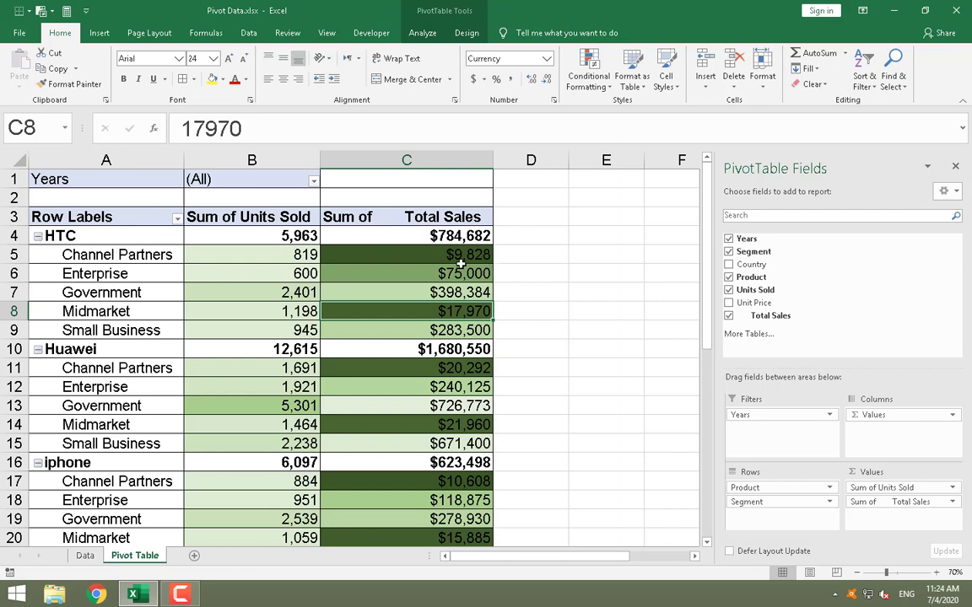
scroll(331, 366, "down", 3)
scroll(331, 366, "down", 3)
scroll(326, 367, "up", 6)
scroll(141, 387, "down", 10)
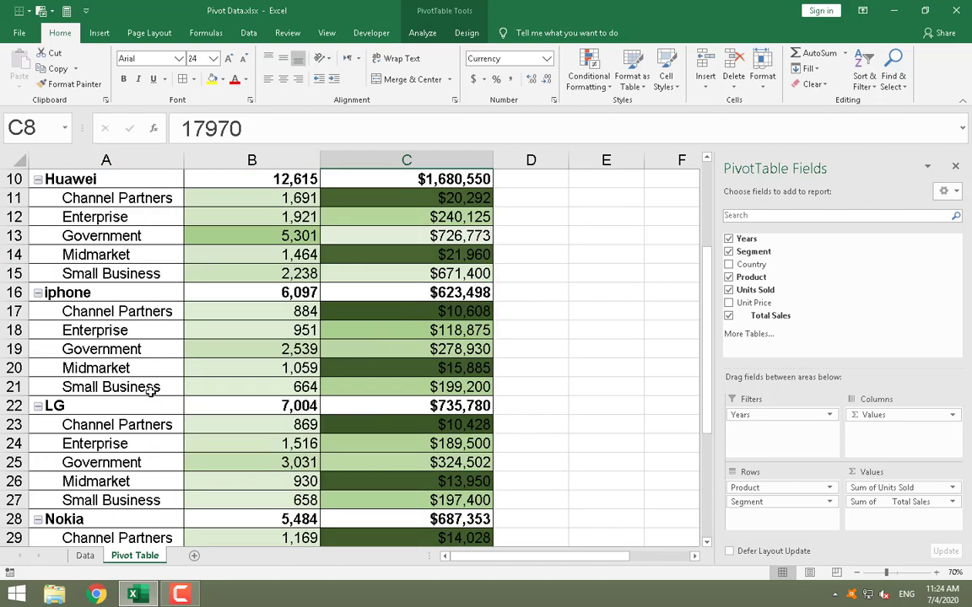
scroll(154, 391, "up", 4)
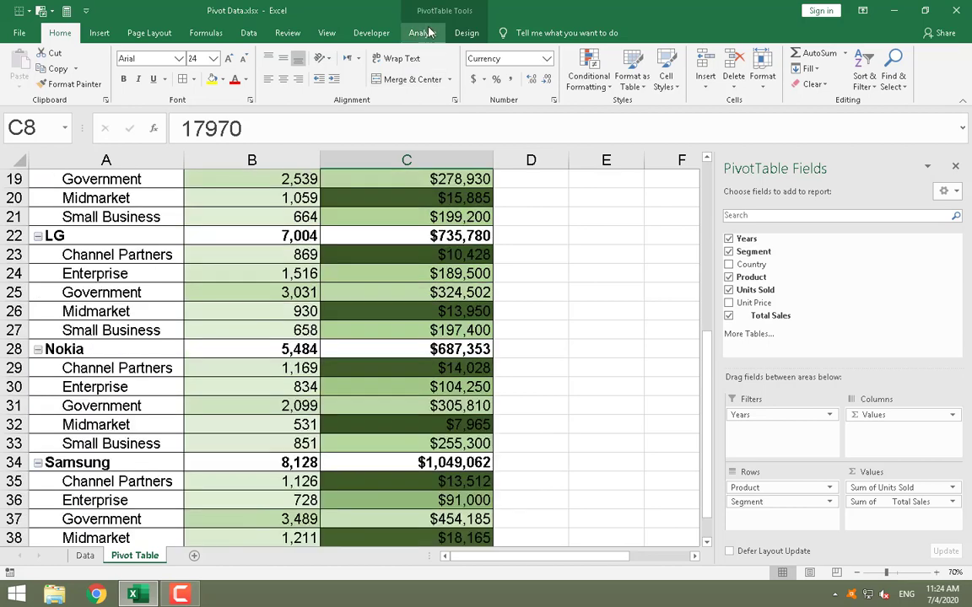
Turn the PivotTable's expand/collapse (+/-) buttons off and back on.
left_click(423, 33)
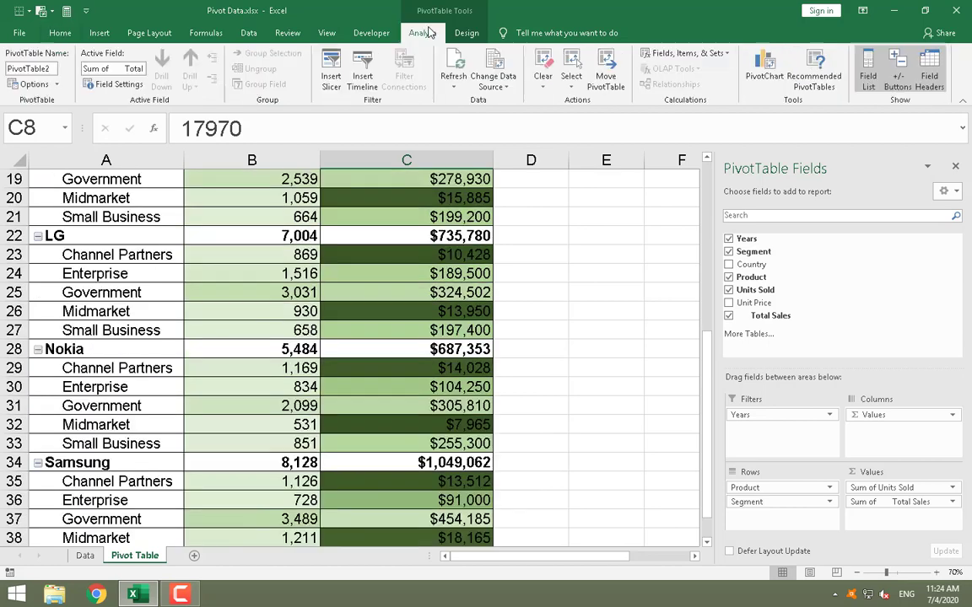
left_click(901, 82)
left_click(904, 85)
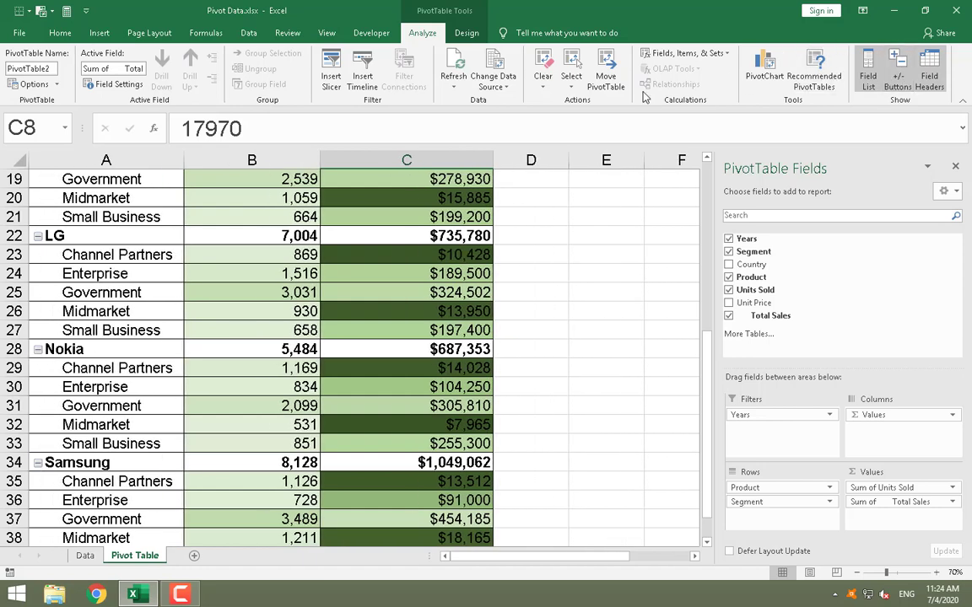
left_click(41, 251)
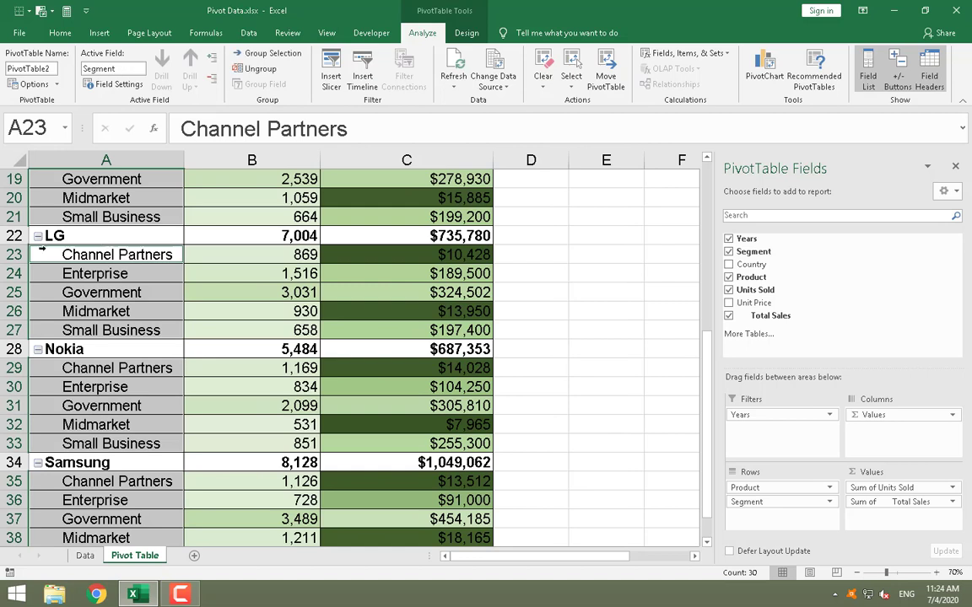
left_click(213, 61)
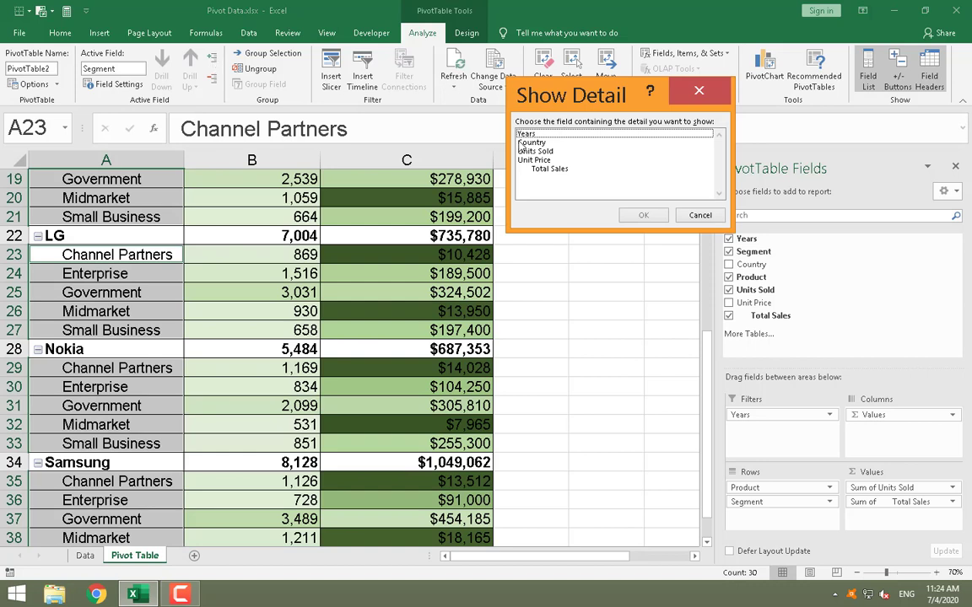
left_click(700, 215)
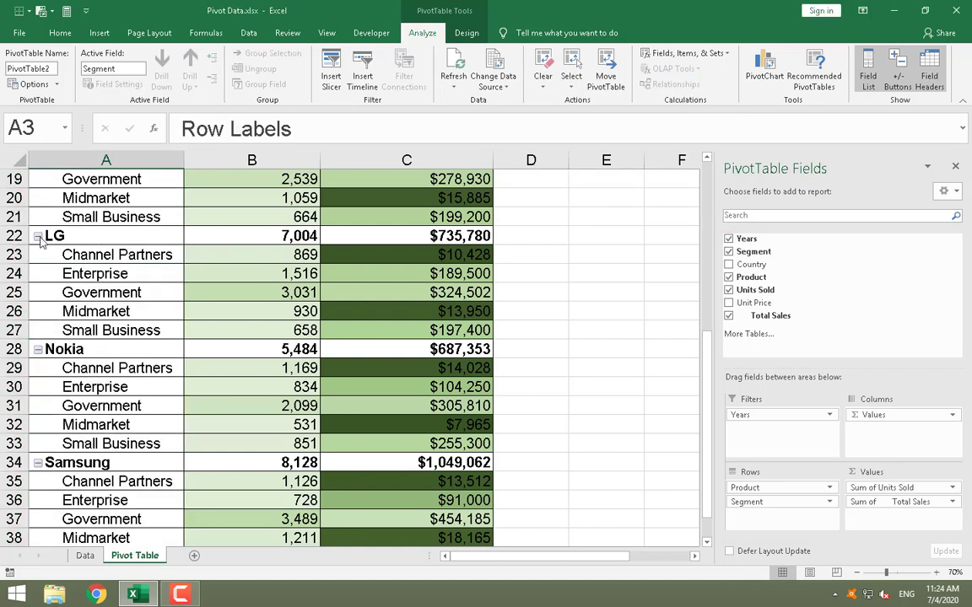
Collapse the segment details under LG, Nokia, Samsung, iphone, Huawei and HTC one by one.
left_click(38, 236)
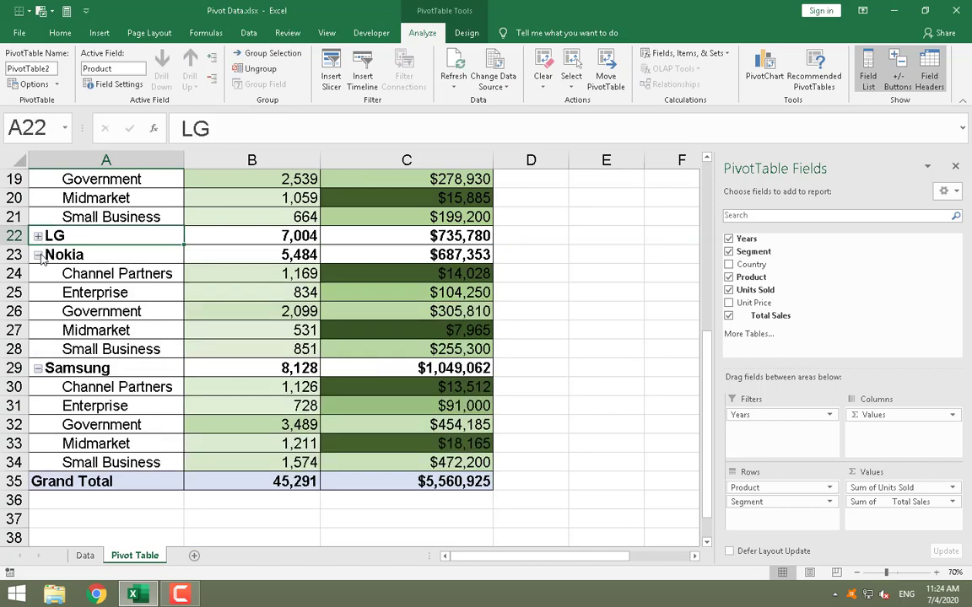
left_click(38, 255)
left_click(38, 274)
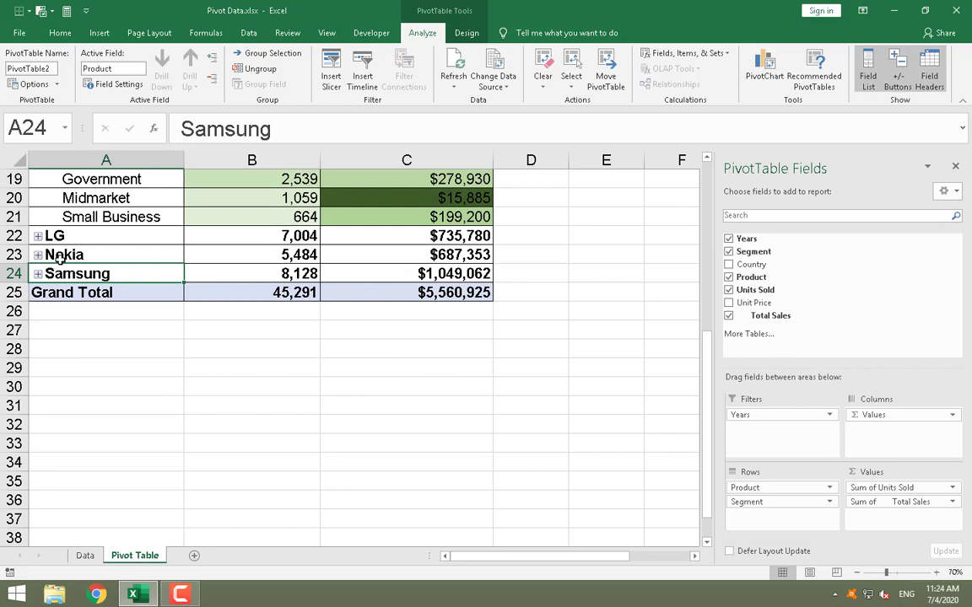
scroll(59, 259, "up", 4)
left_click(38, 349)
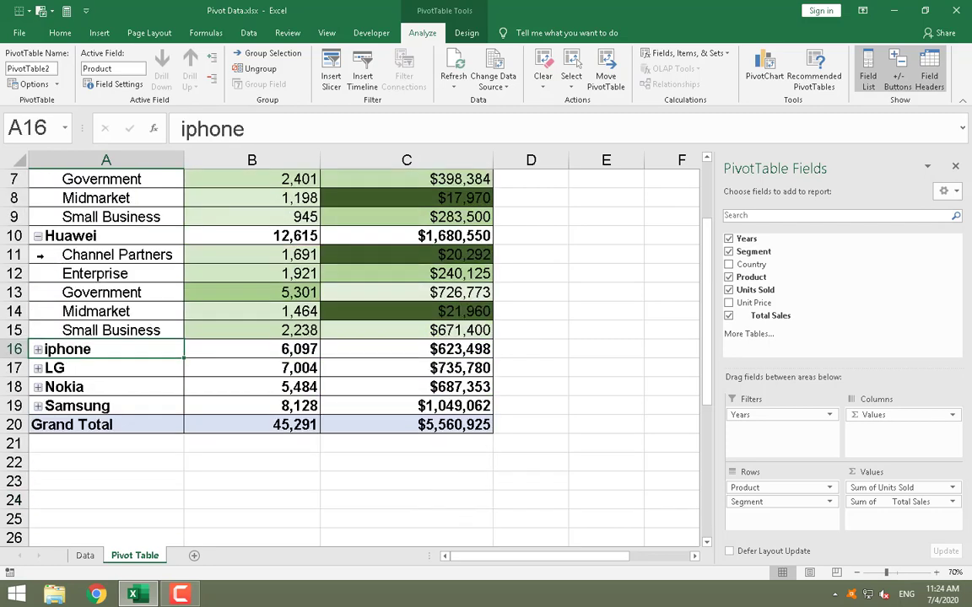
left_click(38, 238)
scroll(54, 296, "up", 2)
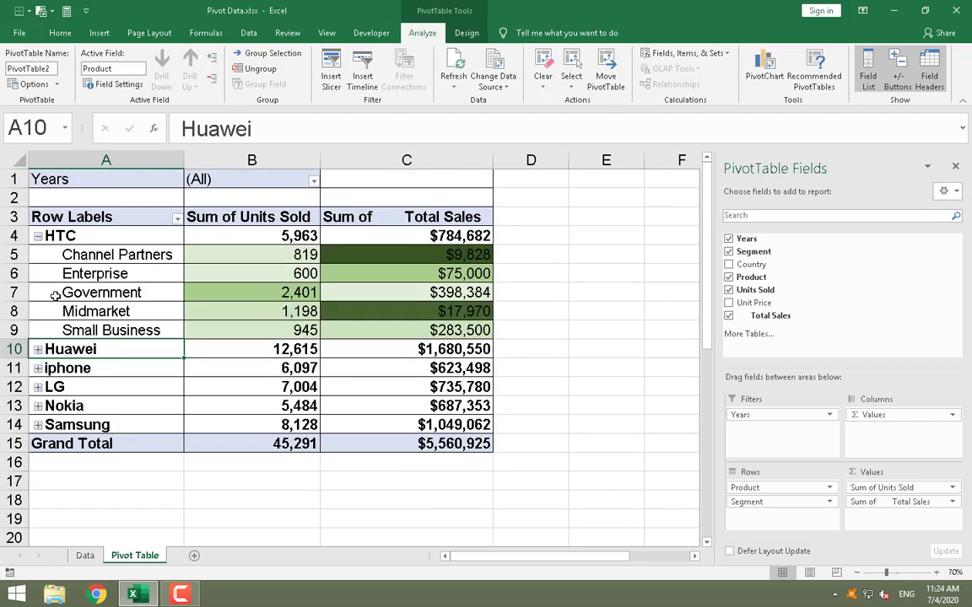
left_click(38, 237)
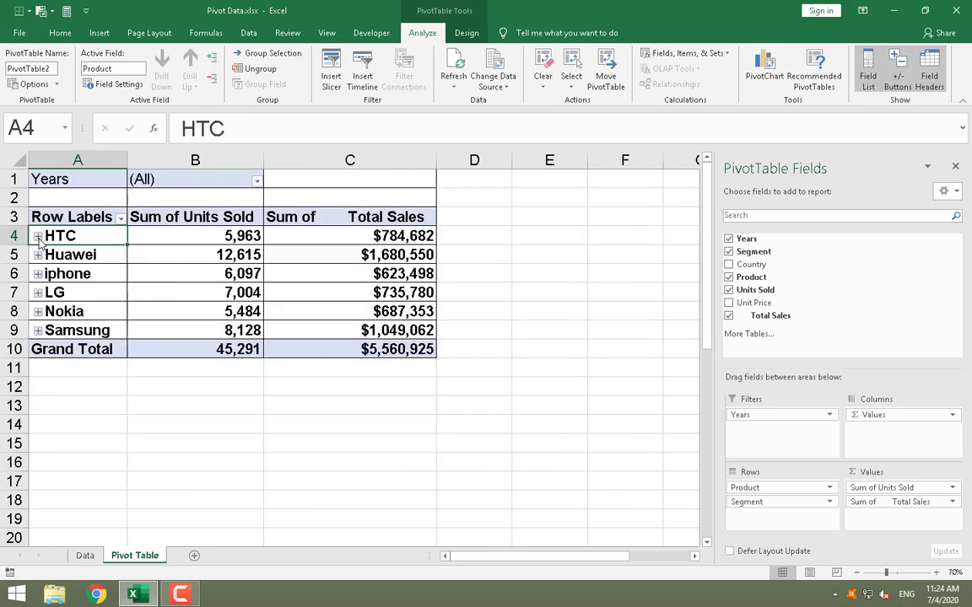
Expand and collapse the entire Product field several times, leaving all products collapsed.
left_click(214, 63)
left_click(214, 78)
left_click(215, 63)
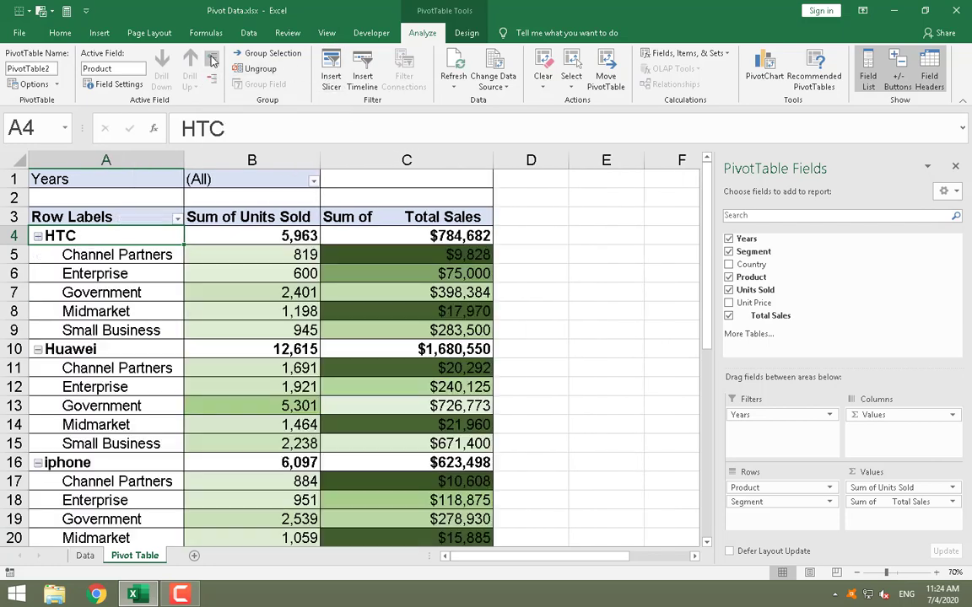
left_click(213, 79)
left_click(213, 57)
left_click(213, 78)
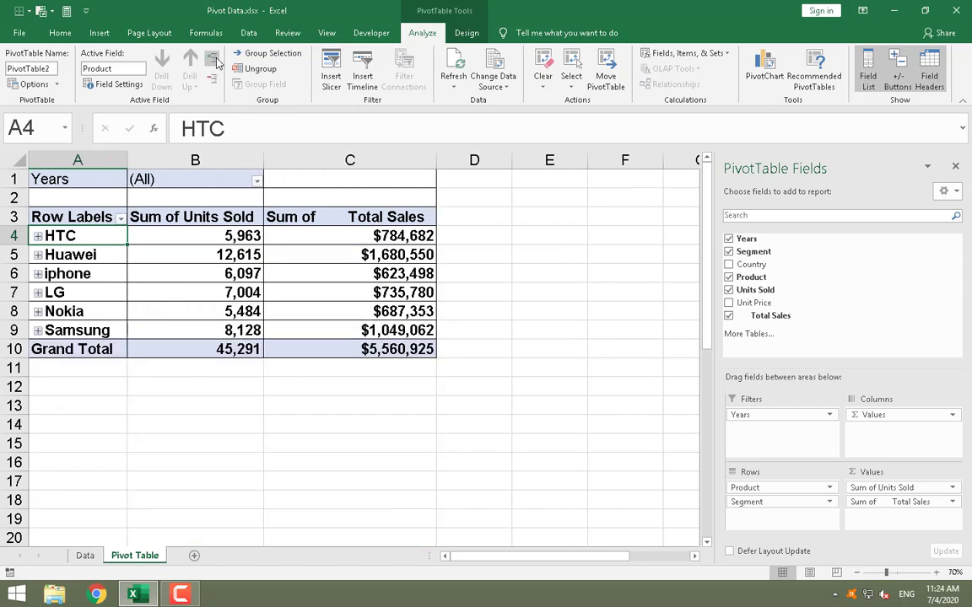
left_click(212, 57)
left_click(212, 78)
left_click(213, 58)
left_click(213, 78)
left_click(212, 58)
left_click(213, 78)
left_click(212, 57)
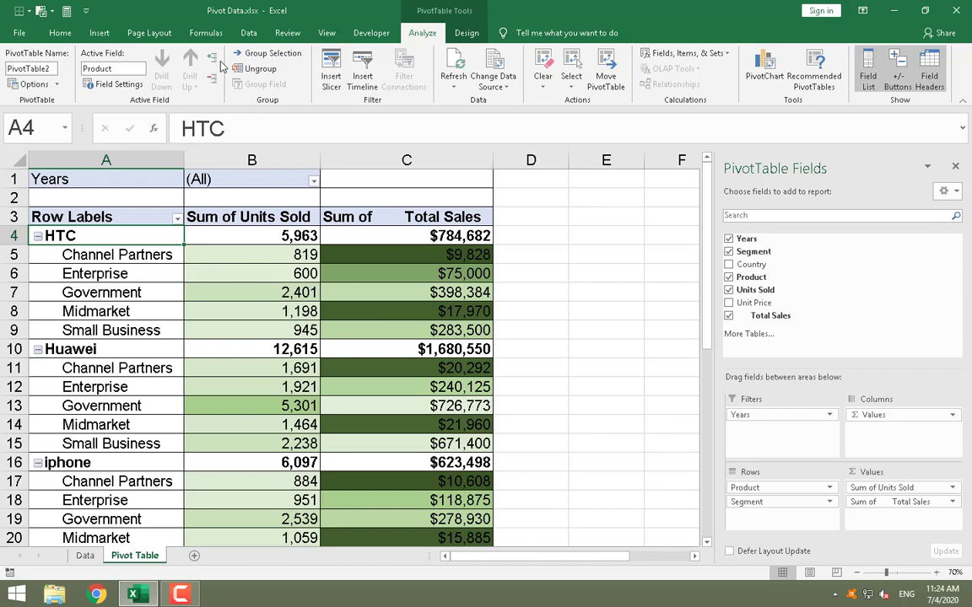
left_click(212, 79)
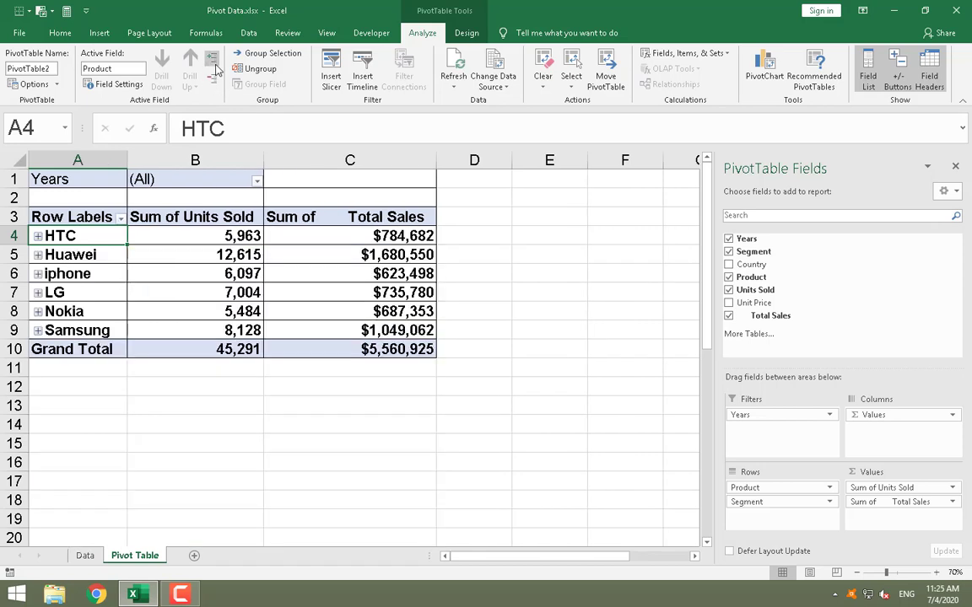
left_click(212, 57)
left_click(213, 79)
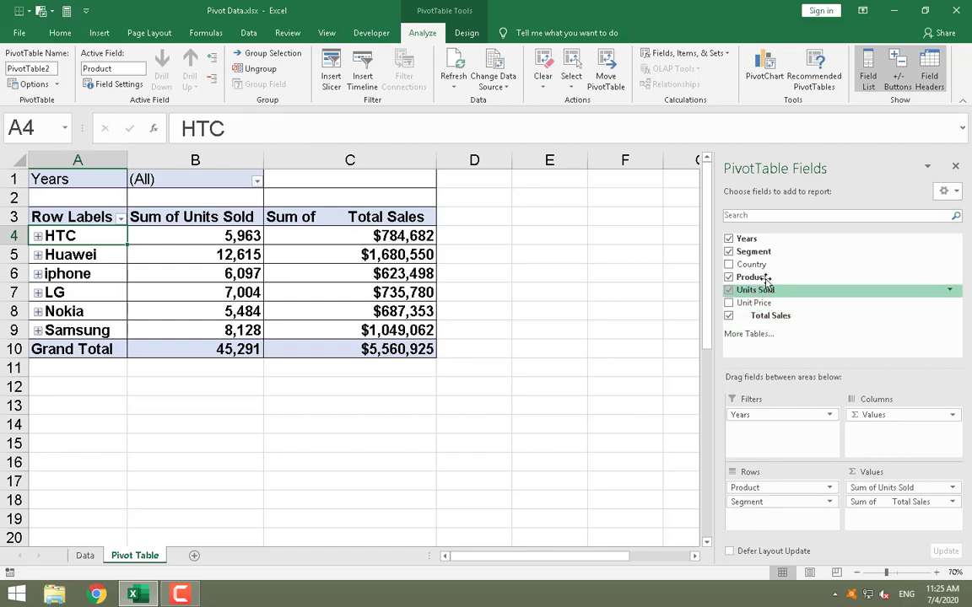
Add the Country field to the PivotTable columns beneath Values and look across the country columns.
left_click_drag(744, 271, 883, 445)
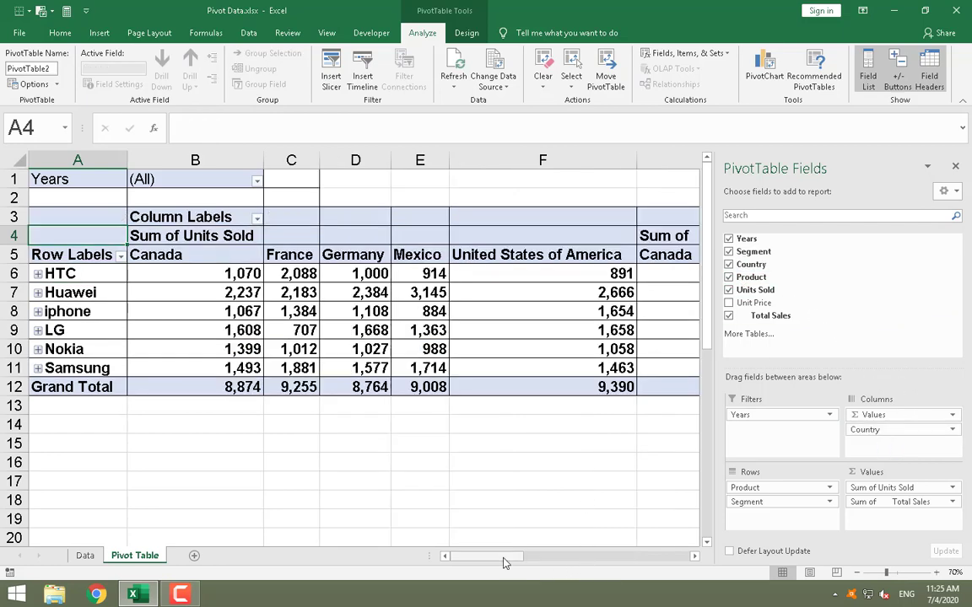
left_click_drag(517, 557, 647, 571)
left_click_drag(666, 557, 476, 566)
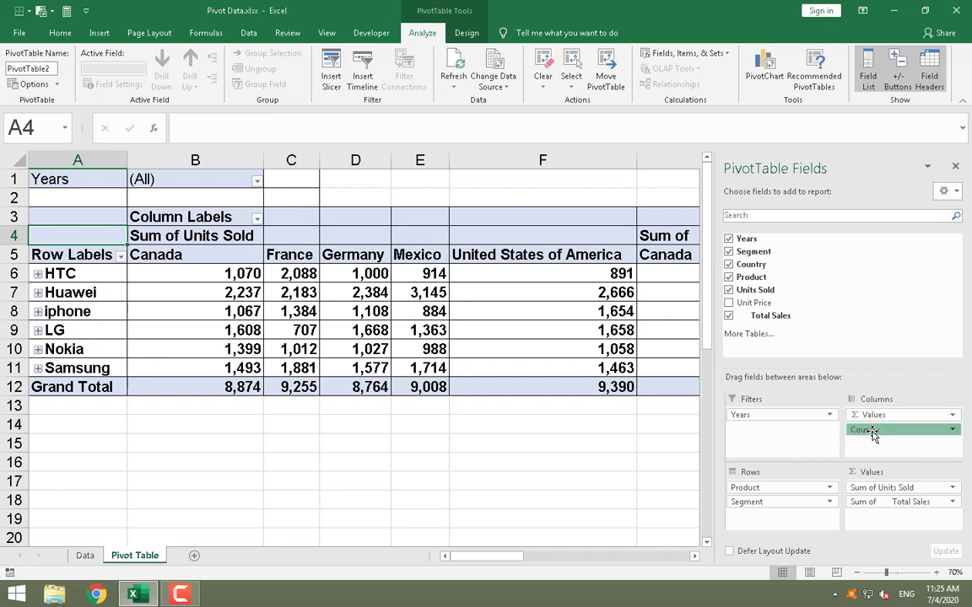
Remove the Country field from the PivotTable's columns and the Product field from its rows.
left_click_drag(872, 433, 847, 296)
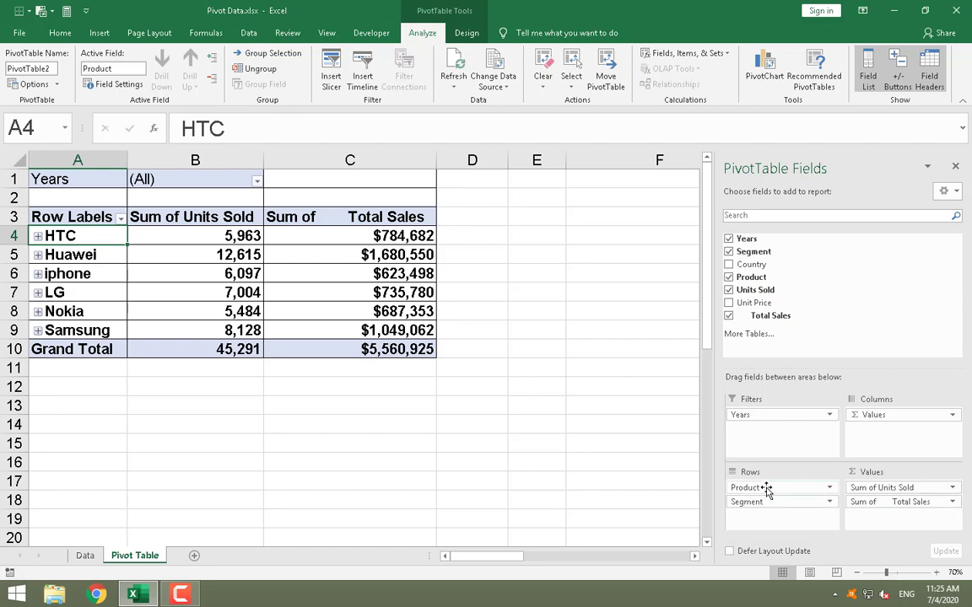
left_click_drag(765, 490, 827, 308)
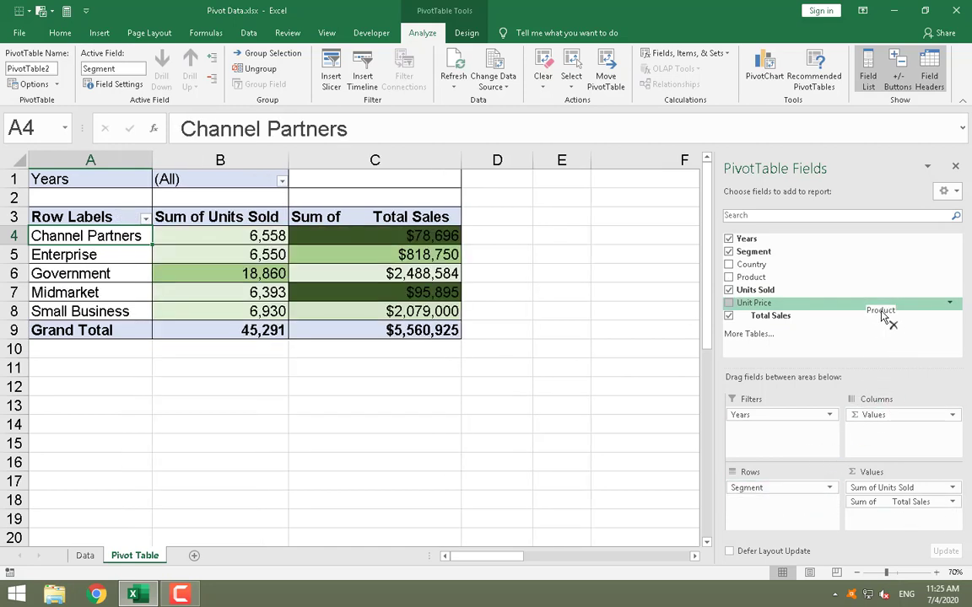
mouse_move(206, 262)
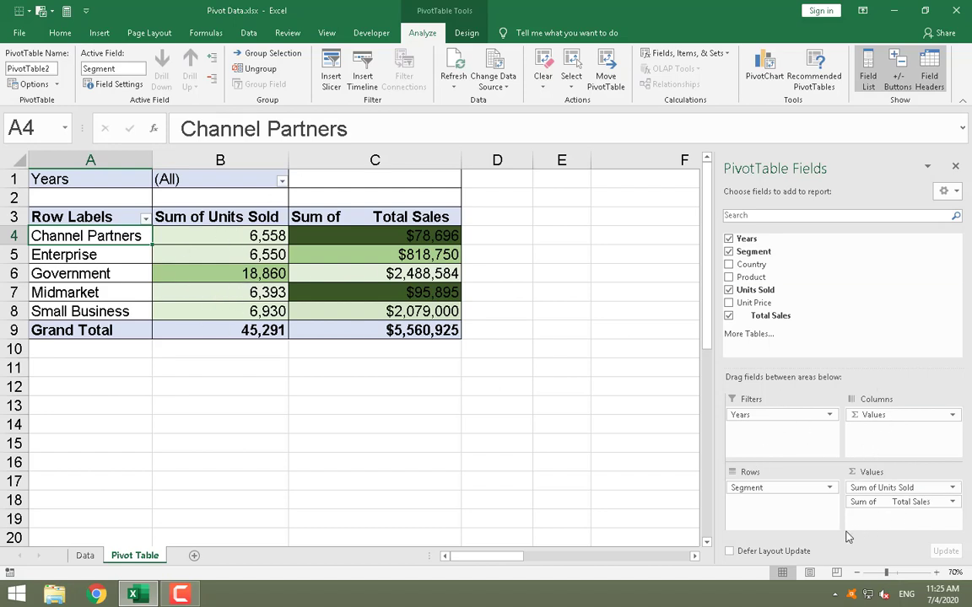
left_click(953, 501)
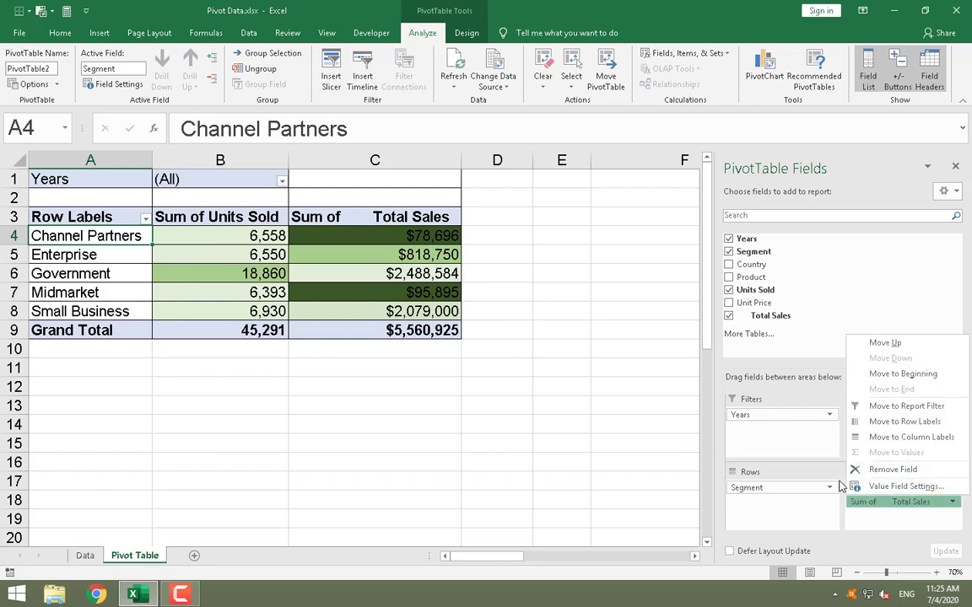
left_click(907, 488)
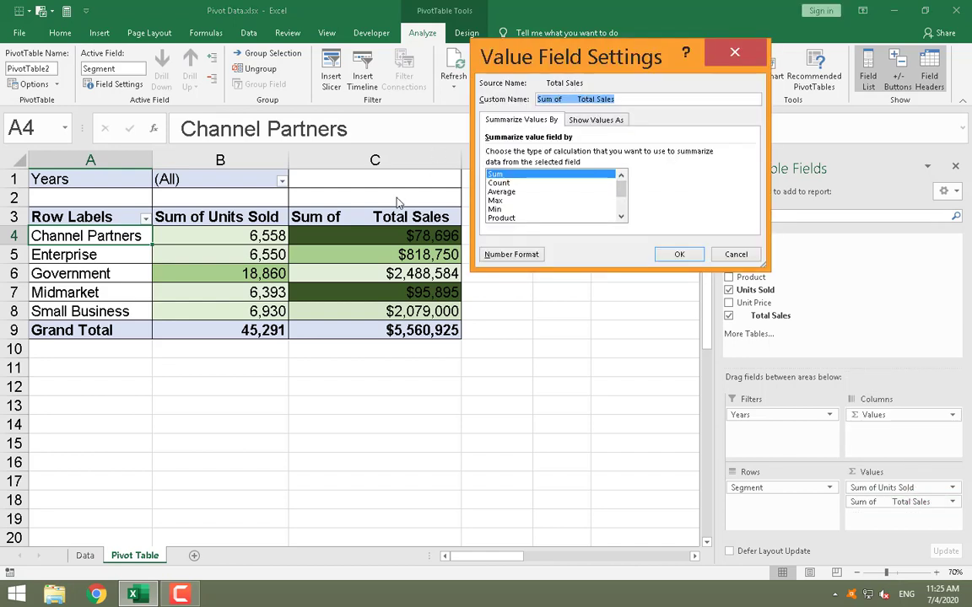
mouse_move(619, 184)
left_mouse_down()
mouse_move(618, 199)
mouse_move(620, 187)
left_mouse_up()
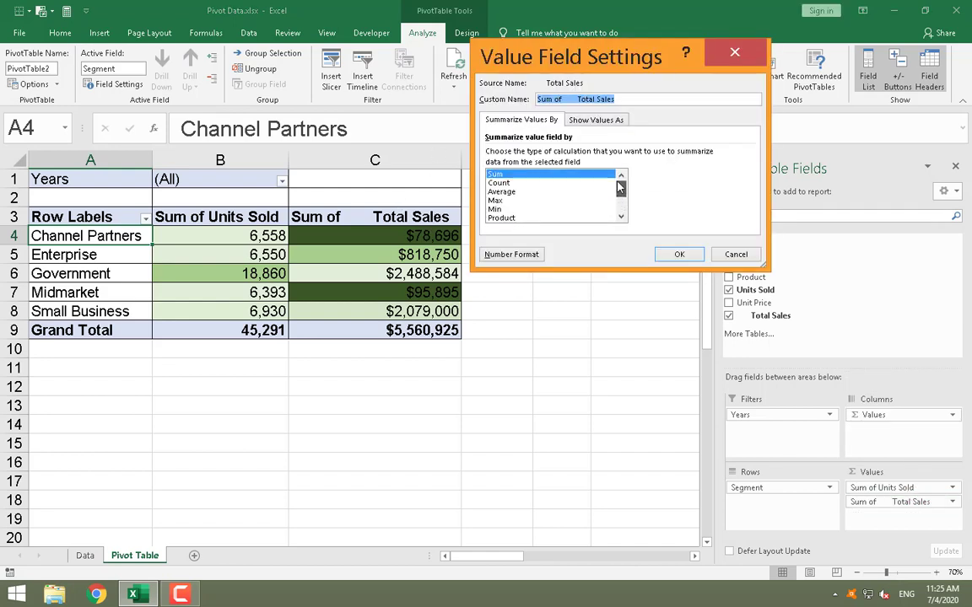
left_click(499, 182)
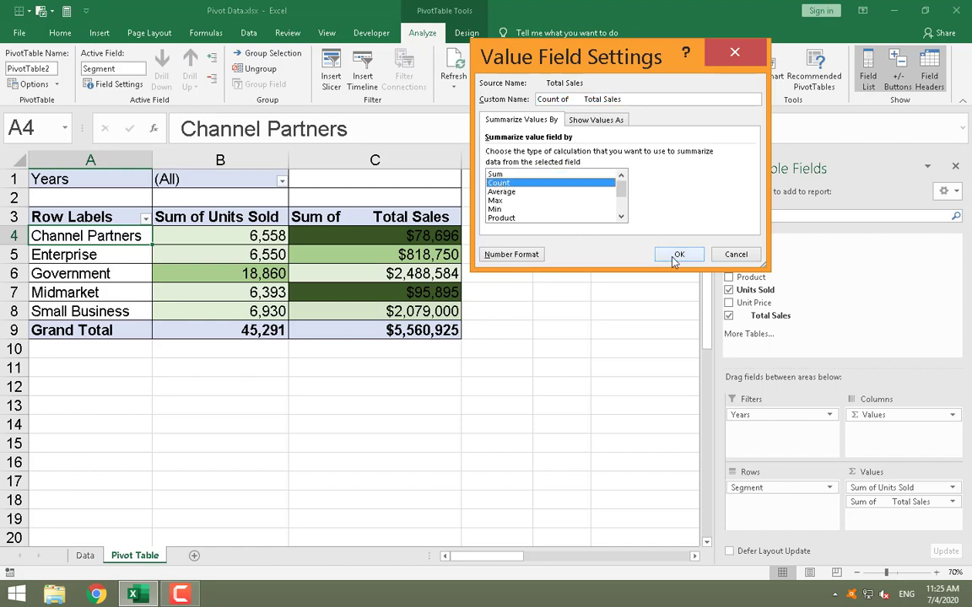
left_click(736, 254)
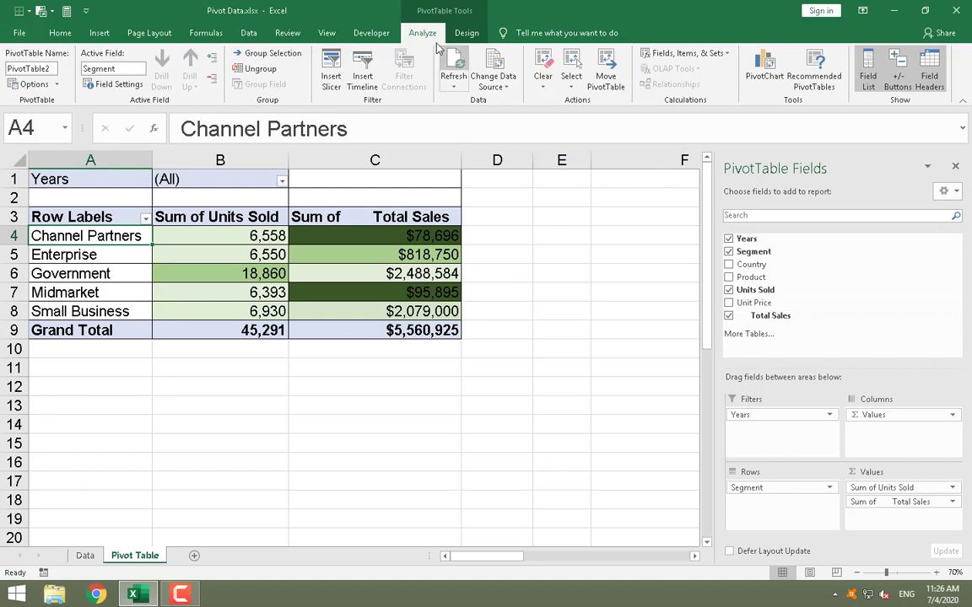
Apply the Medium PivotTable style with a black header and grand total row and plain grey row shading.
left_click(466, 33)
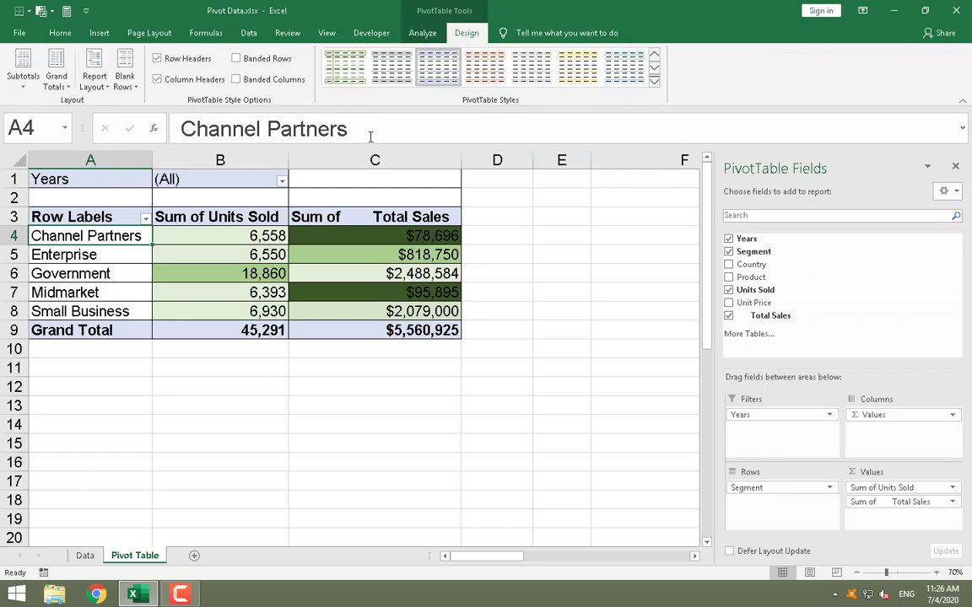
left_click(225, 272)
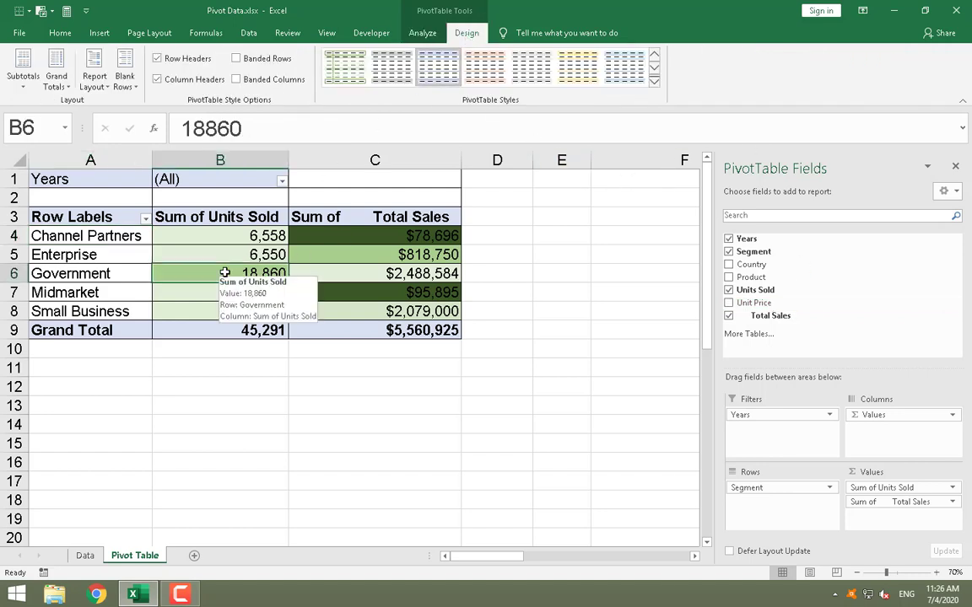
key("ctrl+a")
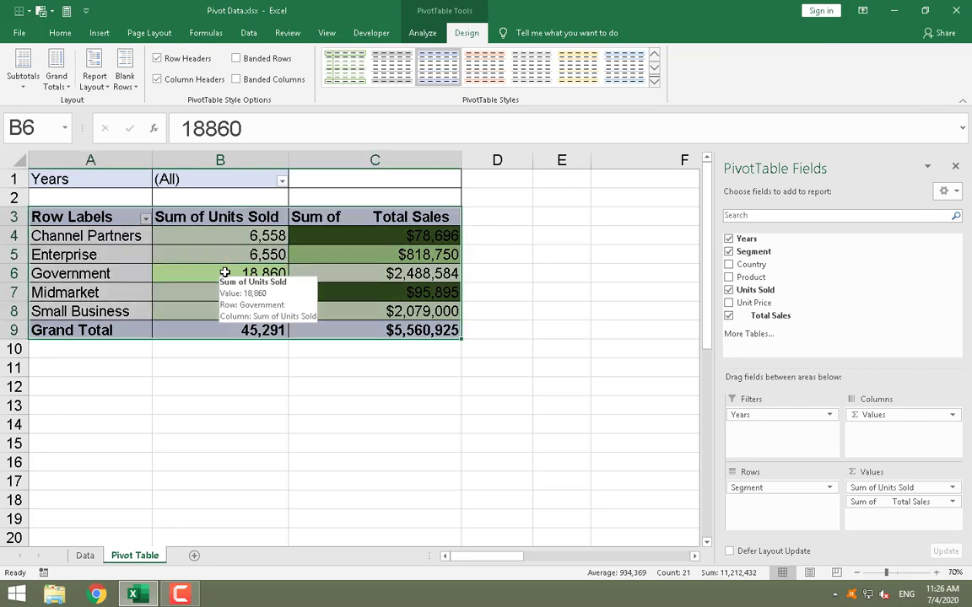
left_click(654, 81)
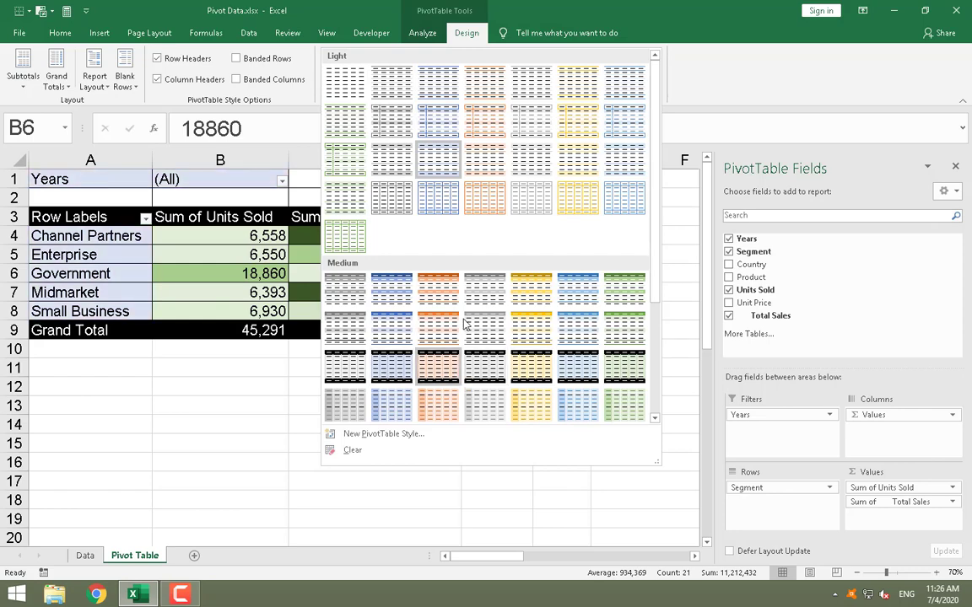
left_click(358, 367)
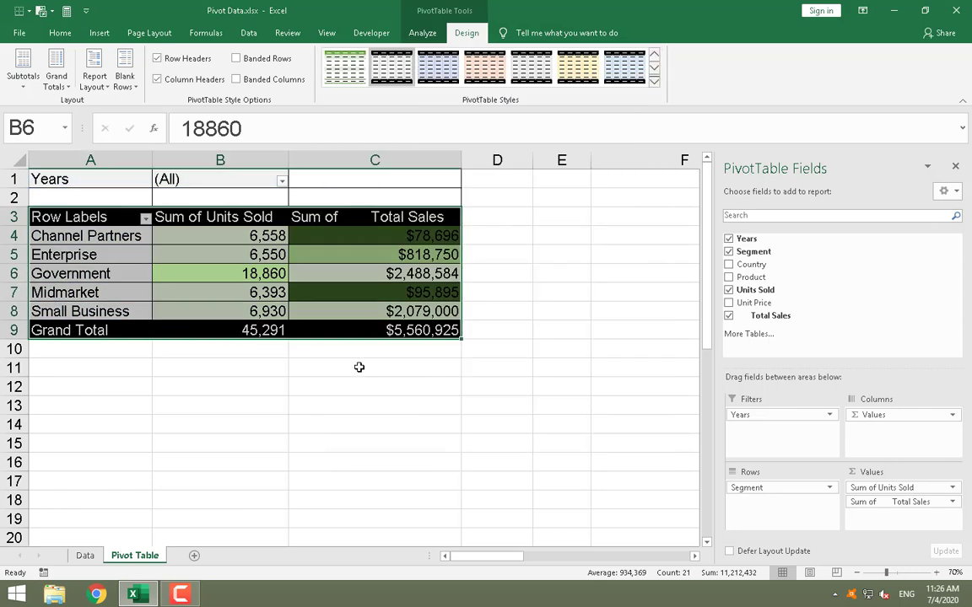
Turn the Banded Columns style option on and off, and the Row Headers option off and back on.
left_click(236, 80)
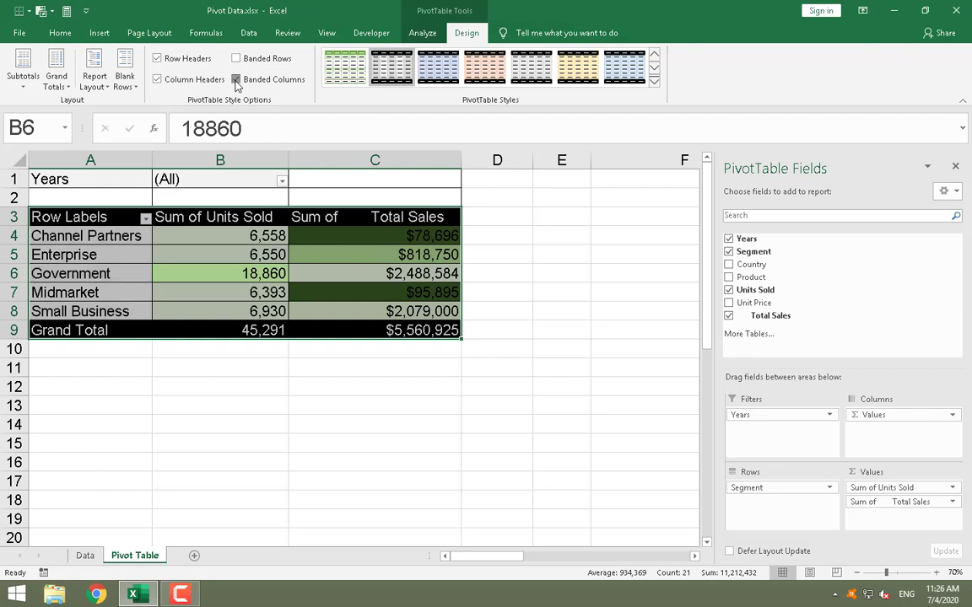
left_click(237, 80)
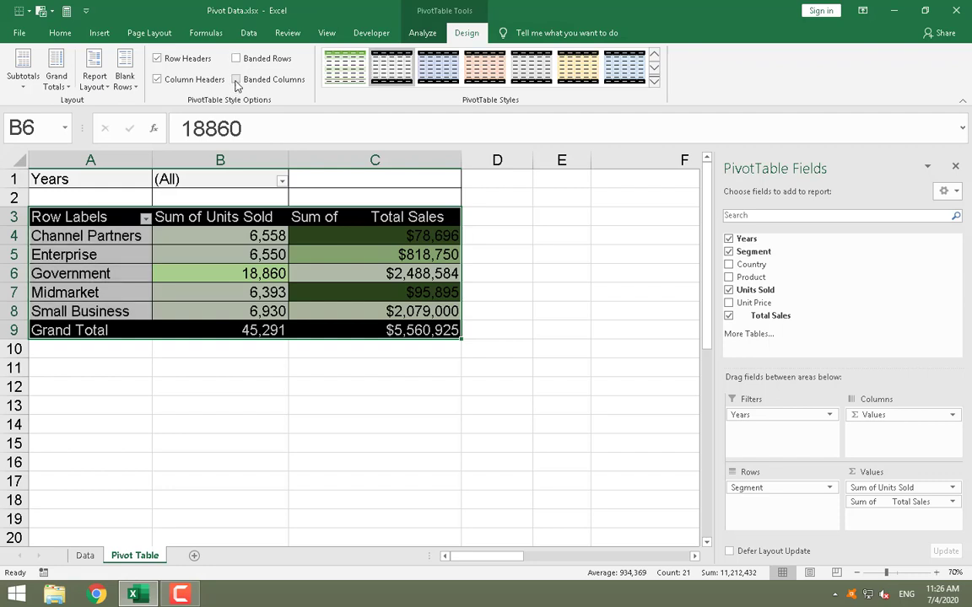
left_click(157, 59)
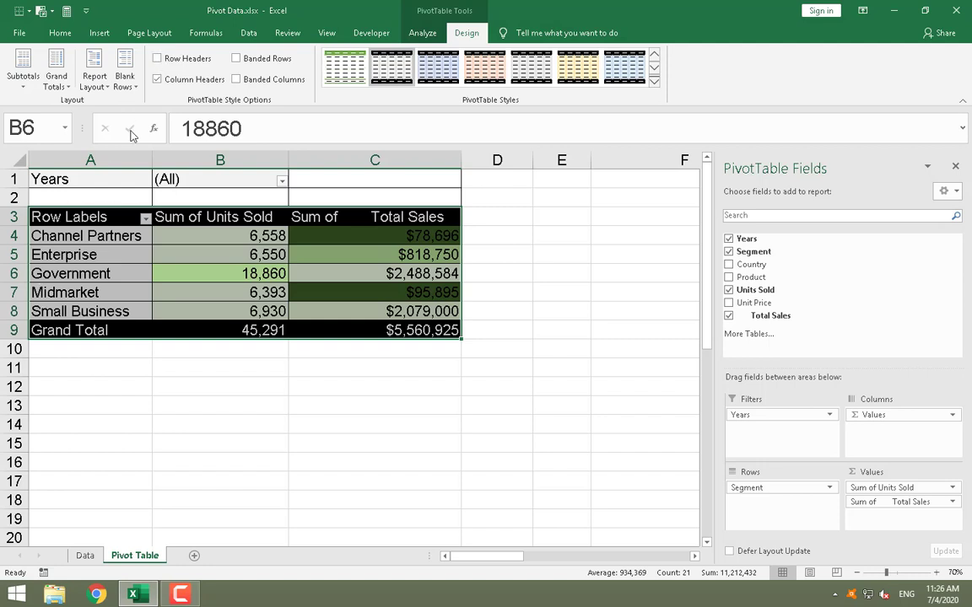
left_click(155, 59)
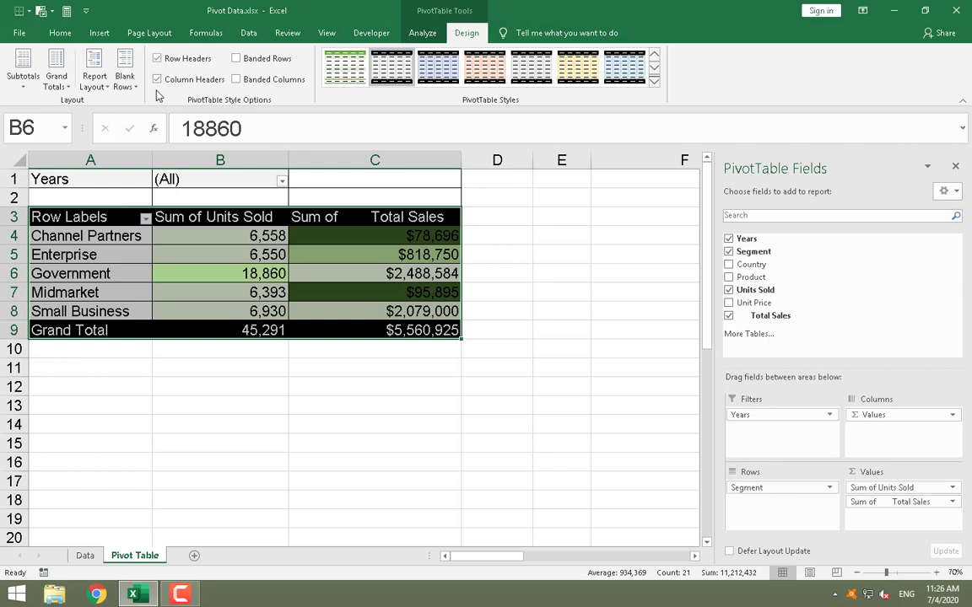
Toggle the Column Headers style option off and on several times, leaving it on.
left_click(157, 80)
left_click(157, 81)
left_click(156, 80)
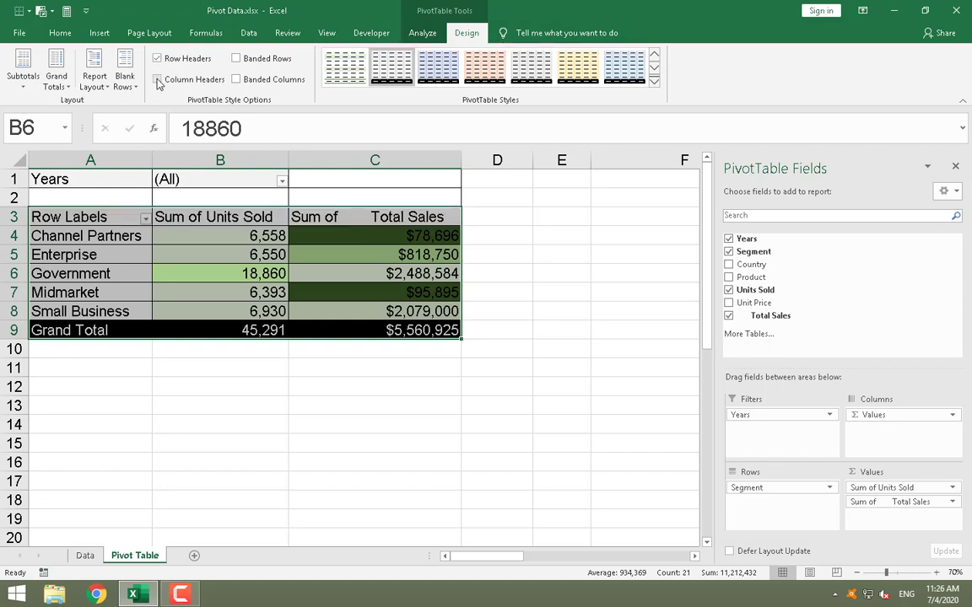
left_click(157, 80)
left_click(157, 80)
left_click(156, 80)
left_click(157, 80)
left_click(156, 80)
left_click(157, 80)
left_click(157, 80)
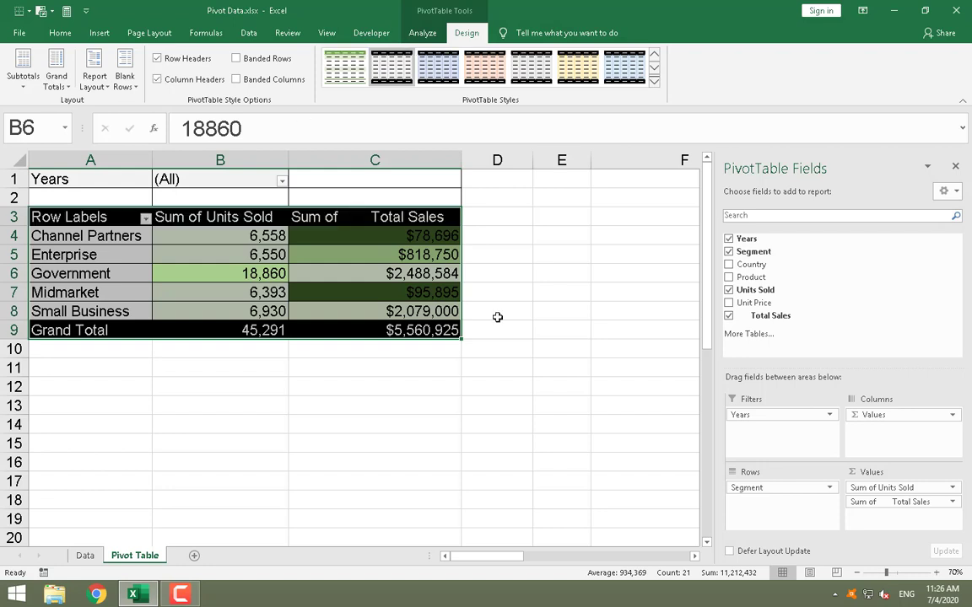
Hide and redisplay the PivotTable's field headers several times, and do the same once with the field list.
left_click(422, 33)
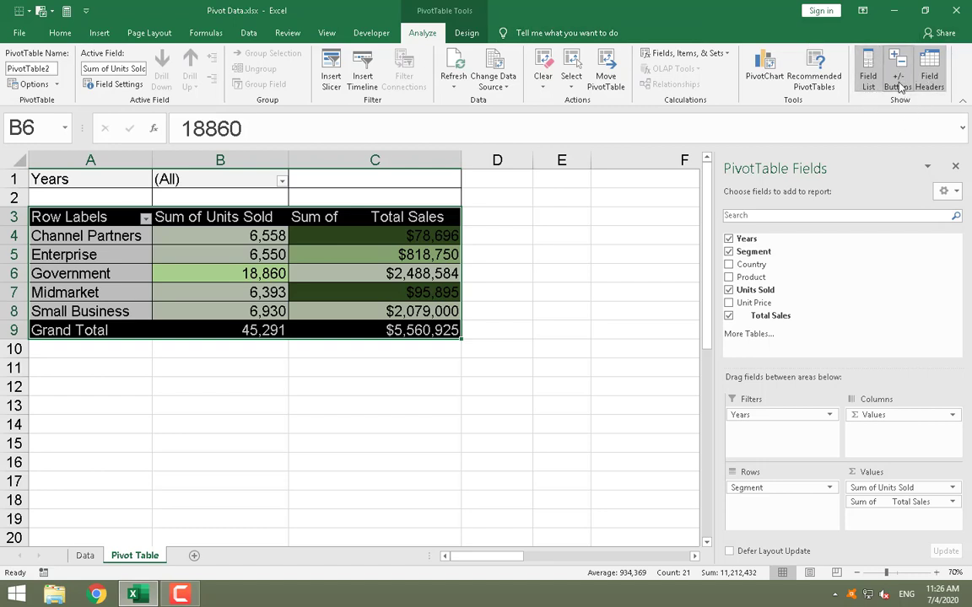
left_click(939, 76)
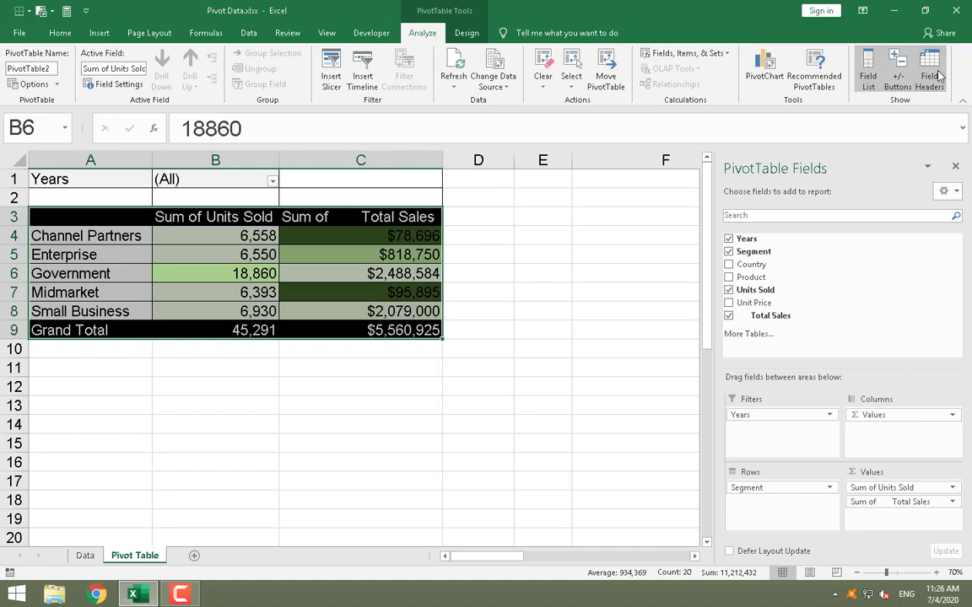
left_click(938, 76)
left_click(938, 76)
left_click(938, 76)
left_click(939, 76)
left_click(939, 76)
left_click(939, 76)
left_click(939, 76)
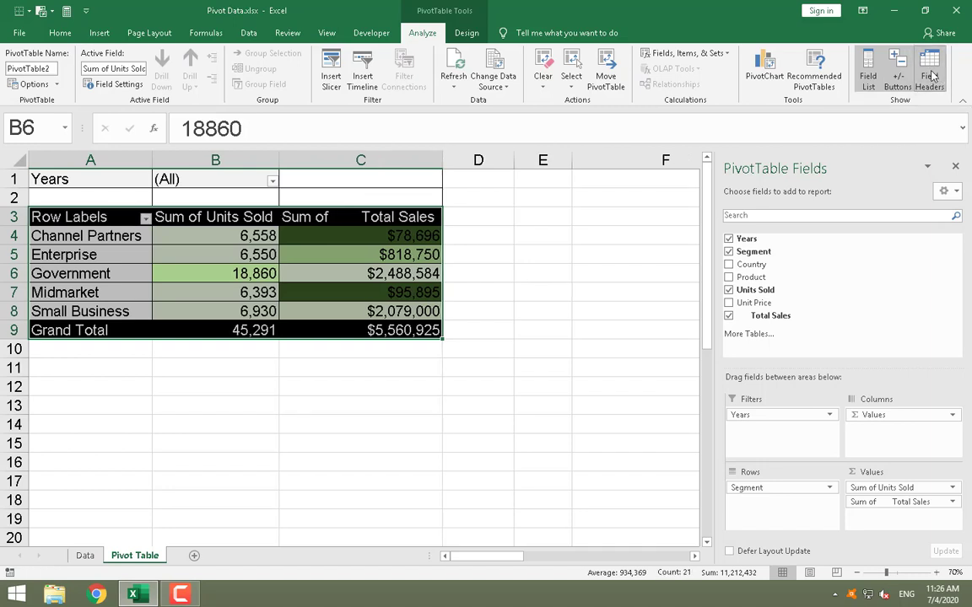
left_click(868, 77)
left_click(868, 78)
Remove Segment, Units Sold and Total Sales from the PivotTable, keeping only the Years filter.
mouse_move(317, 273)
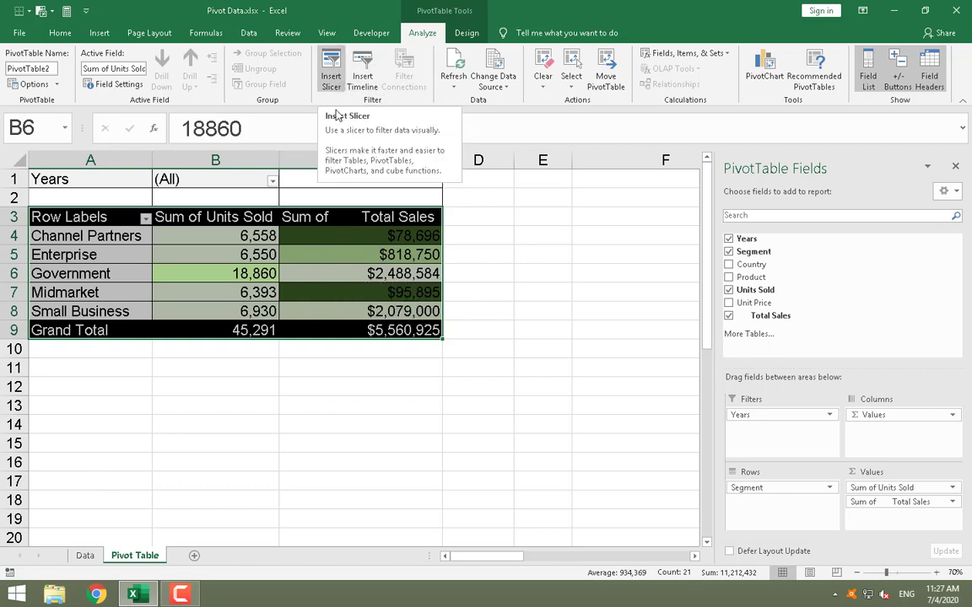
left_click_drag(805, 492, 873, 347)
left_click_drag(889, 489, 868, 331)
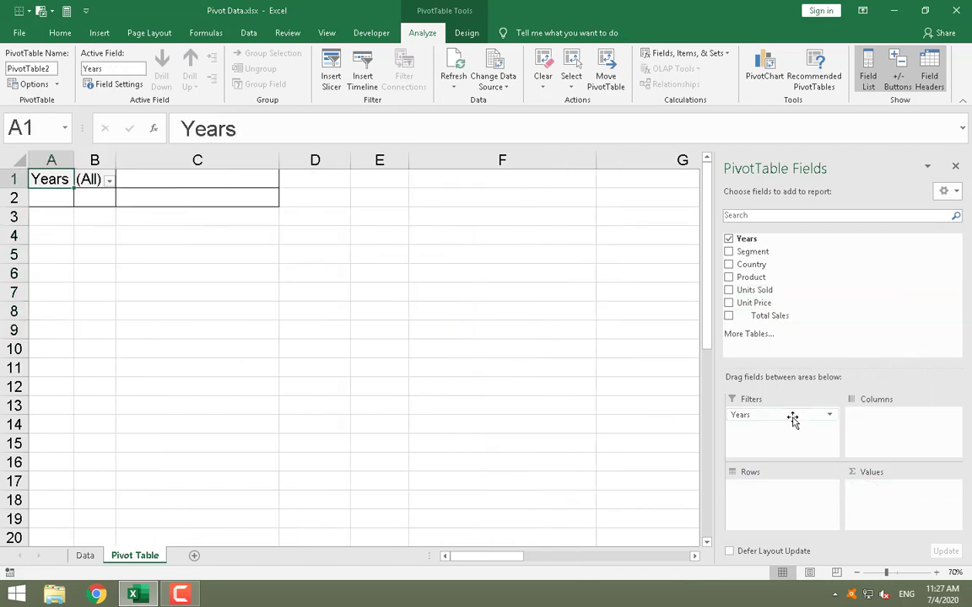
Try Country as the PivotTable's row field and take it out again.
mouse_move(792, 422)
left_mouse_down()
mouse_move(863, 371)
mouse_move(874, 323)
mouse_move(780, 425)
left_mouse_up()
left_click_drag(748, 264, 764, 507)
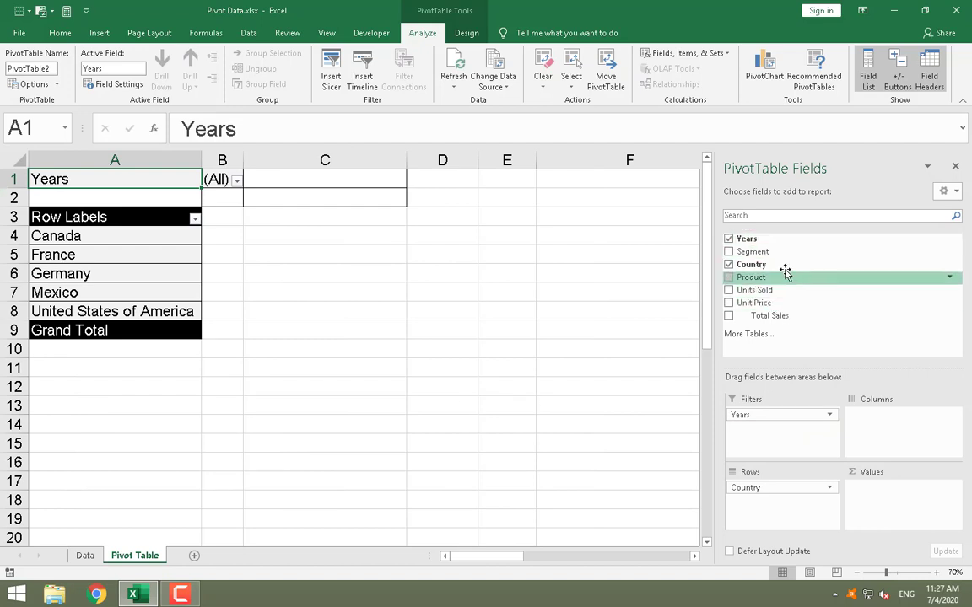
left_click_drag(805, 487, 857, 295)
Rebuild the PivotTable with Years and Product beneath it as rows, and Units Sold and Total Sales as values.
left_click_drag(776, 416, 774, 504)
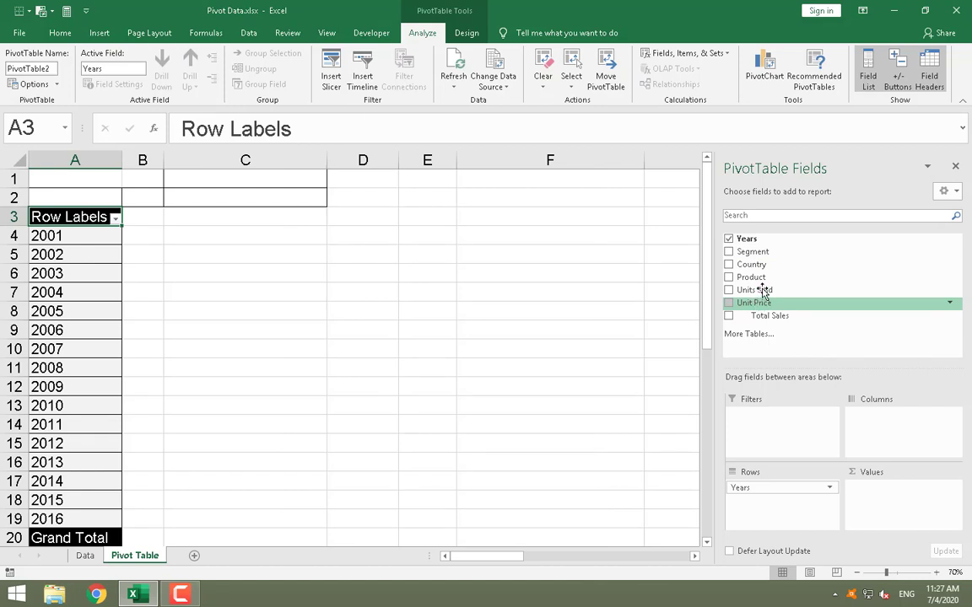
left_click_drag(763, 289, 852, 491)
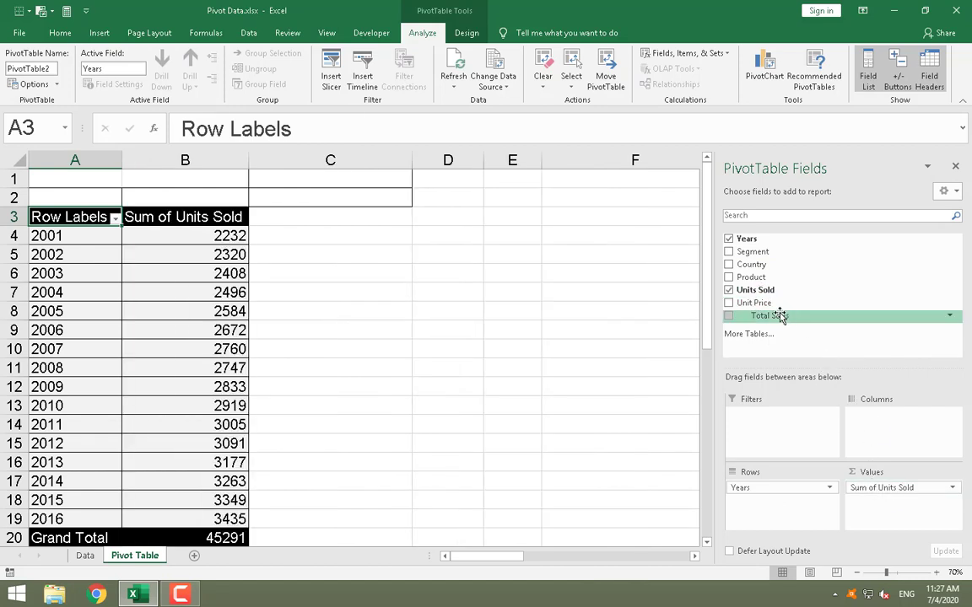
left_click_drag(779, 315, 889, 523)
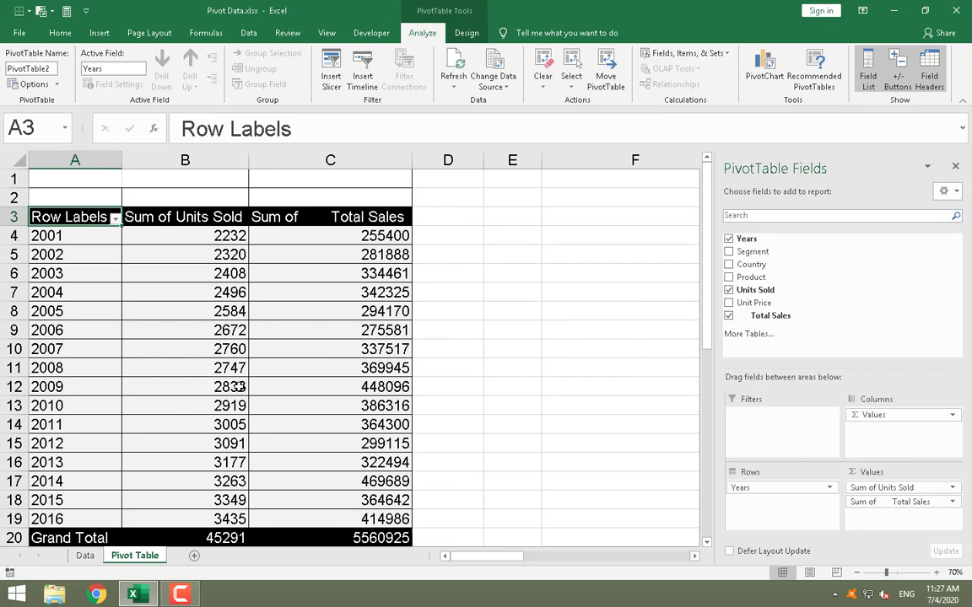
mouse_move(214, 361)
mouse_move(89, 407)
mouse_move(365, 331)
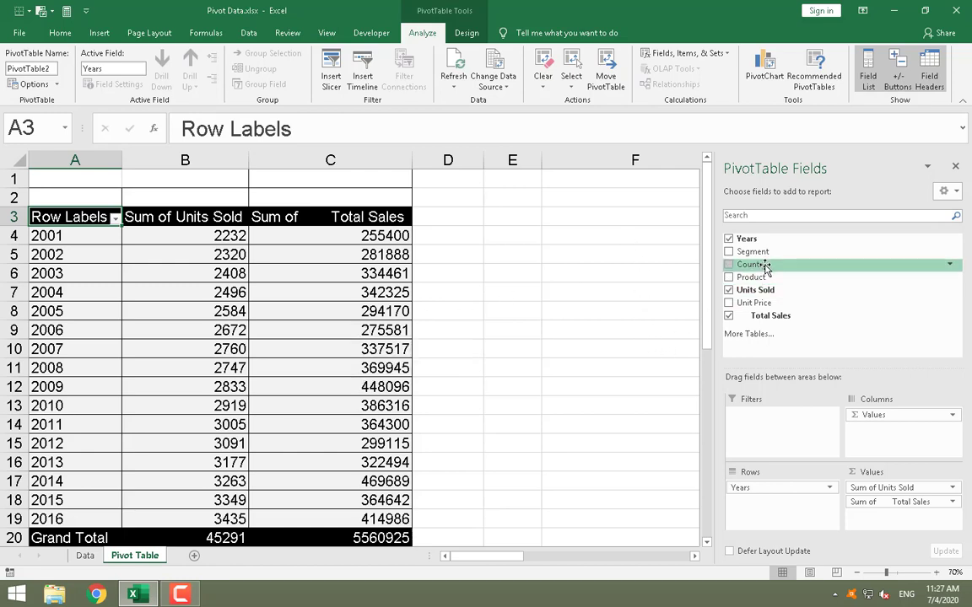
left_click_drag(744, 283, 757, 511)
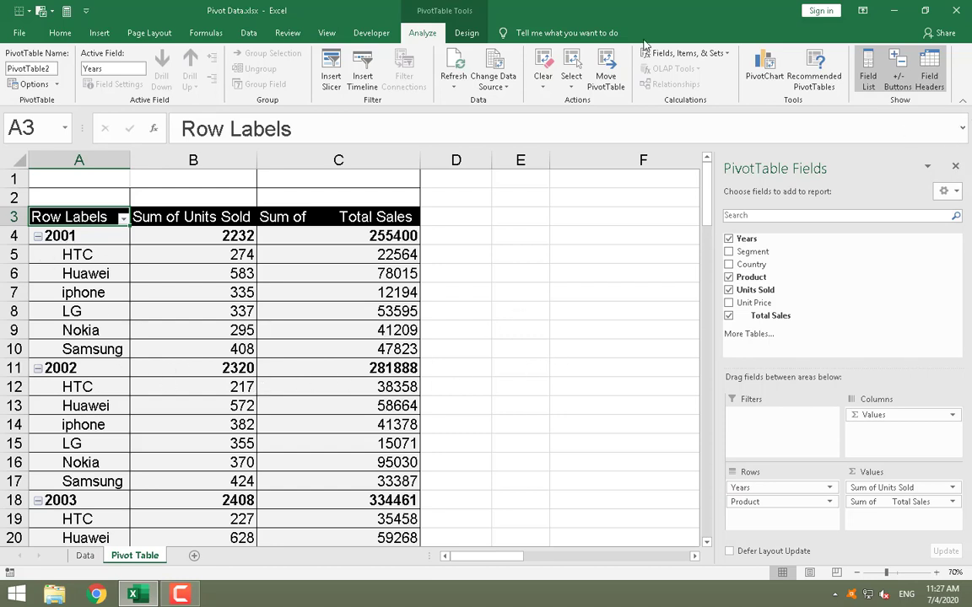
Insert slicers for the Years, Segment and Product fields of the PivotTable.
left_click(332, 69)
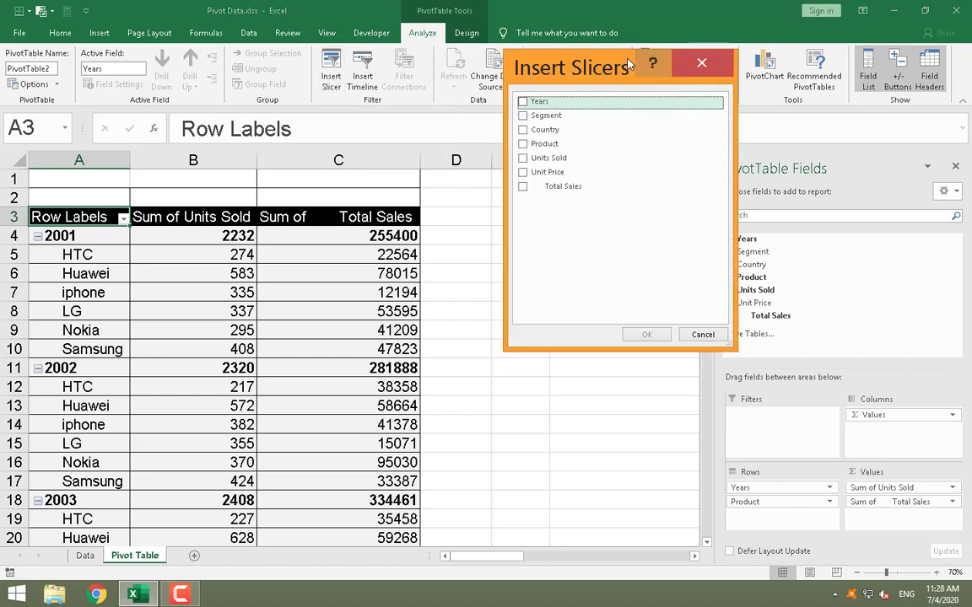
left_click_drag(560, 84, 530, 144)
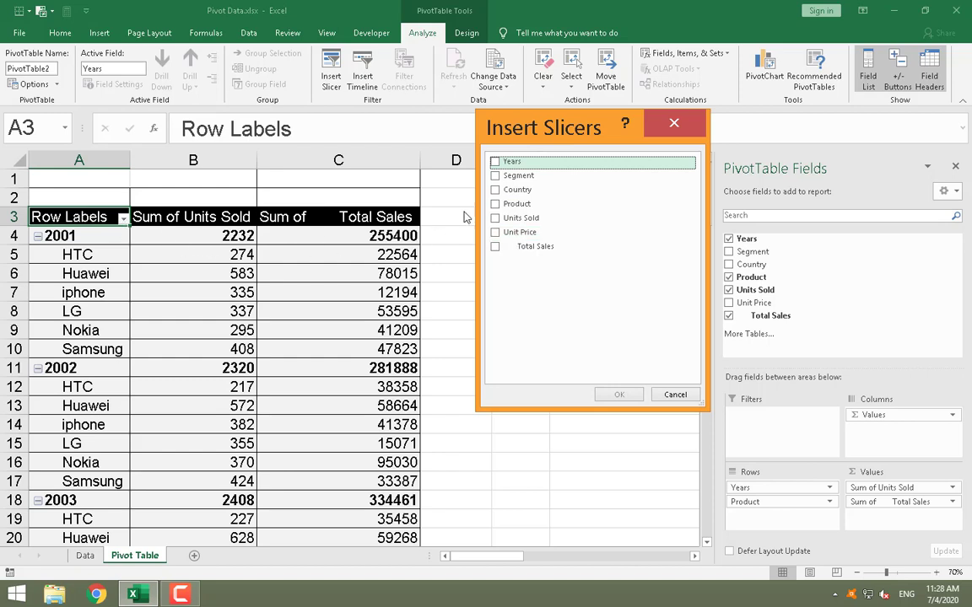
left_click(496, 162)
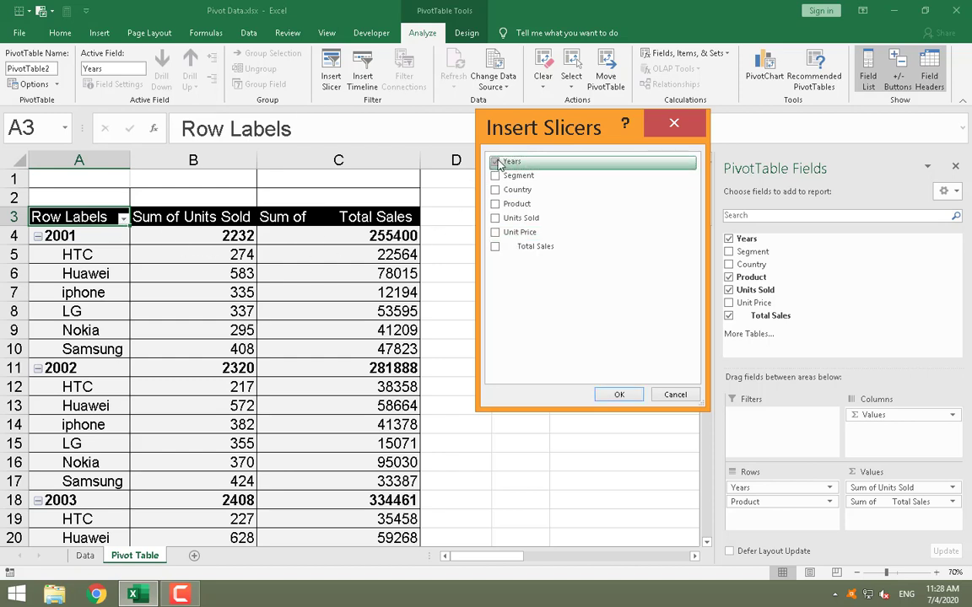
left_click(496, 204)
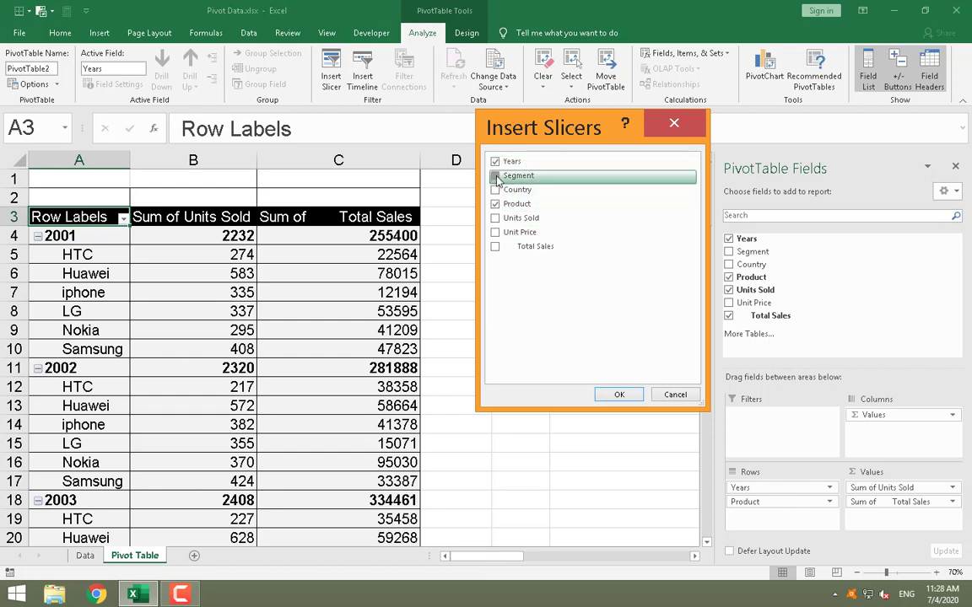
left_click(496, 176)
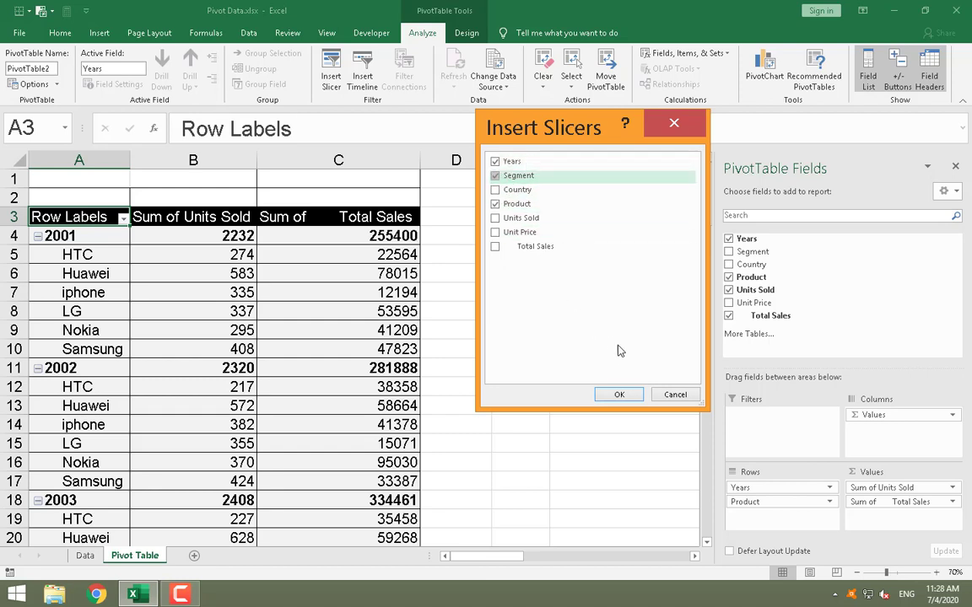
left_click(620, 395)
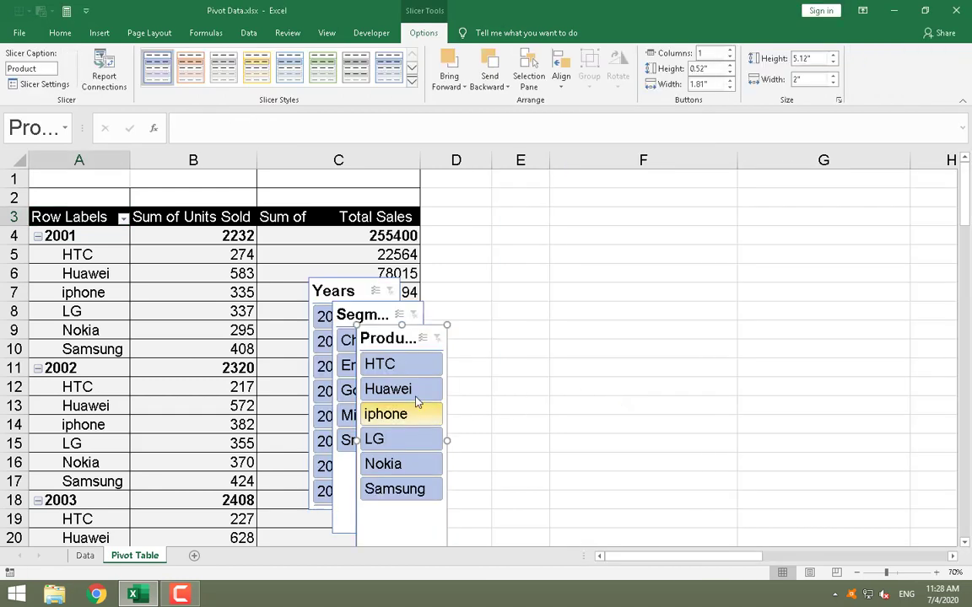
Spread the three slicers out over the empty columns and place the widened Years slicer right beside the PivotTable.
left_click_drag(394, 328, 846, 189)
left_click_drag(373, 304, 752, 188)
left_click_drag(347, 270, 619, 177)
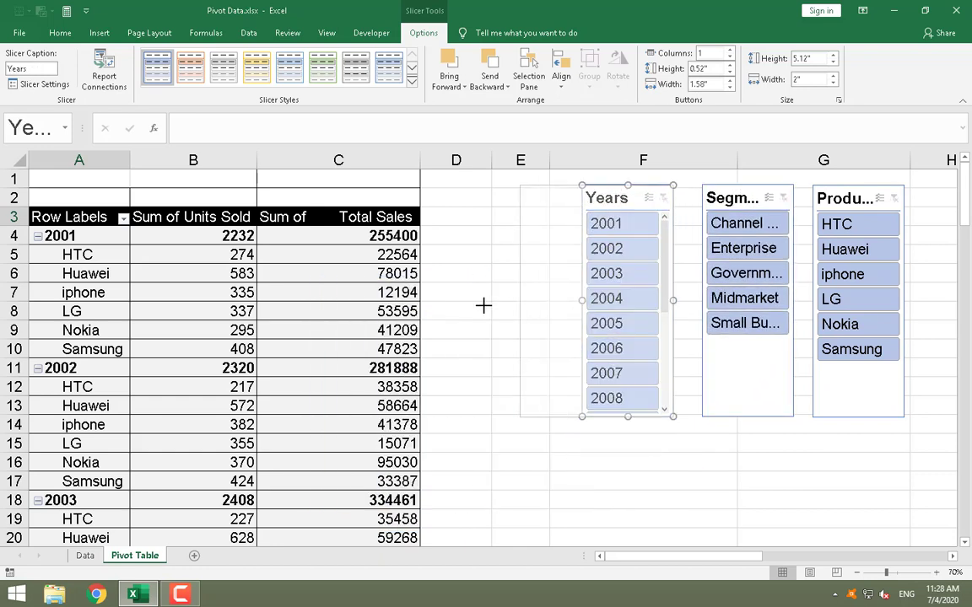
left_click_drag(483, 305, 520, 303)
left_click_drag(597, 191, 519, 190)
Widen the Segment slicer until its item names fit and move it next to the Years slicer.
left_click(701, 322)
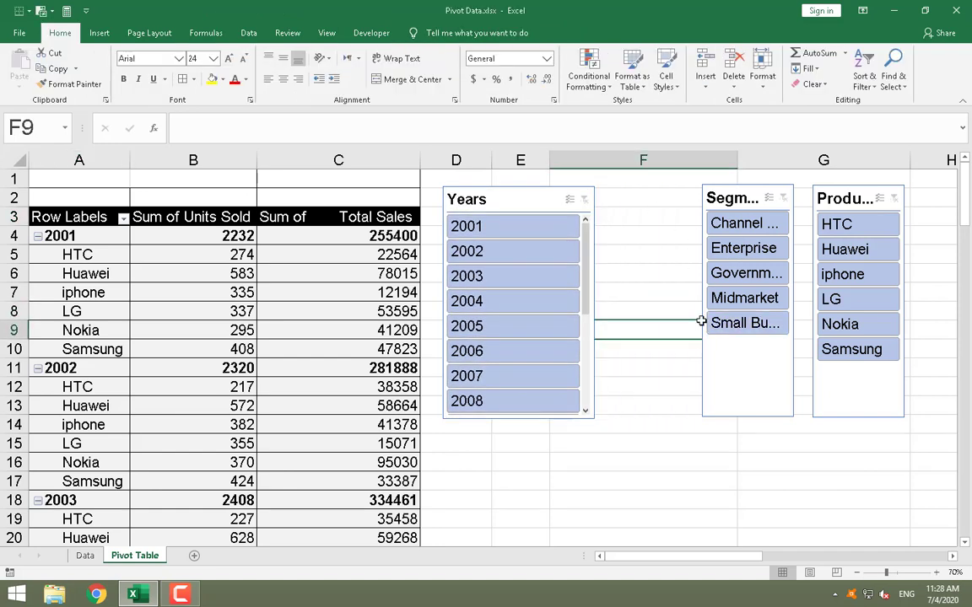
left_click(701, 310)
left_click(705, 353)
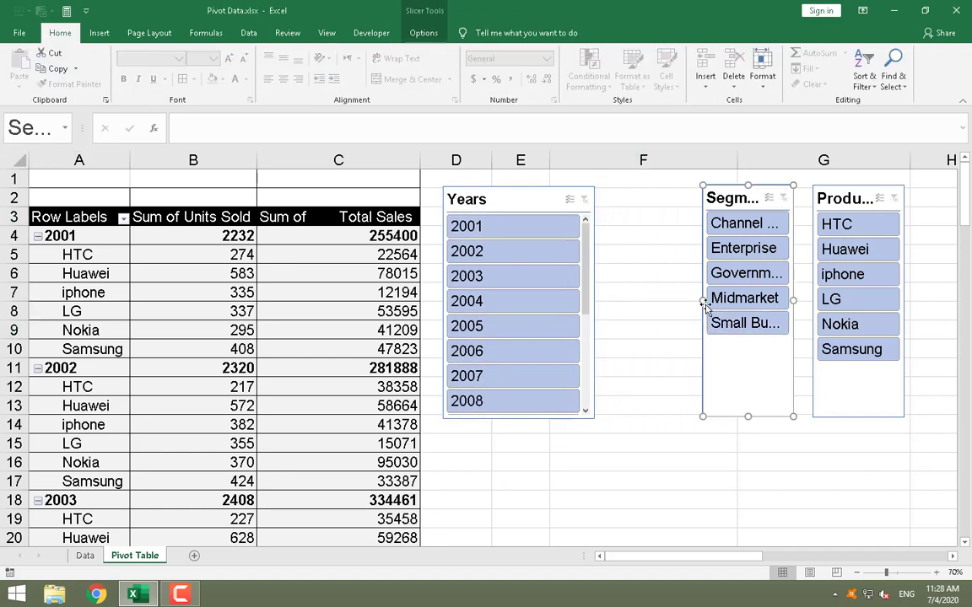
left_click_drag(702, 300, 631, 302)
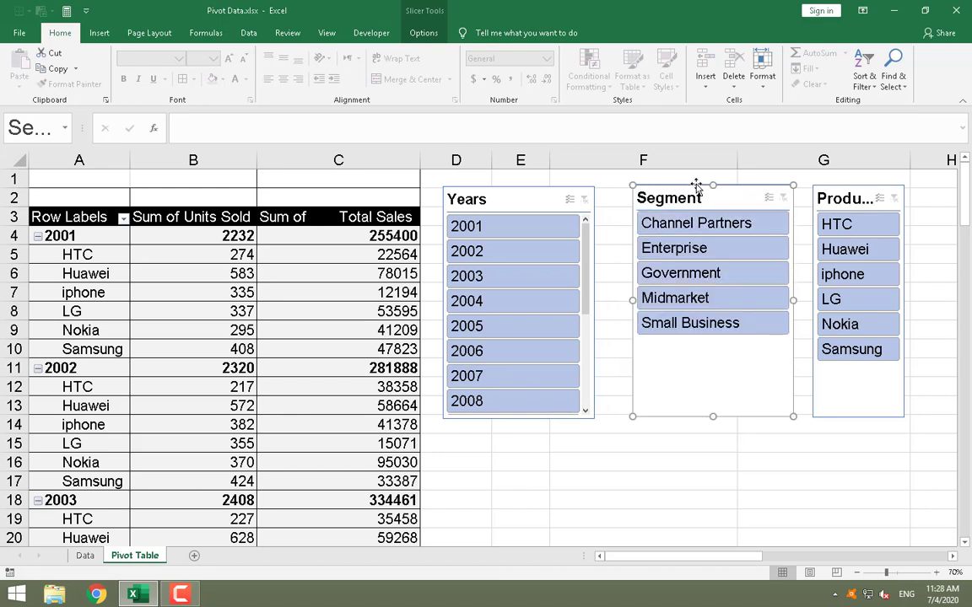
left_click_drag(680, 185, 648, 187)
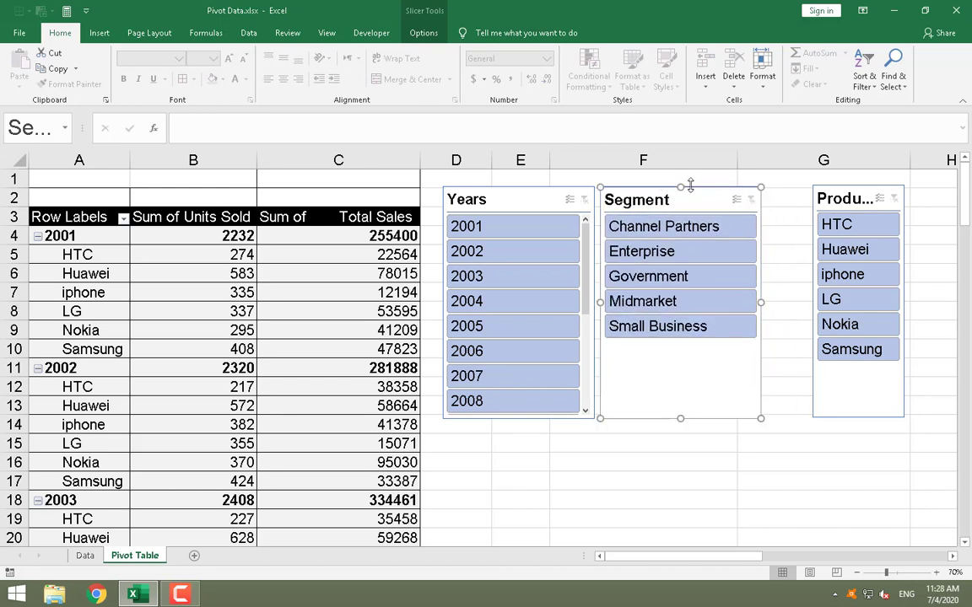
Widen the Product slicer on both sides so it fills the space next to the Segment slicer.
left_click(823, 190)
left_click_drag(811, 301, 766, 303)
left_click_drag(903, 301, 922, 301)
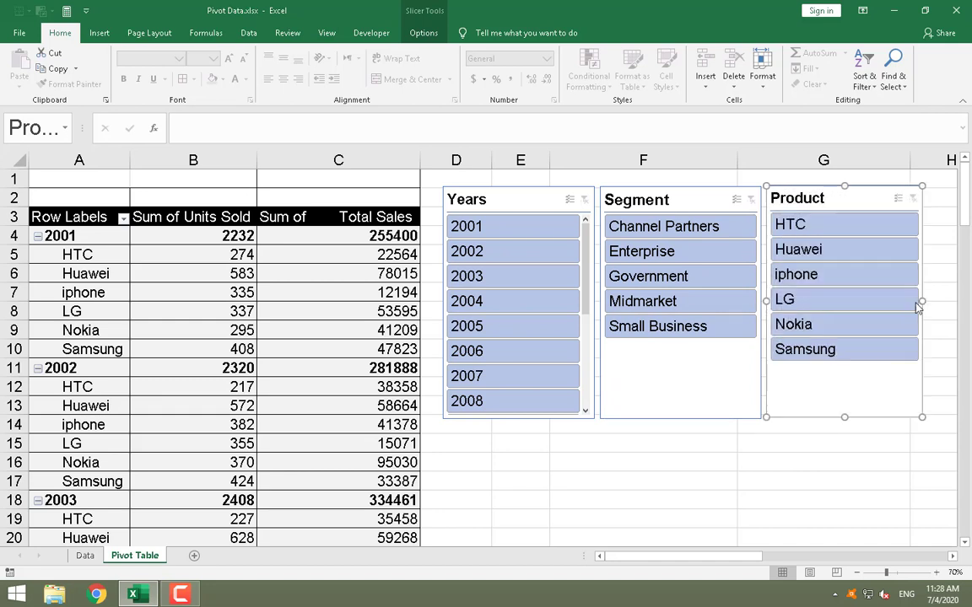
Filter the PivotTable with the Years slicer by one year at a time, from 2001 through 2013.
left_click(465, 229)
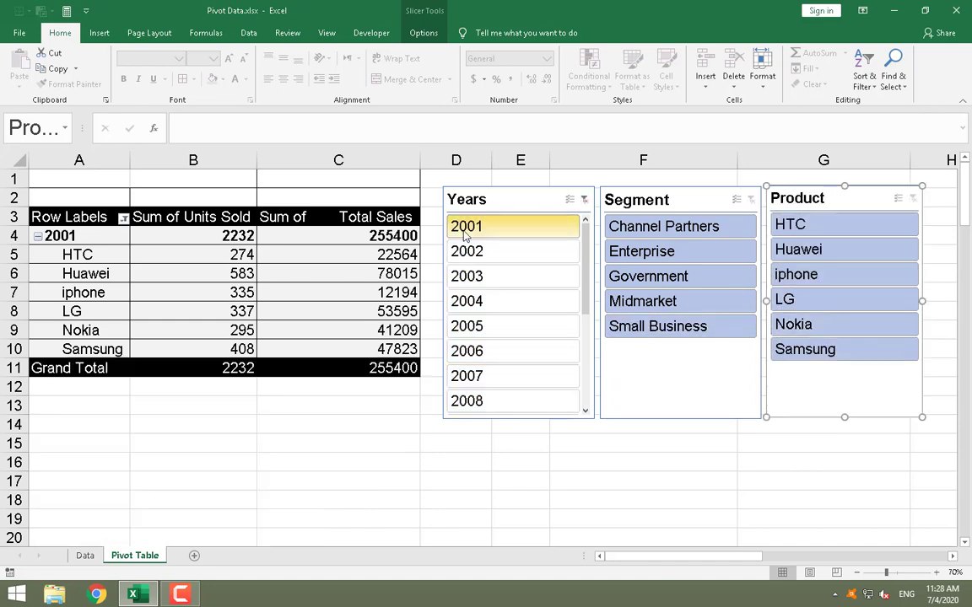
left_click(473, 252)
left_click(477, 278)
left_click(481, 302)
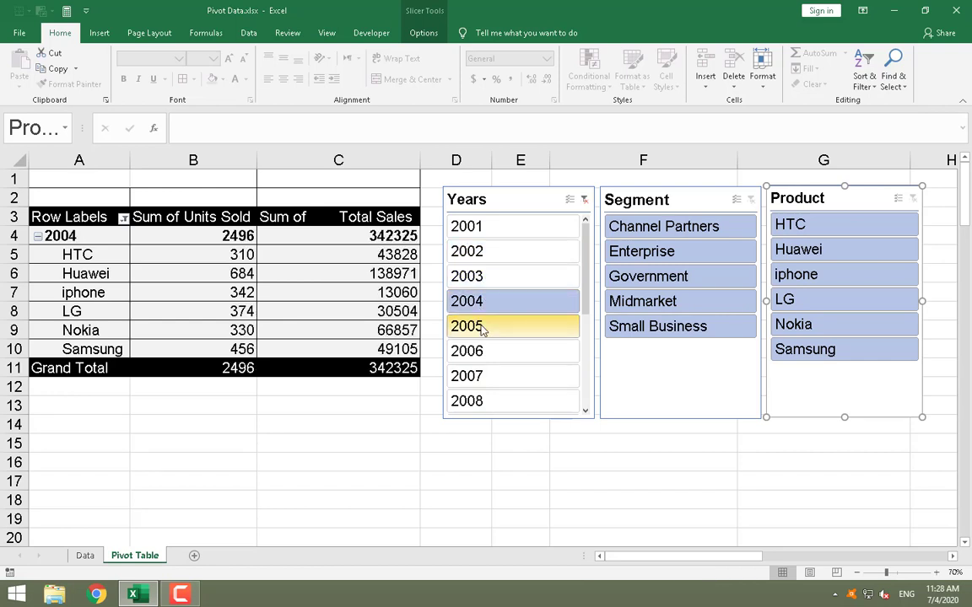
left_click(483, 329)
left_click(480, 352)
scroll(480, 351, "down", 2)
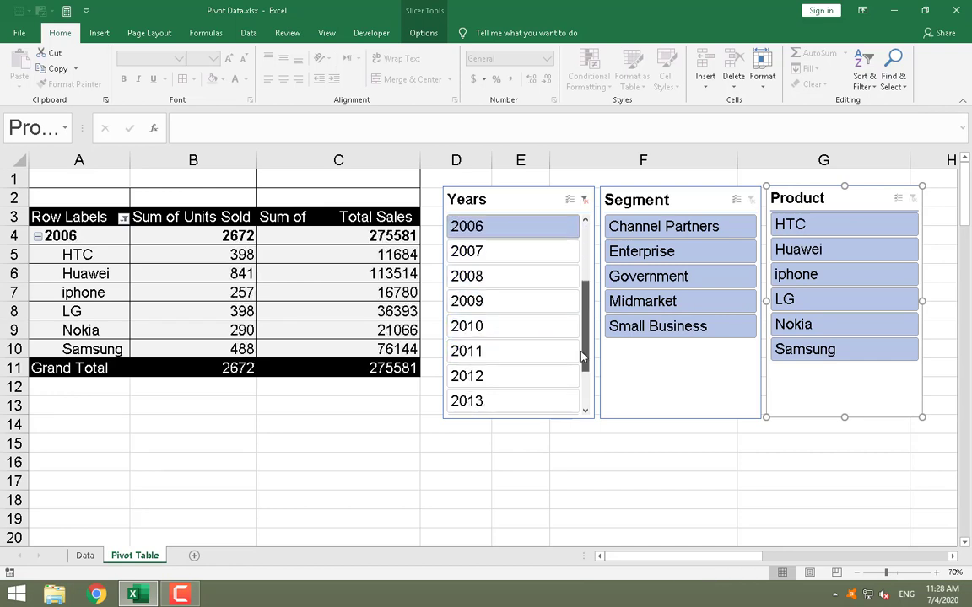
left_click(475, 253)
left_click(475, 277)
left_click(476, 301)
left_click(478, 326)
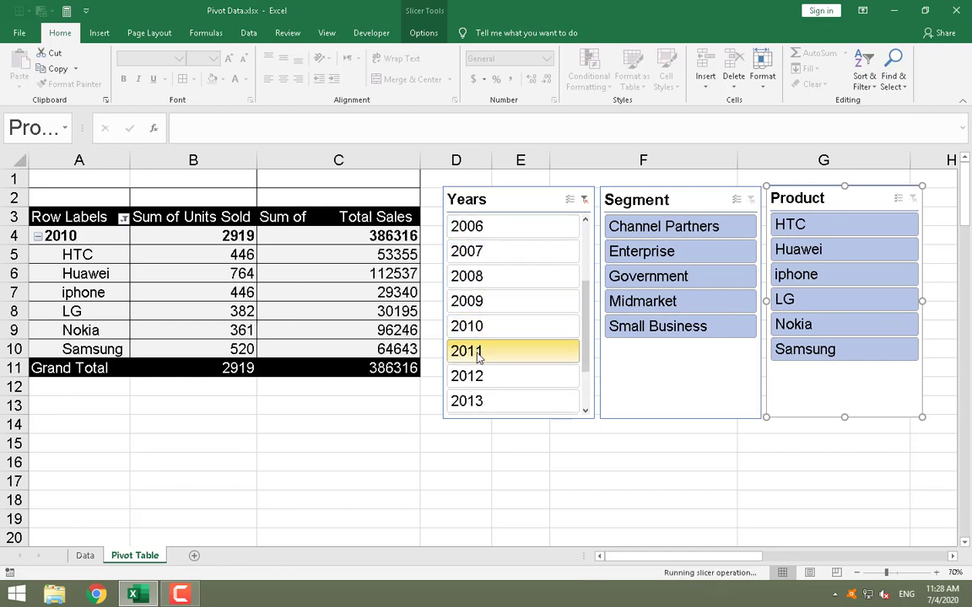
left_click(478, 353)
left_click(477, 376)
left_click(478, 401)
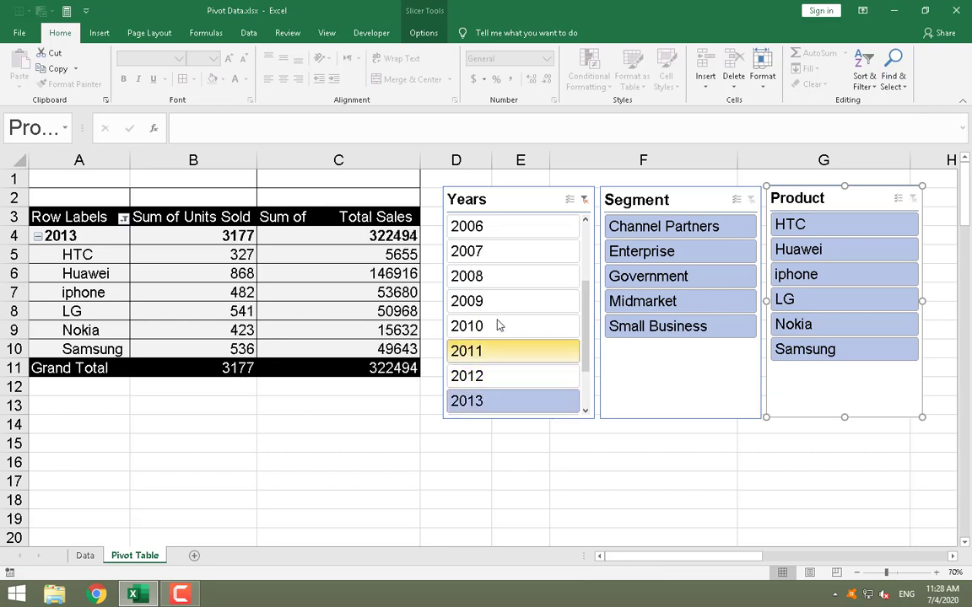
Filter the PivotTable to 2008, 2007 and 2006 in turn and clear the Years slicer's filter.
left_click(476, 276)
left_click(477, 251)
left_click(477, 226)
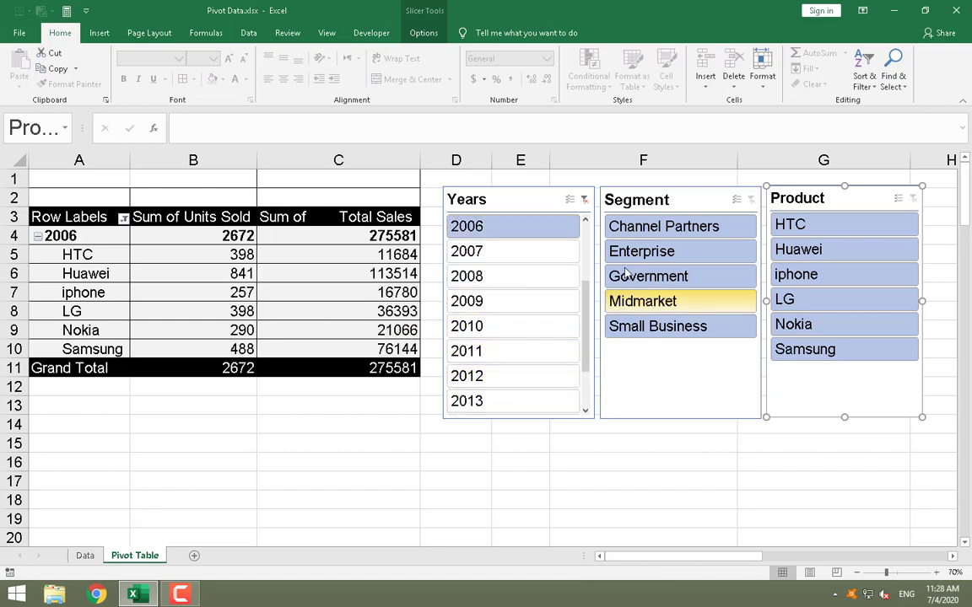
left_click(583, 200)
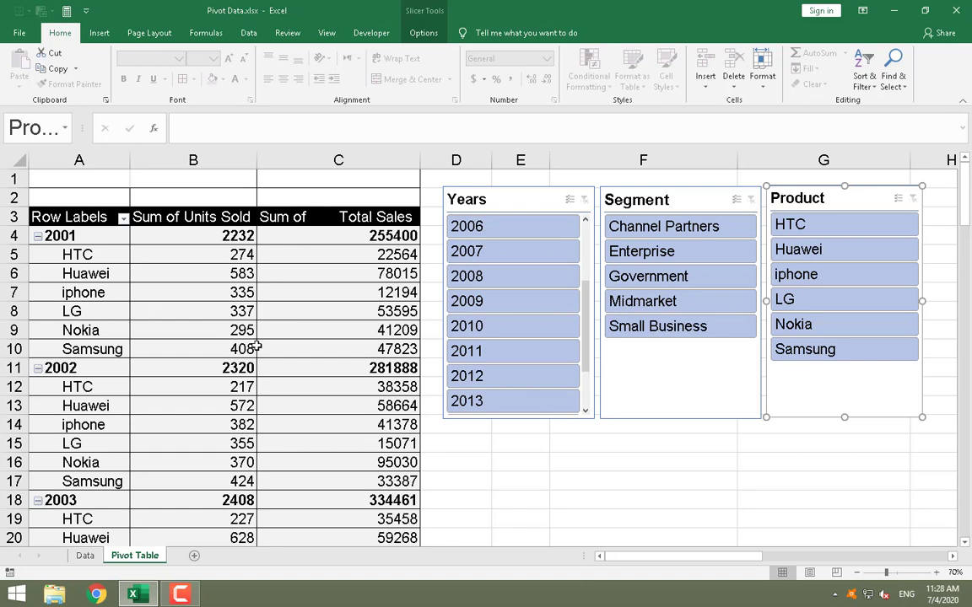
Filter the PivotTable by each segment in turn: Channel Partners, Enterprise, Government, Midmarket and Small Business.
left_click(647, 229)
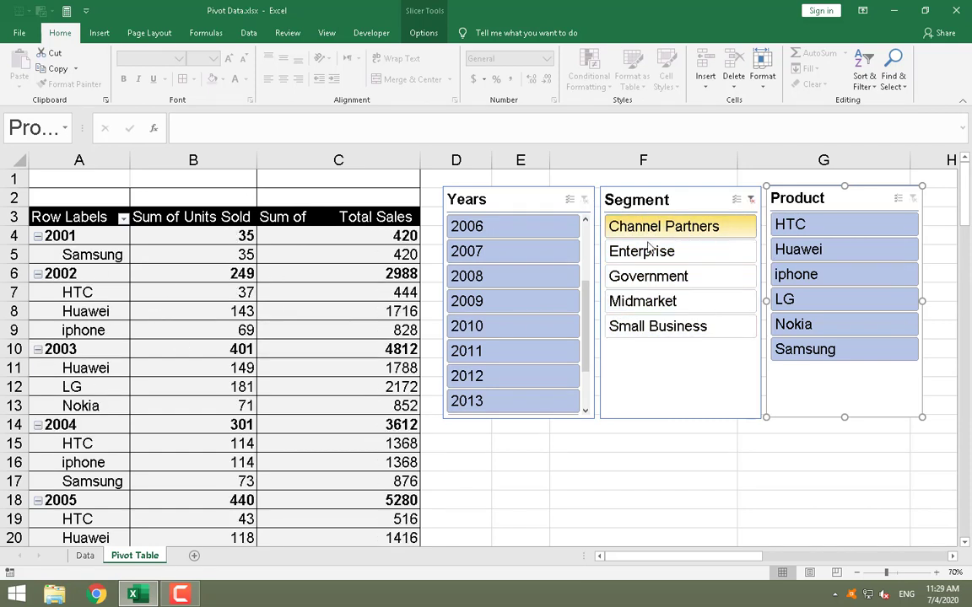
left_click(648, 252)
left_click(647, 282)
left_click(650, 301)
left_click(650, 327)
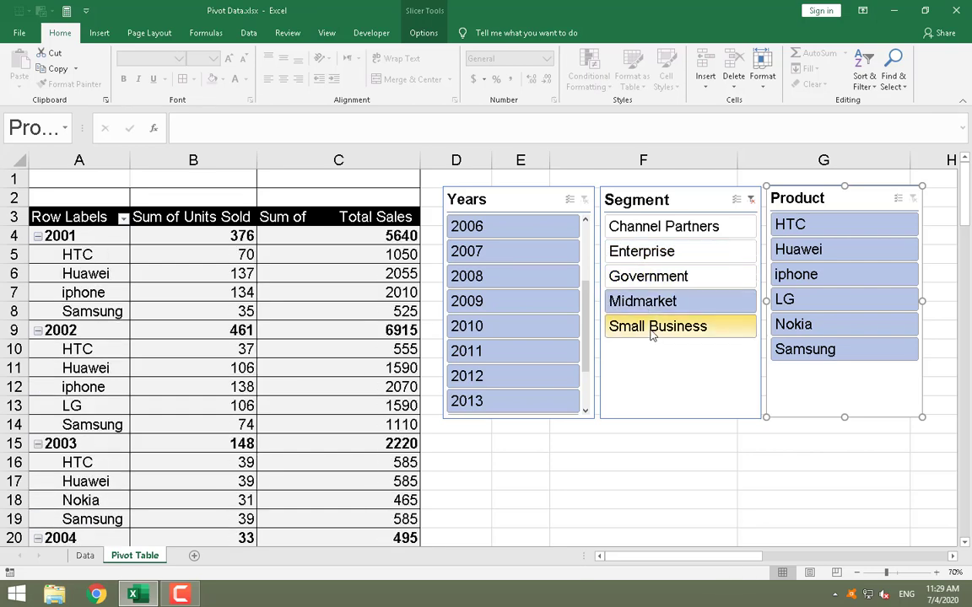
Switch the segment filter back through Government, Enterprise and Channel Partners, and clear the Segment slicer's filter.
left_click(661, 278)
left_click(649, 251)
left_click(653, 227)
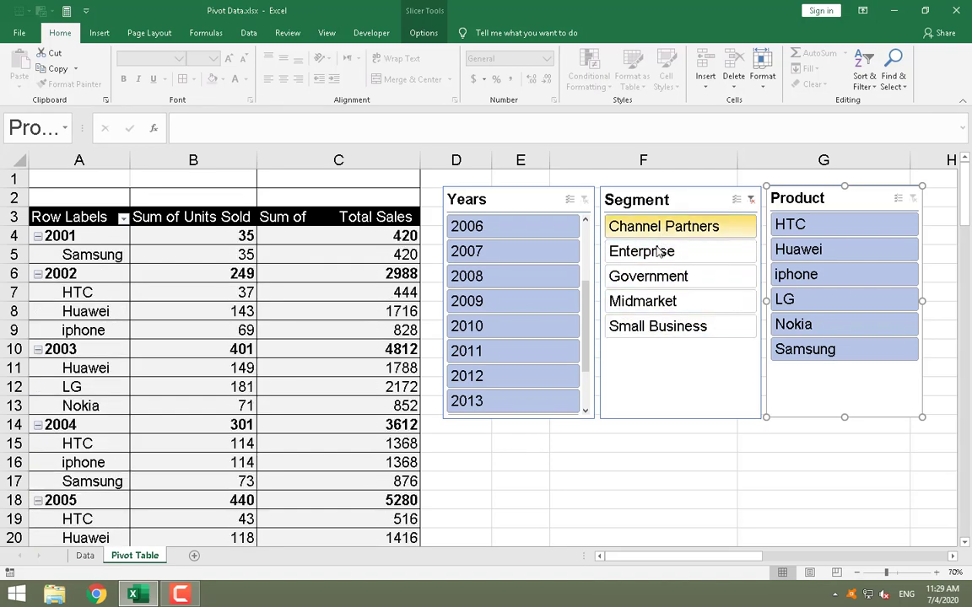
left_click(650, 252)
left_click(654, 227)
left_click(654, 251)
left_click(672, 226)
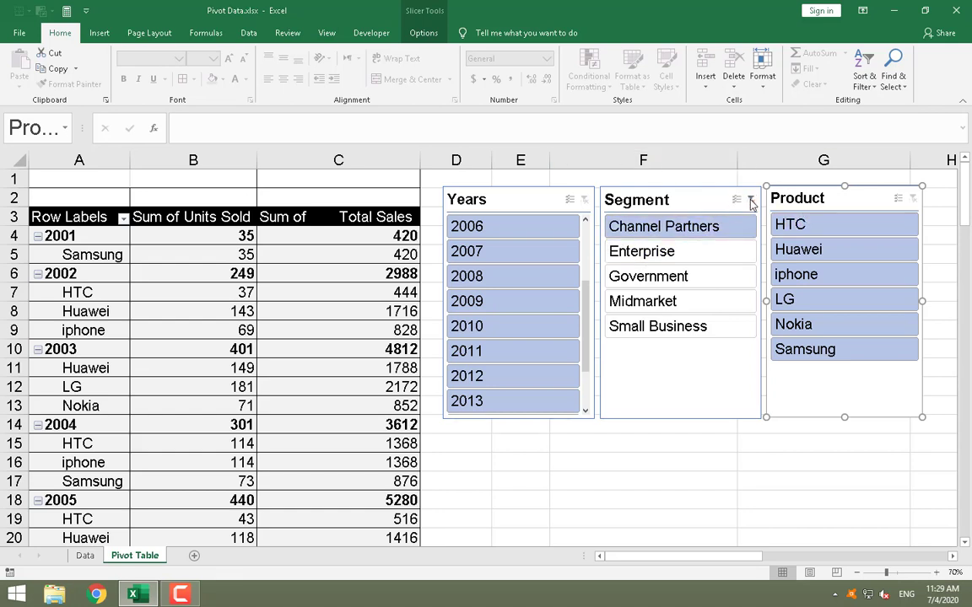
left_click(750, 199)
Filter the PivotTable by each product in turn: HTC, Huawei, iphone, LG, Nokia and Samsung.
left_click(815, 224)
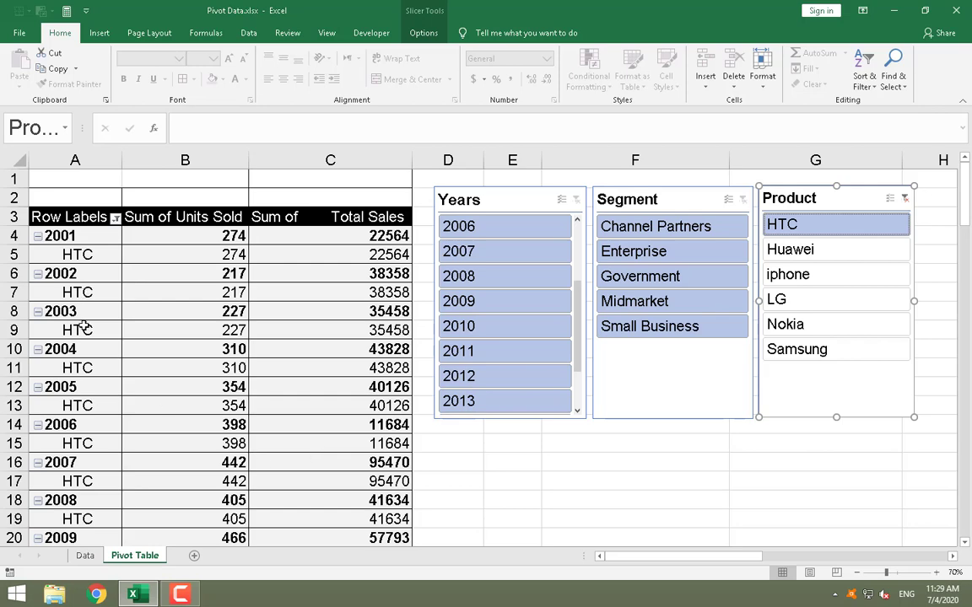
left_click(803, 256)
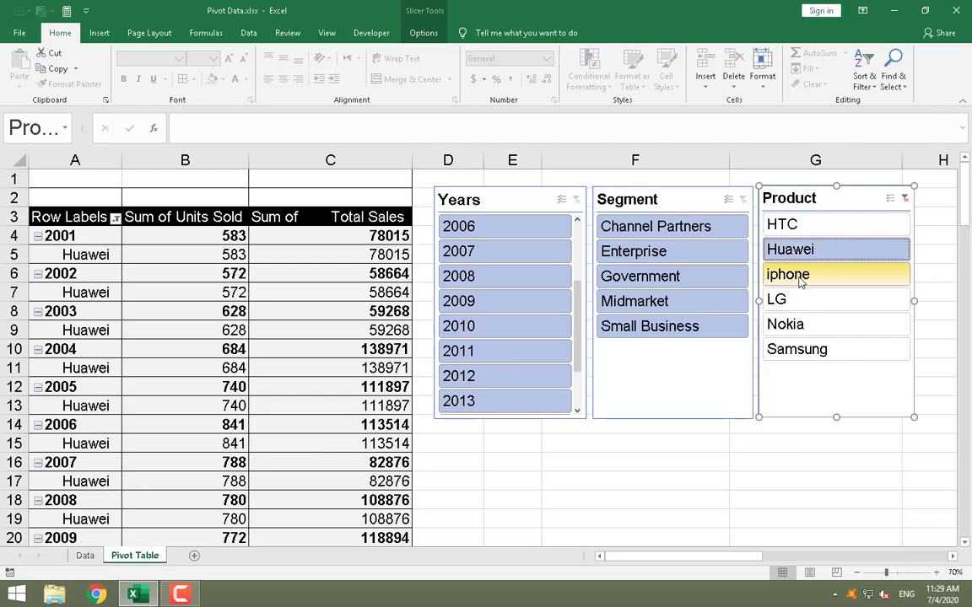
left_click(801, 276)
left_click(795, 301)
left_click(789, 325)
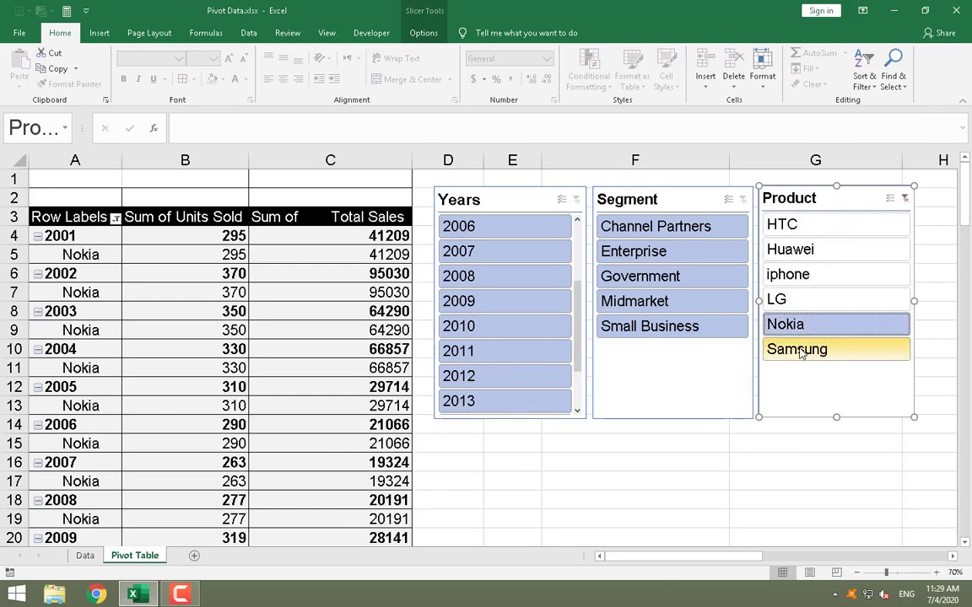
left_click(802, 351)
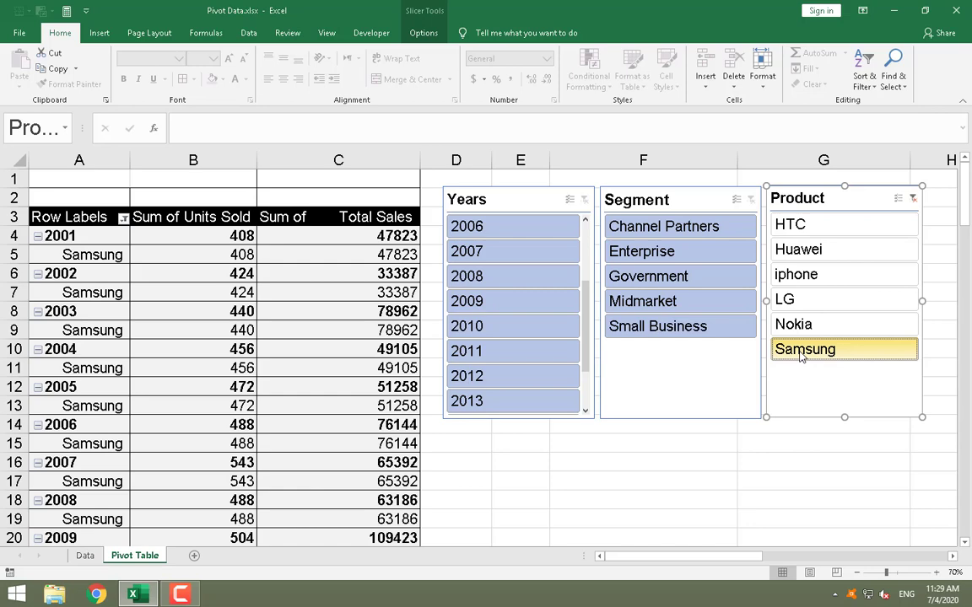
Filter the PivotTable to Nokia and iphone in turn and clear the Product slicer's filter.
left_click(806, 323)
left_click(810, 274)
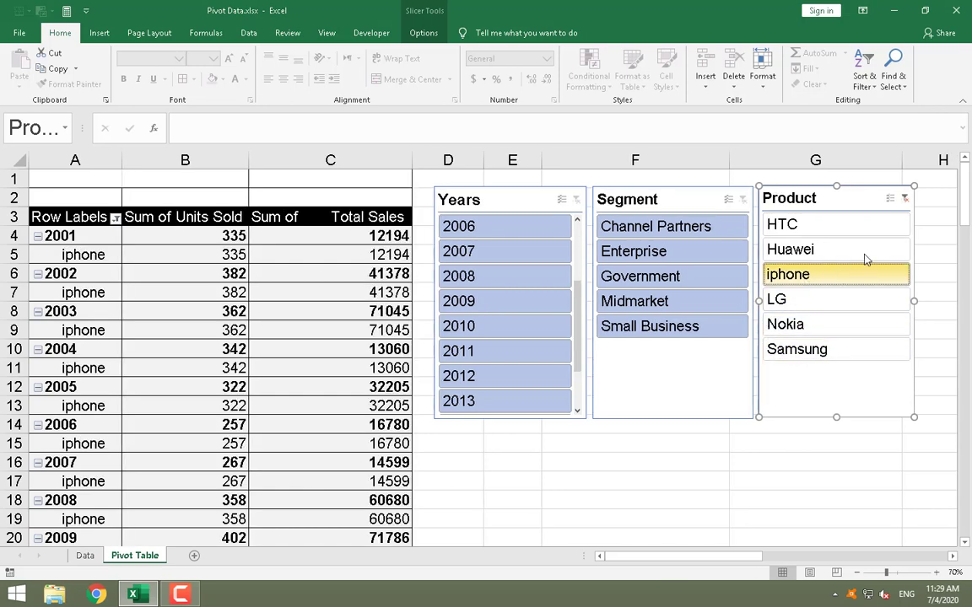
left_click(903, 198)
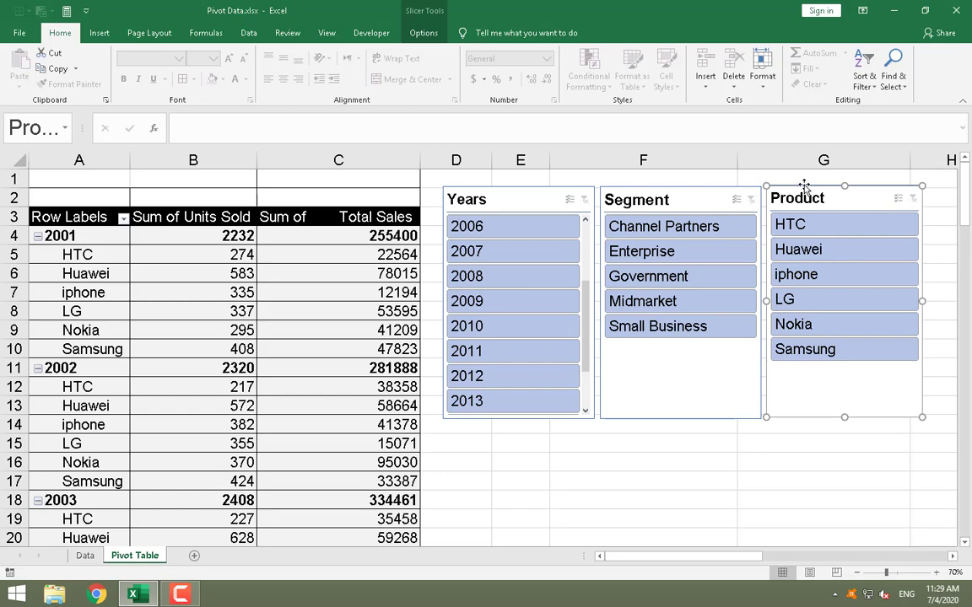
Delete the Product, Segment and Years slicers from the sheet.
left_click_drag(804, 187, 346, 186)
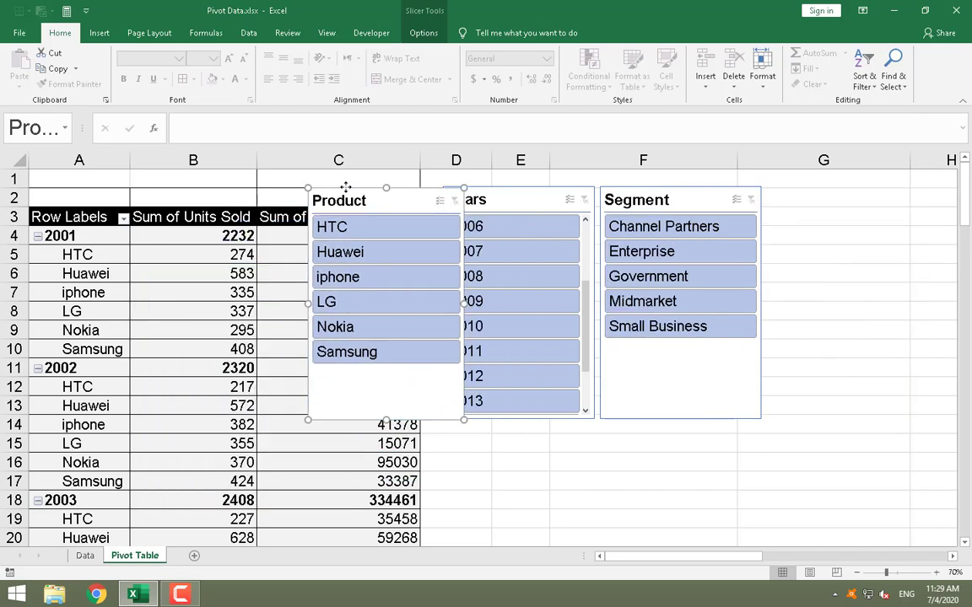
key("Delete")
left_click(689, 191)
key("Delete")
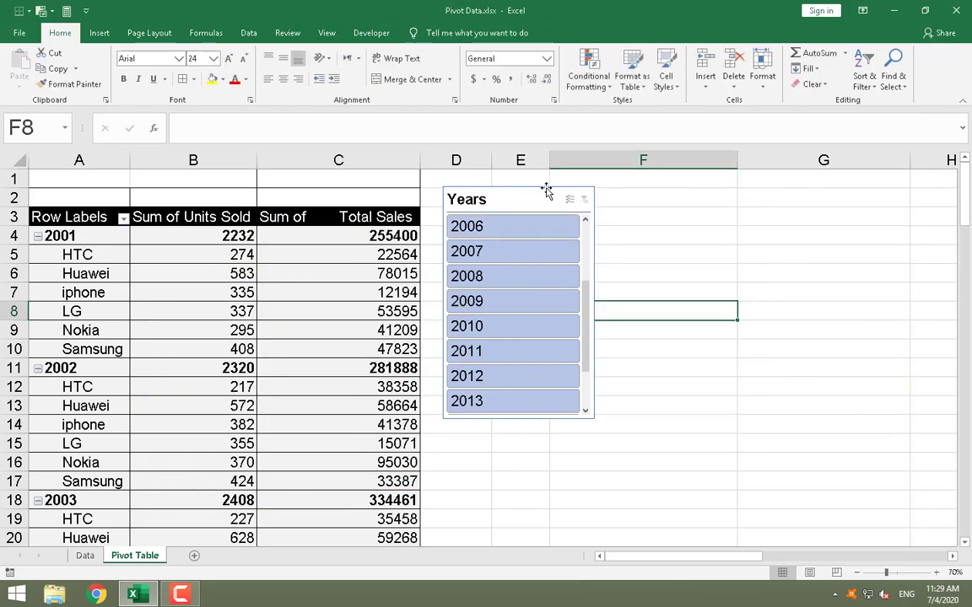
left_click(546, 192)
key("Delete")
left_click(305, 387)
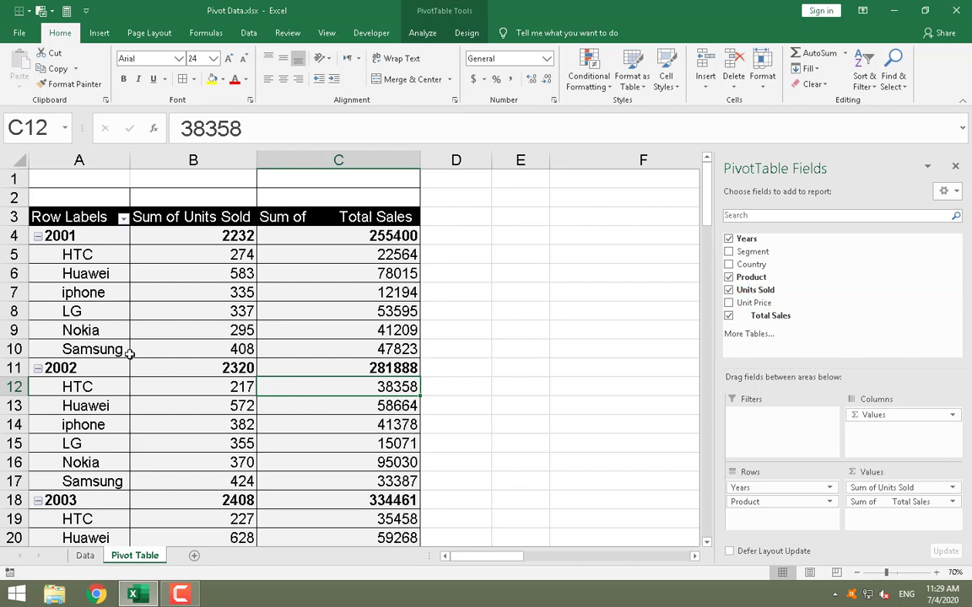
left_click(189, 325)
right_click(191, 335)
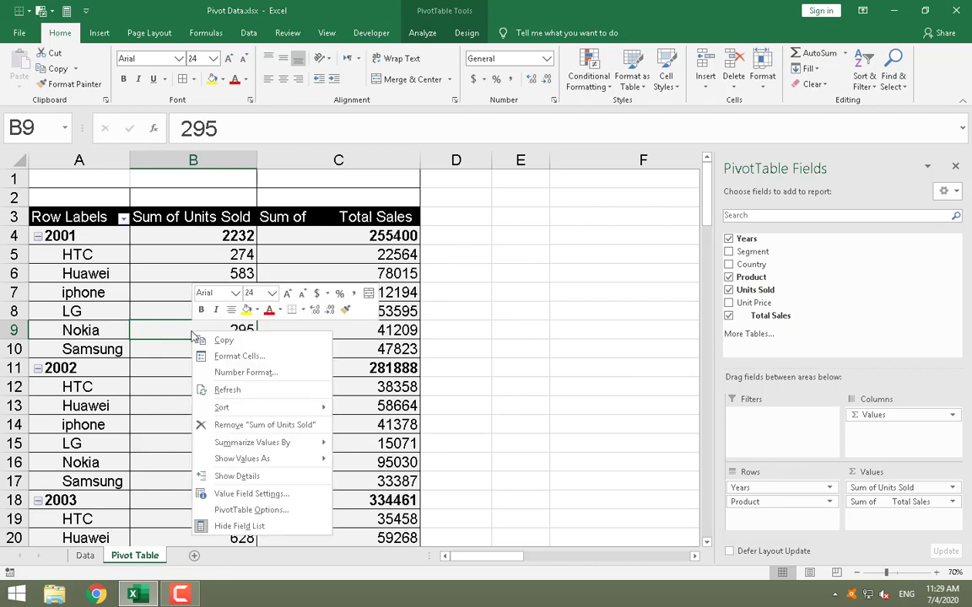
key("Escape")
left_click(358, 346)
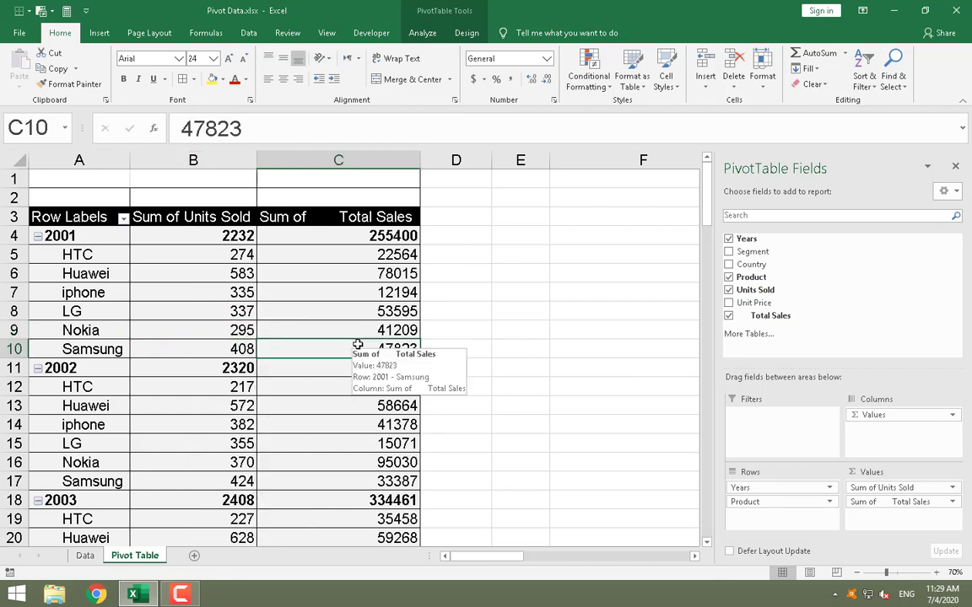
left_click(270, 335)
mouse_move(271, 335)
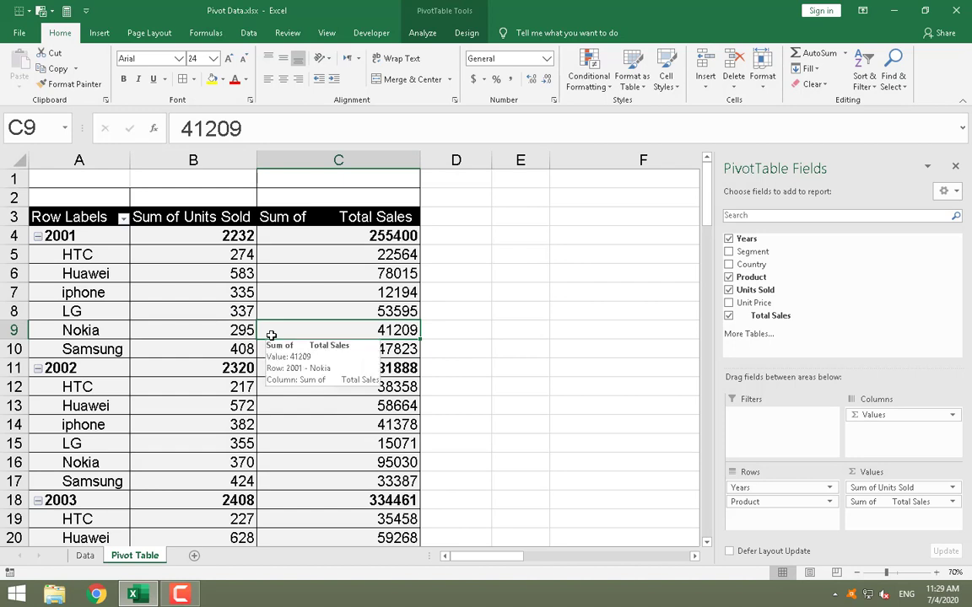